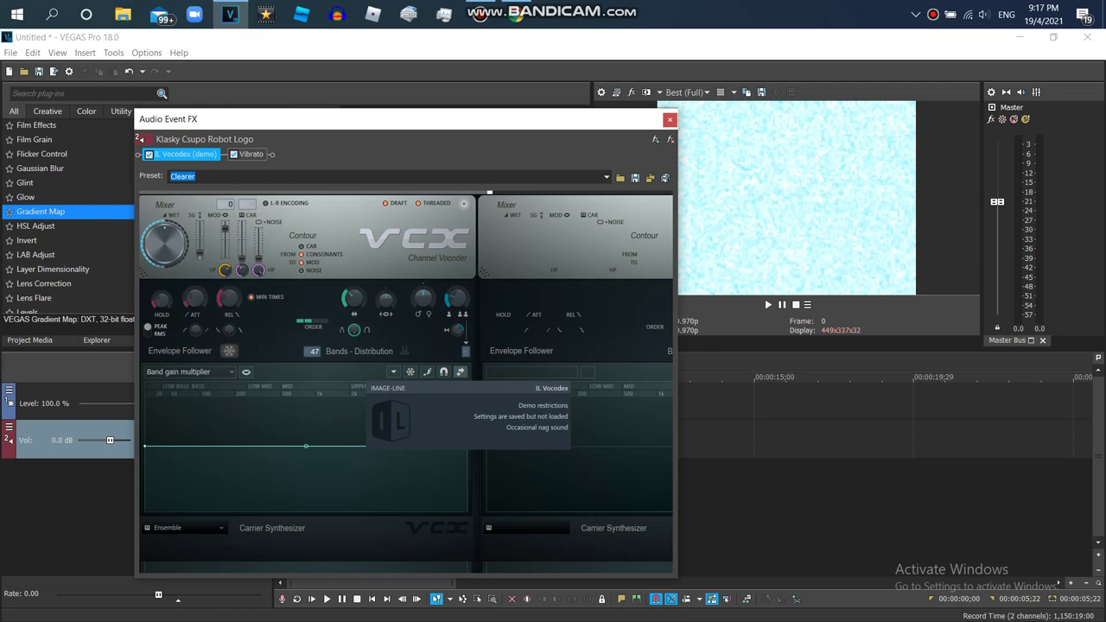
# Step: Check the Vibrato settings in the first clip's audio effects chain and close the effects window
pyautogui.click(251, 154)
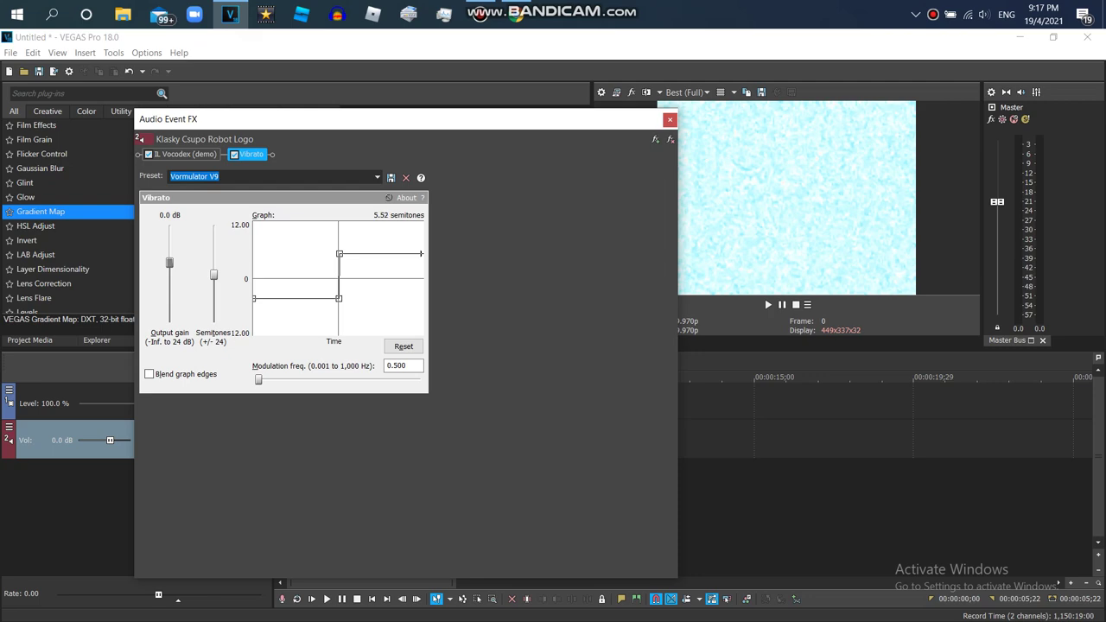
pyautogui.press('Escape')
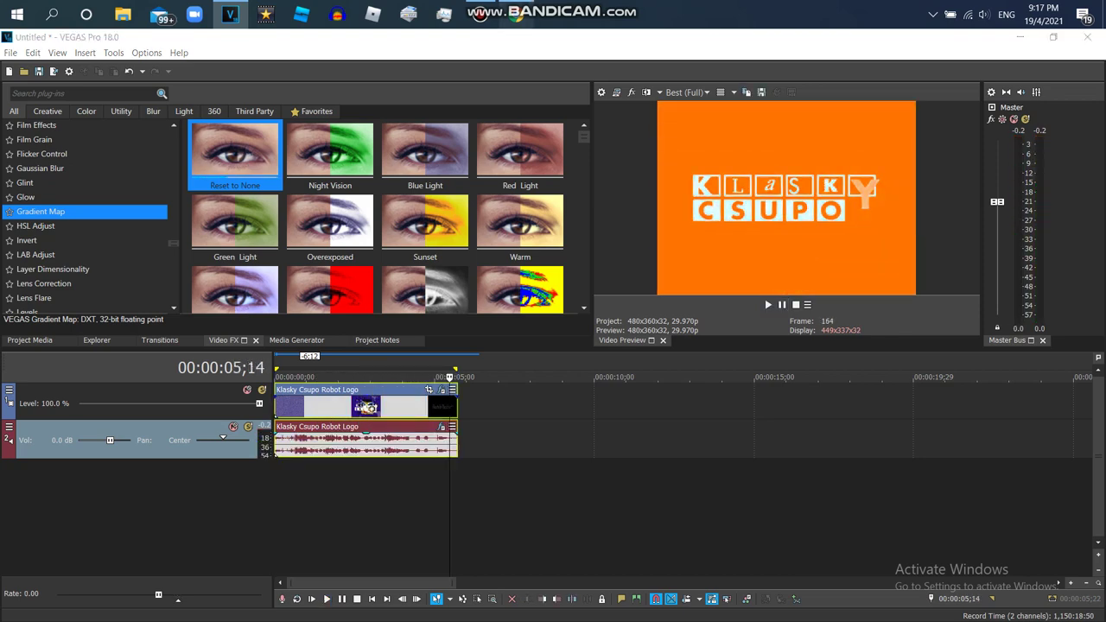
# Step: Switch to the browser and view the Klasky Csupo Vormulator V12 video from the All Vormulator Effects playlist
pyautogui.scroll(-4, 548, 363)
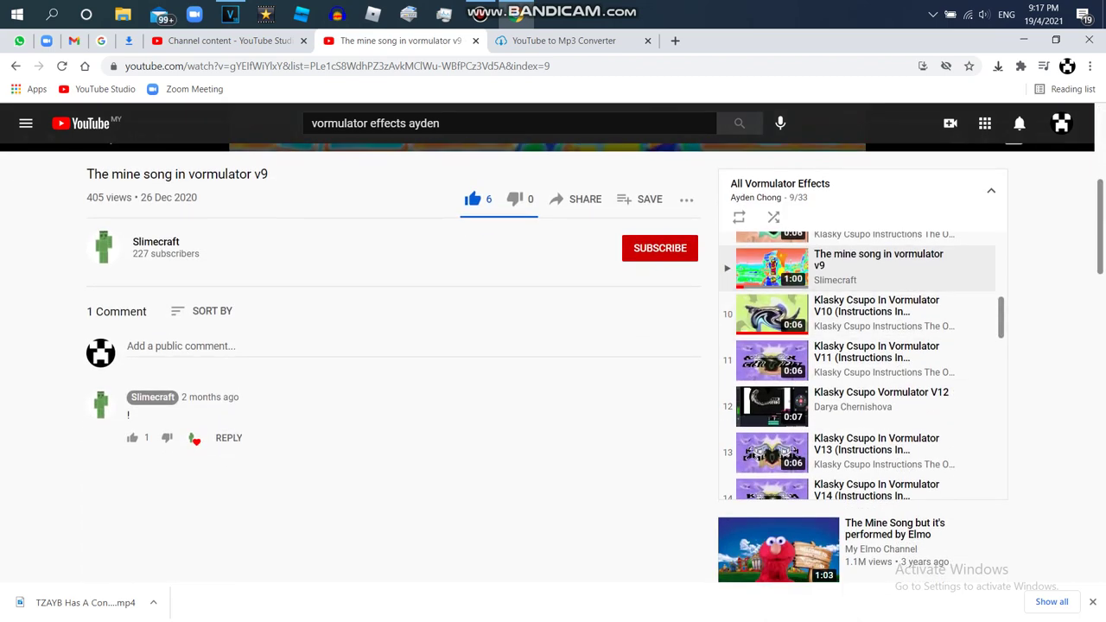
pyautogui.scroll(-1, 865, 363)
pyautogui.click(864, 367)
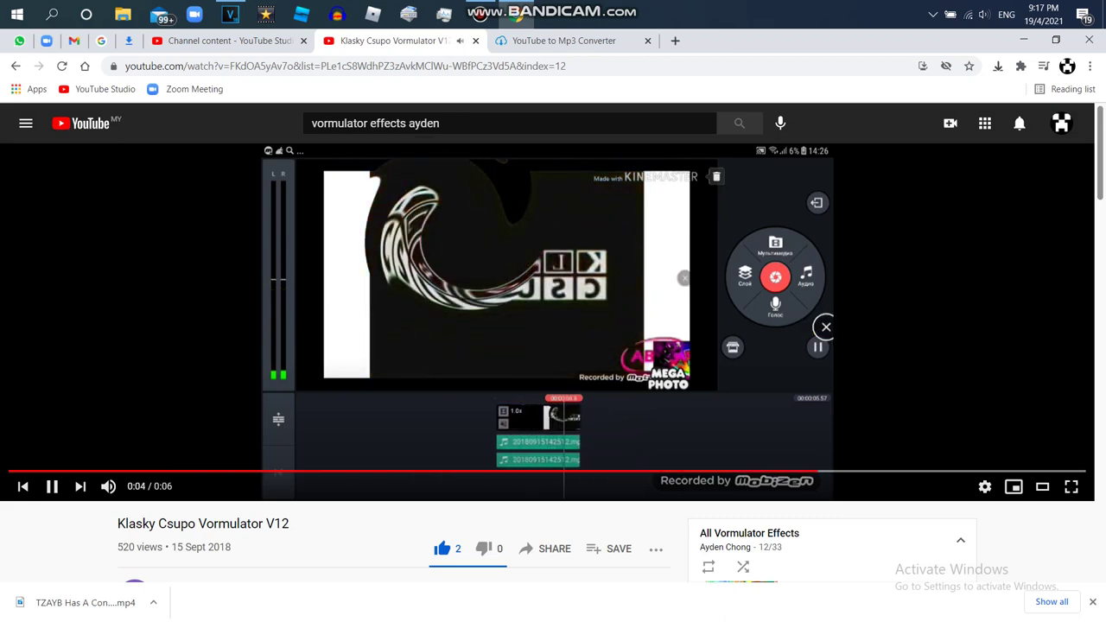
pyautogui.scroll(-5, 553, 346)
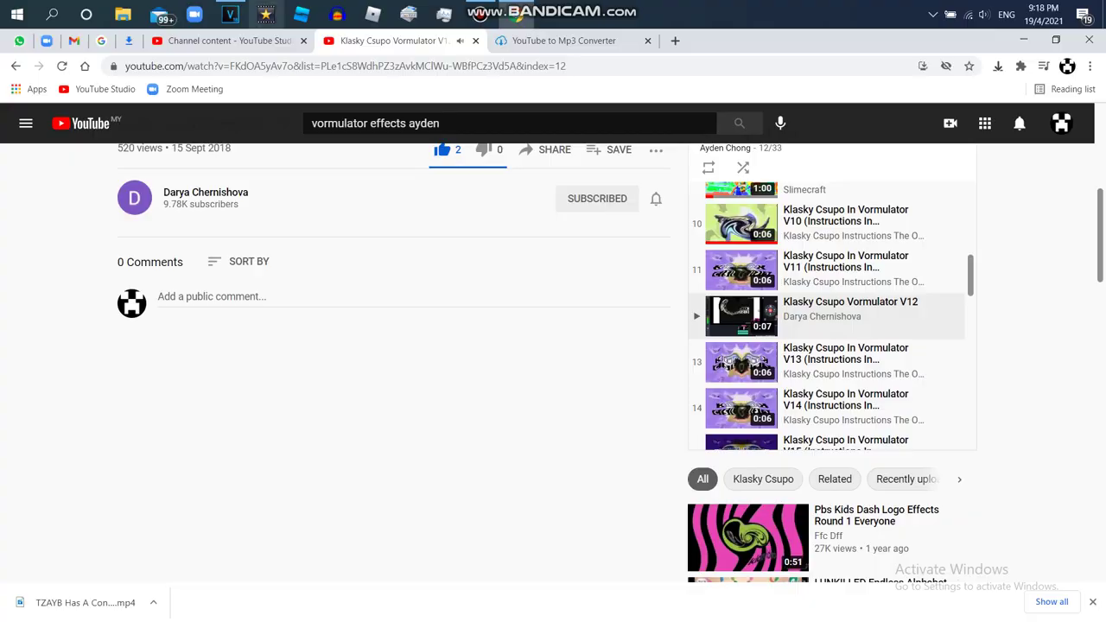
# Step: Switch to VEGAS Pro and place Klasky Csupo Robot Logo.mp4 from the project media after the first clip, at about 7 seconds
pyautogui.click(230, 14)
pyautogui.click(43, 340)
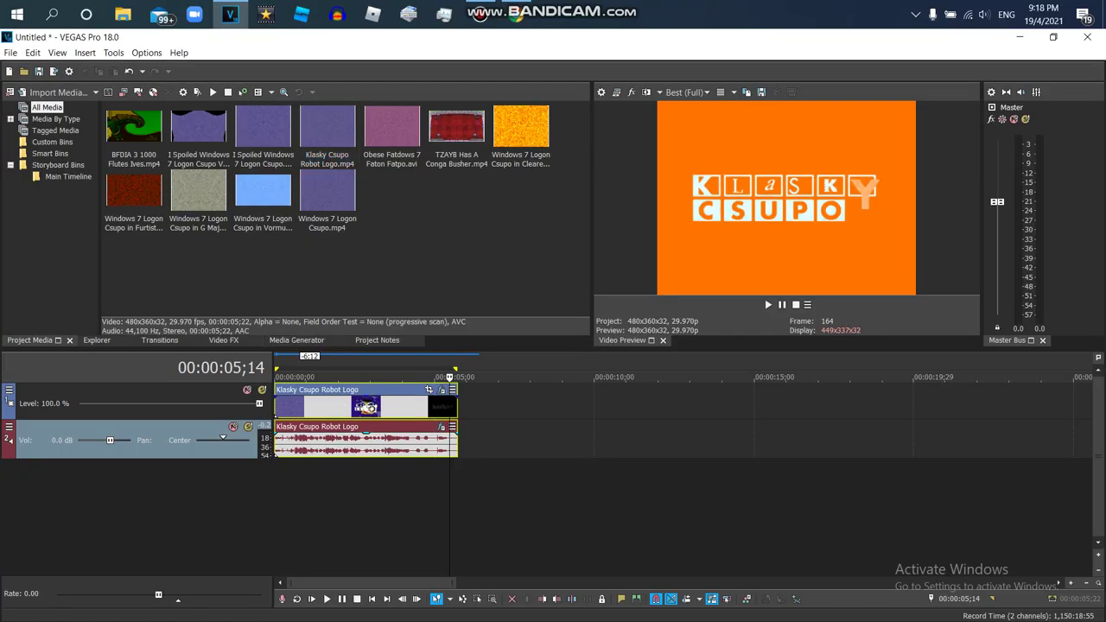
pyautogui.moveTo(327, 132); pyautogui.dragTo(503, 402)
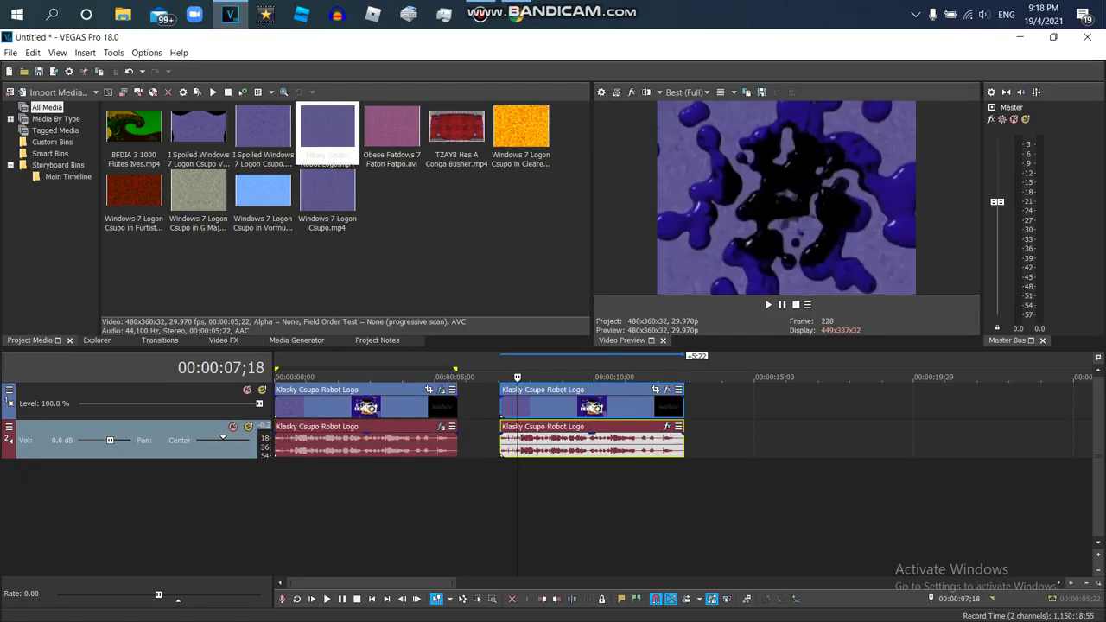
# Step: Reverse the second clip's audio and set its time stretch method to élastique Pro with a pitch change of 12
pyautogui.rightClick(559, 441)
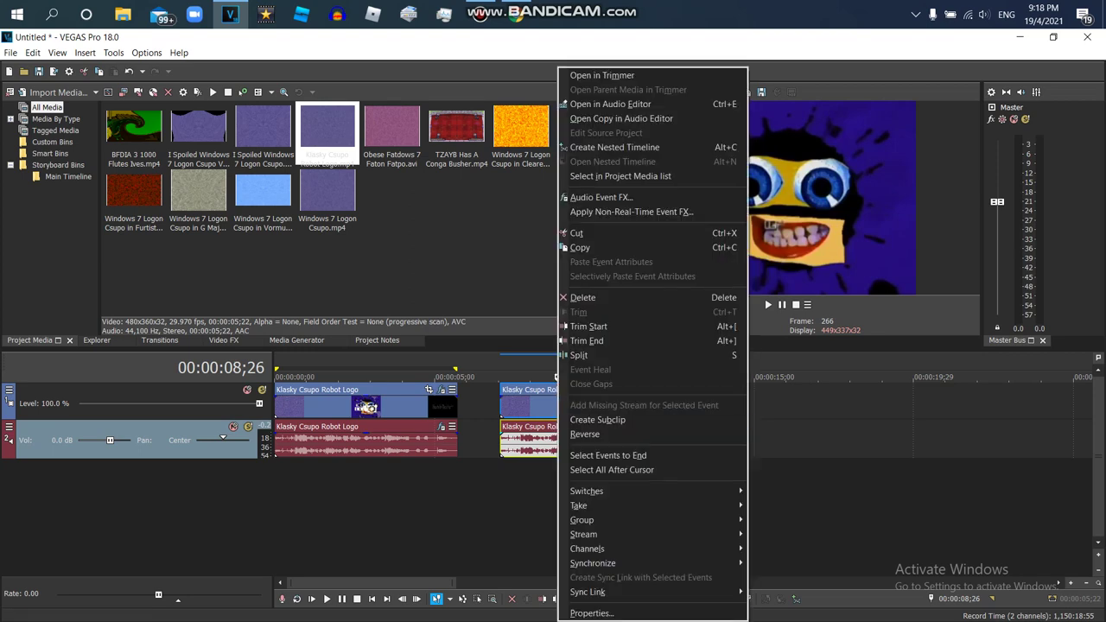
pyautogui.click(585, 434)
pyautogui.rightClick(545, 436)
pyautogui.click(575, 613)
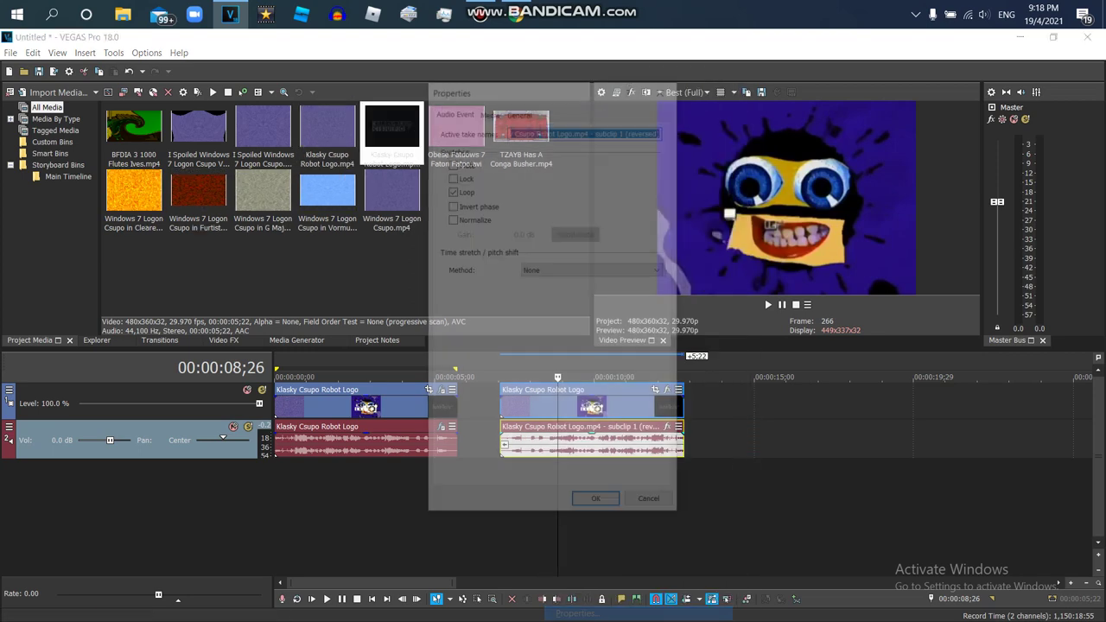
pyautogui.click(593, 270)
pyautogui.click(553, 283)
pyautogui.click(593, 290)
pyautogui.click(554, 307)
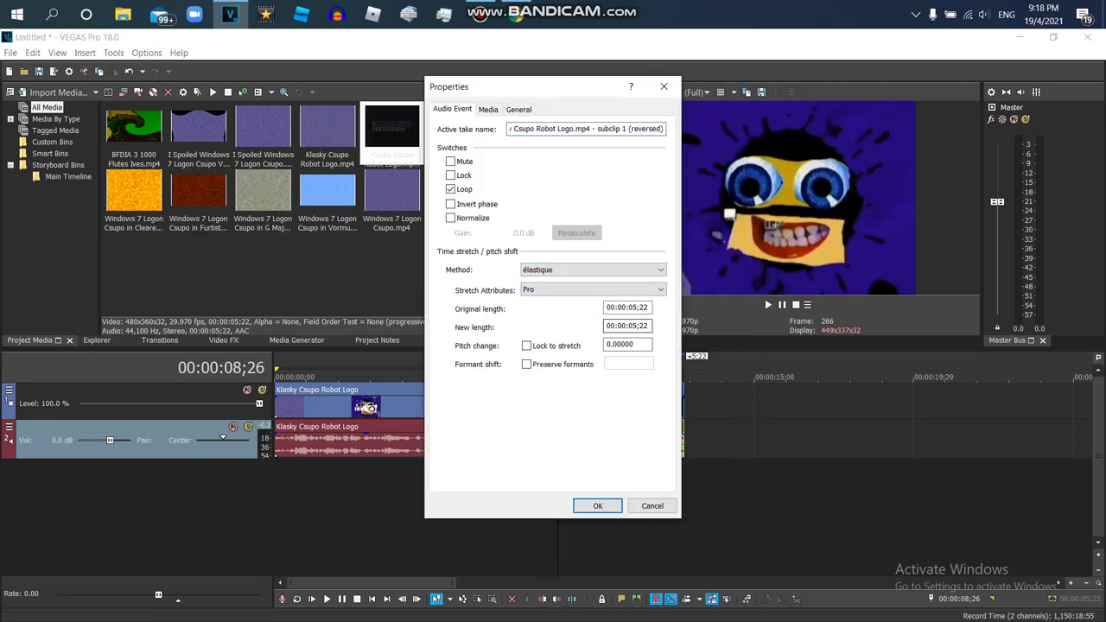
pyautogui.write('12')
pyautogui.click(597, 506)
# Step: Copy the second clip and paste its video and reversed audio onto new tracks below the existing ones
pyautogui.rightClick(562, 437)
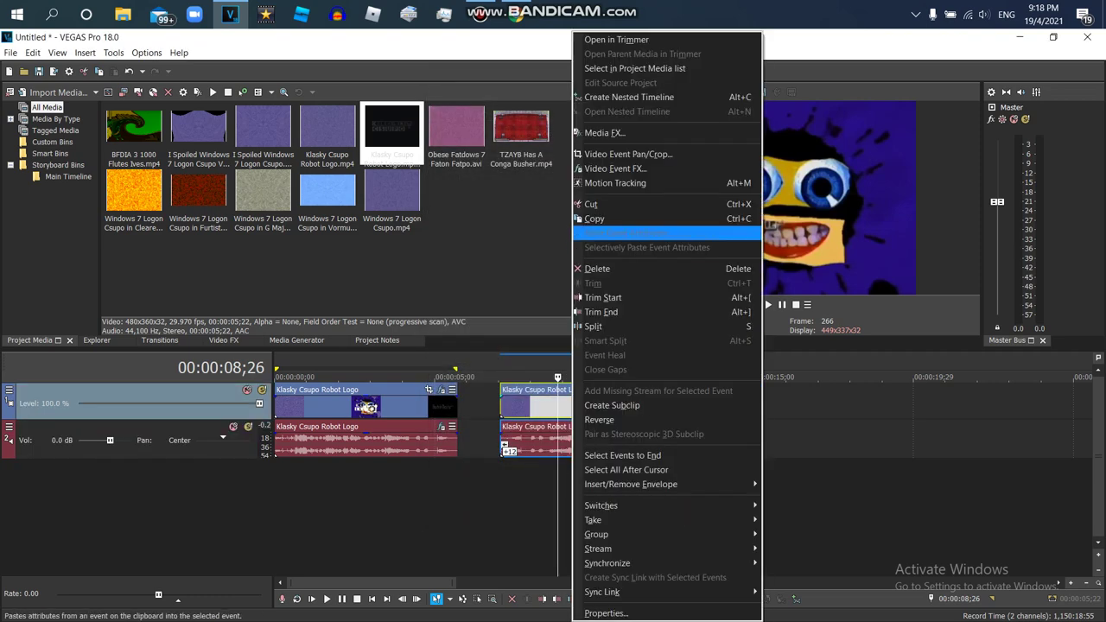
pyautogui.click(623, 233)
pyautogui.rightClick(505, 478)
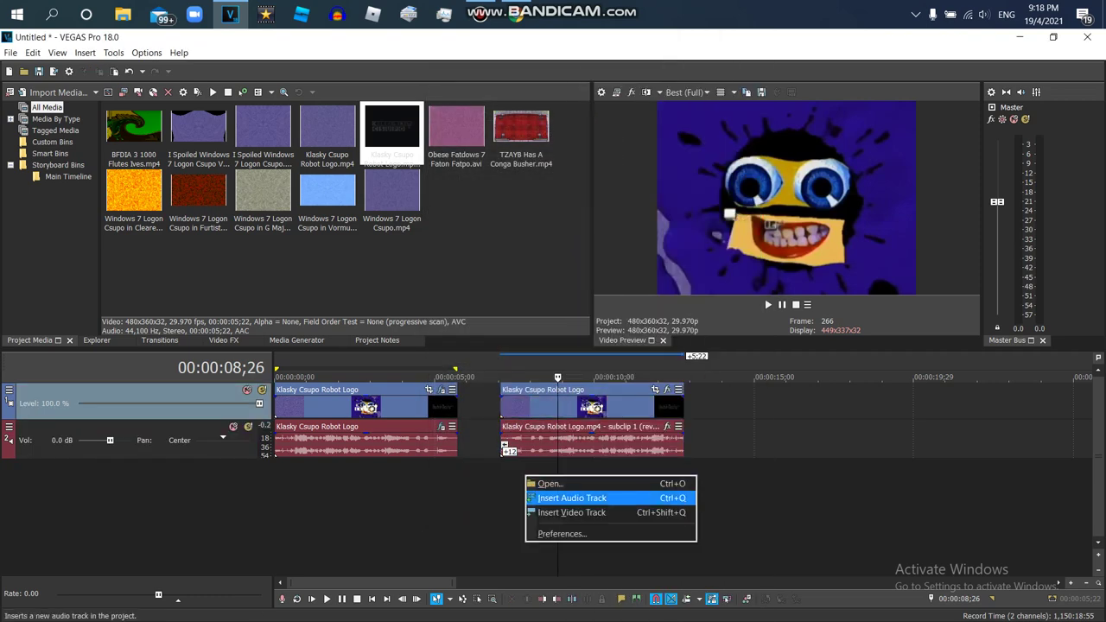
pyautogui.click(570, 498)
pyautogui.rightClick(527, 476)
pyautogui.click(562, 216)
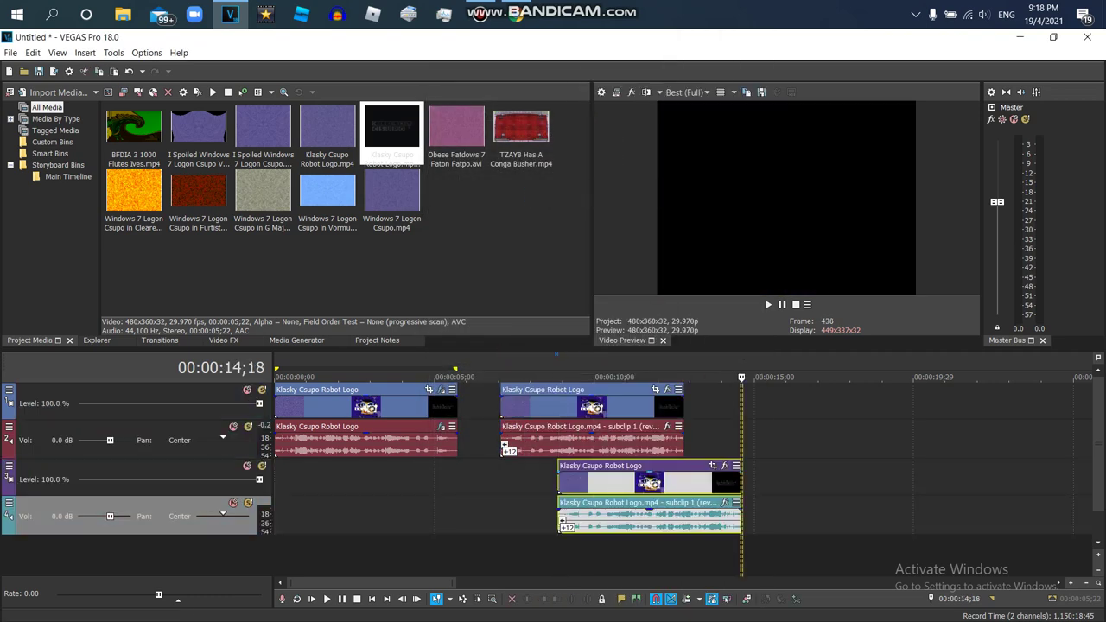
# Step: Align the pasted copy with the second clip's start and delete the copy's video track
pyautogui.moveTo(616, 480); pyautogui.dragTo(558, 480)
pyautogui.rightClick(450, 467)
pyautogui.click(519, 413)
# Step: Set the pitch change of the copied audio event on the third track to 7
pyautogui.rightClick(538, 480)
pyautogui.click(574, 613)
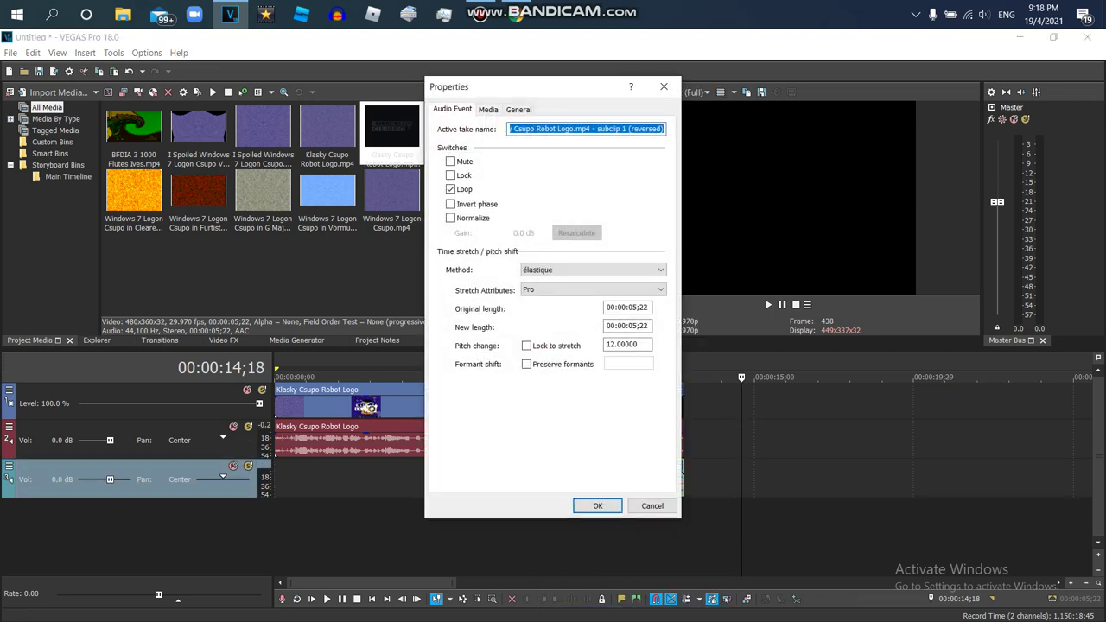
pyautogui.click(597, 506)
# Step: Duplicate the third track and set the pitch change of the duplicate's audio event to 4
pyautogui.rightClick(497, 480)
pyautogui.click(536, 373)
pyautogui.rightClick(558, 519)
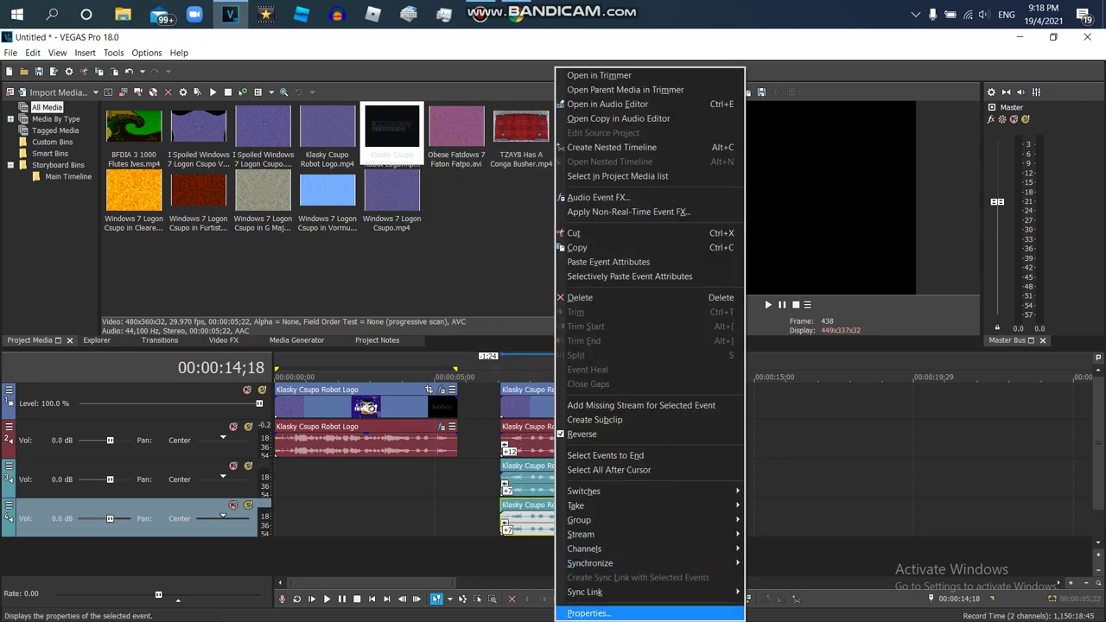
pyautogui.click(589, 613)
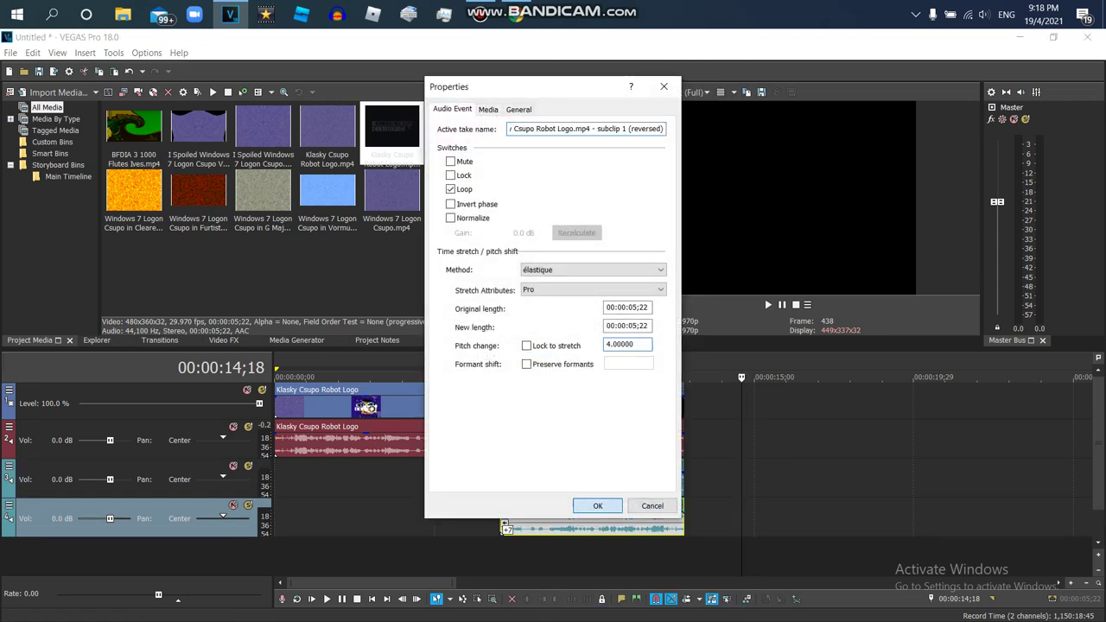
pyautogui.click(598, 506)
# Step: Duplicate the fourth track and set the pitch change of the duplicate's audio event to 0
pyautogui.rightClick(471, 519)
pyautogui.click(519, 272)
pyautogui.rightClick(529, 562)
pyautogui.click(589, 613)
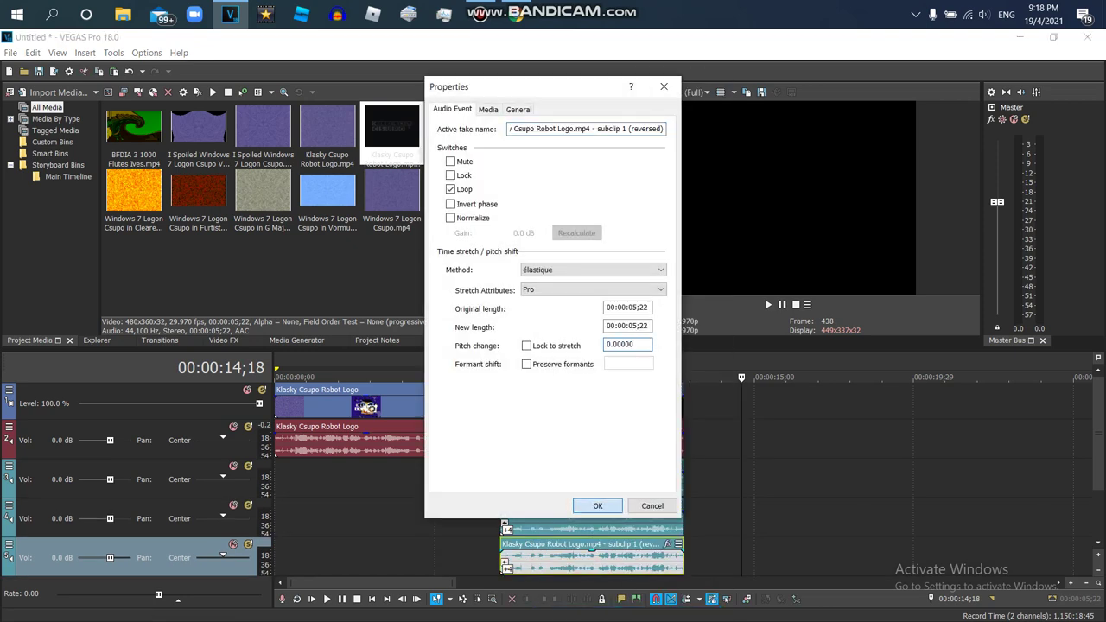
pyautogui.click(597, 506)
# Step: Duplicate the fifth track and set the duplicate's audio event to the élastique Pro method with a pitch change of -5
pyautogui.scroll(-2, 518, 484)
pyautogui.rightClick(460, 489)
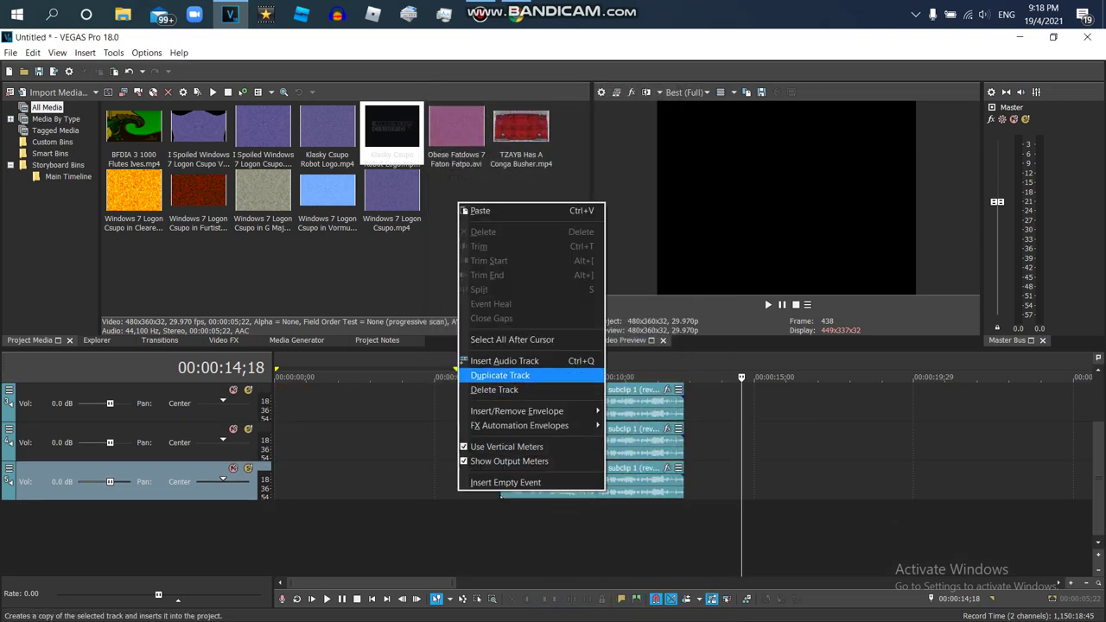
pyautogui.click(500, 375)
pyautogui.rightClick(516, 523)
pyautogui.click(588, 608)
pyautogui.click(593, 270)
pyautogui.click(553, 288)
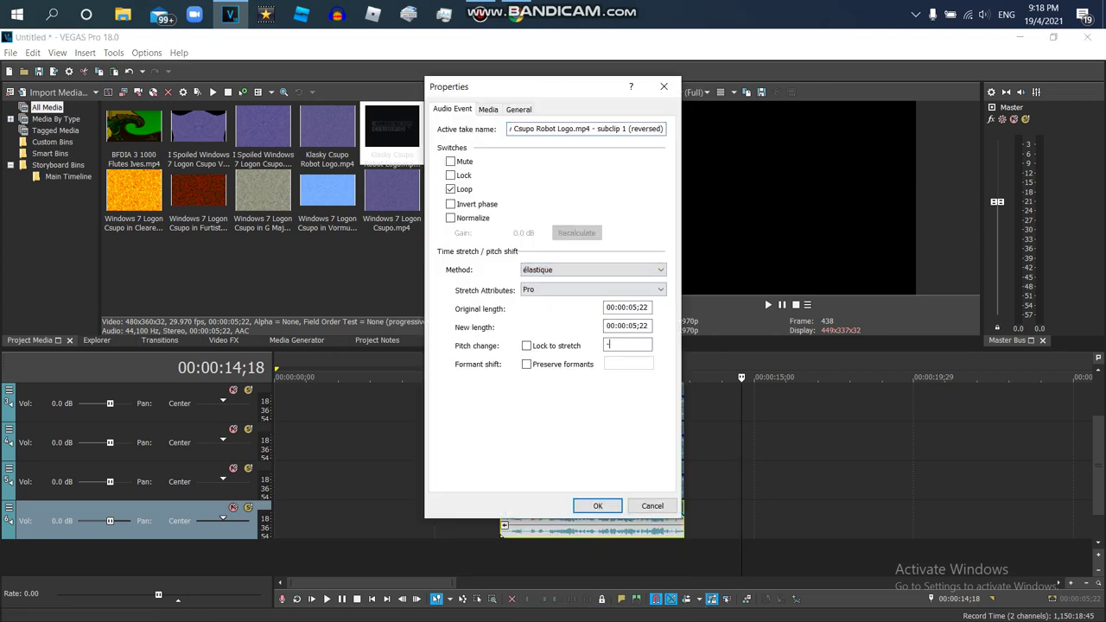
pyautogui.click(597, 506)
# Step: Duplicate the sixth track and set the pitch change of the duplicate's audio event to -12
pyautogui.rightClick(471, 523)
pyautogui.click(510, 410)
pyautogui.rightClick(562, 554)
pyautogui.click(596, 613)
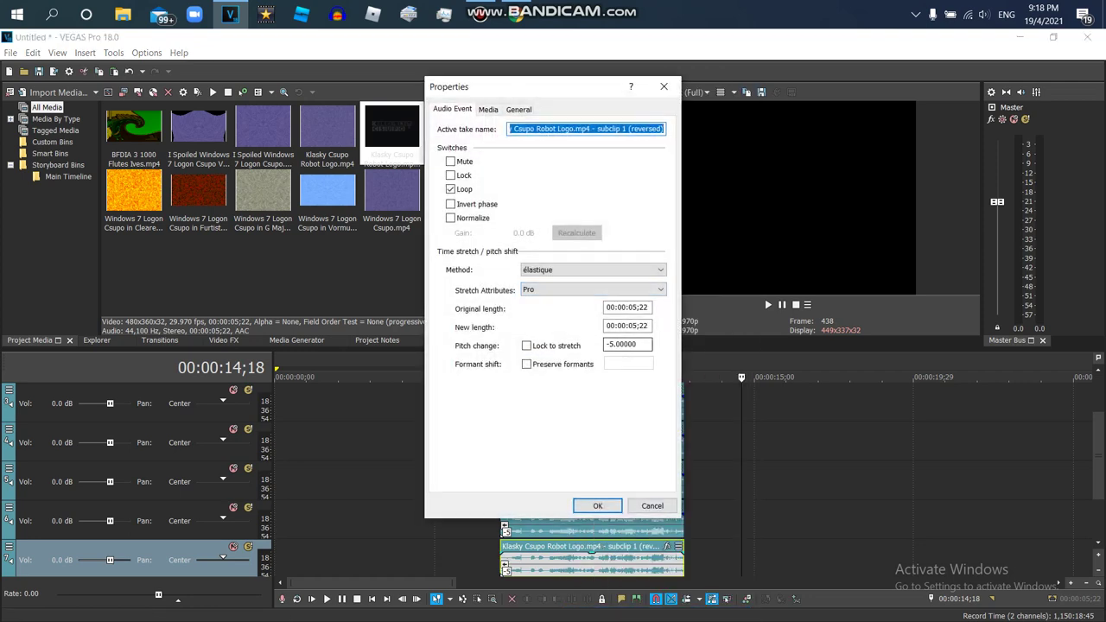
pyautogui.doubleClick(628, 344)
pyautogui.write('-1')
pyautogui.press('Return')
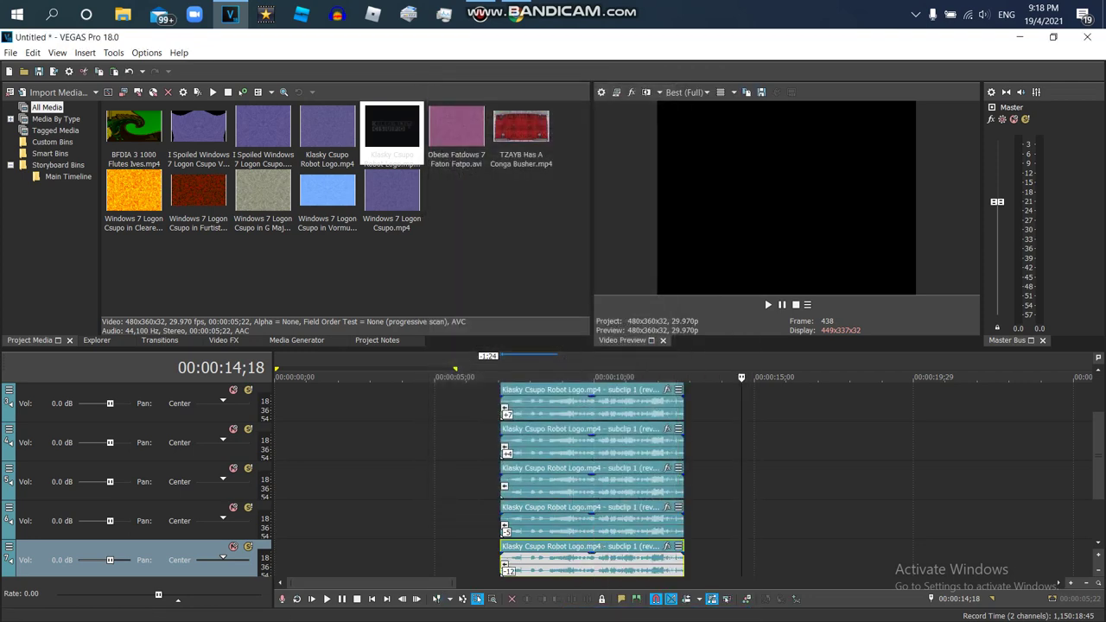
# Step: Copy the second clip's video together with all its stacked audio events and paste the group at the 00:00:14;18 playhead position
pyautogui.scroll(2, 624, 476)
pyautogui.rightClick(623, 437)
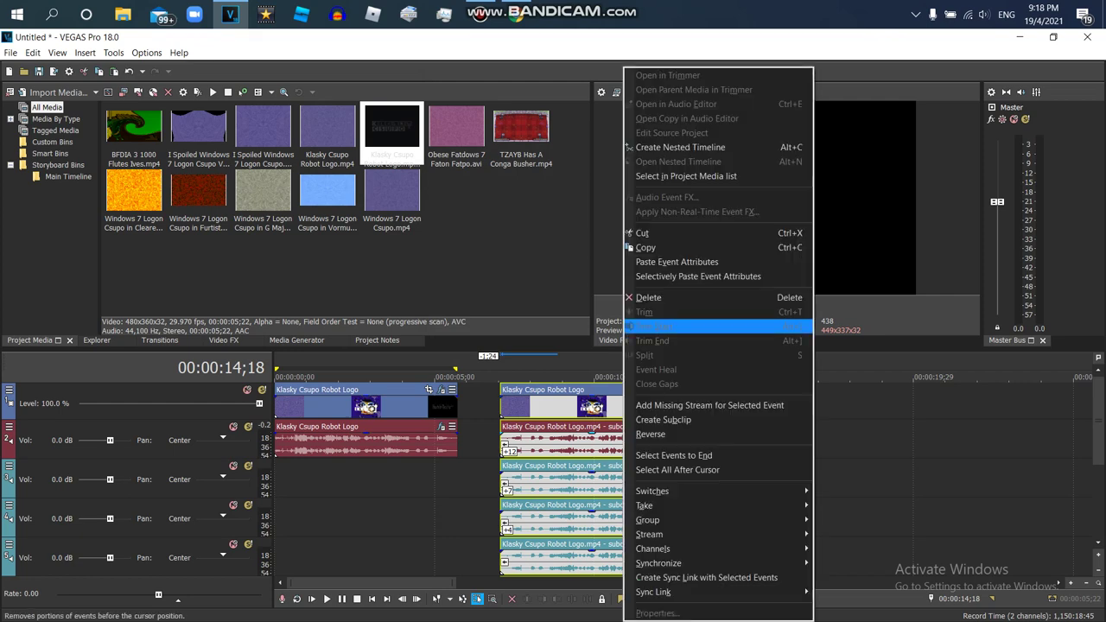
pyautogui.click(657, 247)
pyautogui.rightClick(747, 436)
pyautogui.click(765, 155)
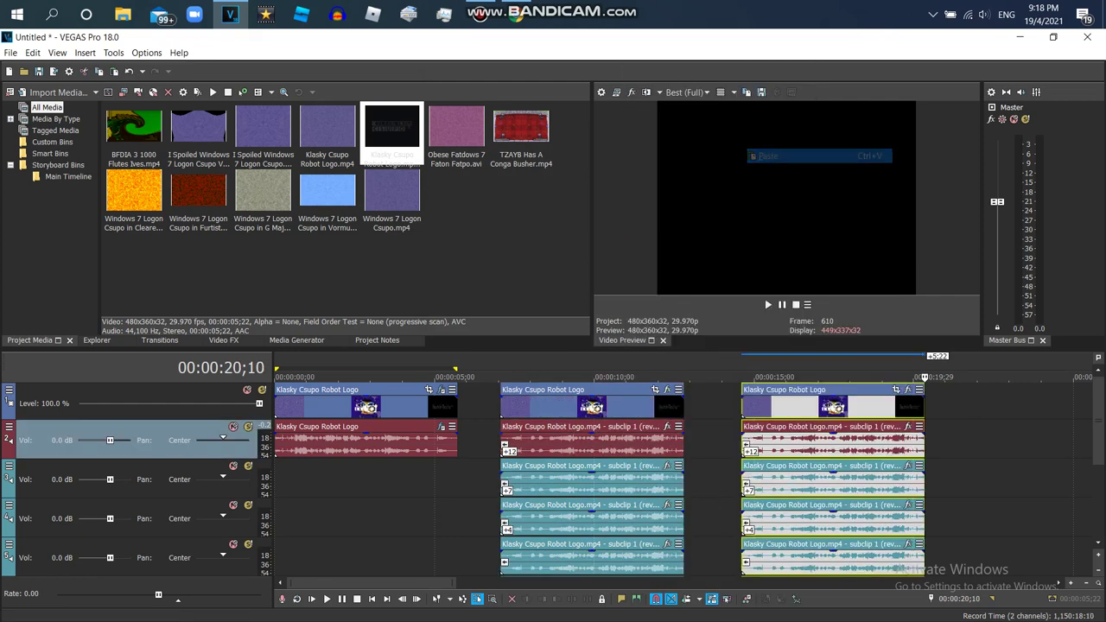
# Step: Remove the pasted group's video event by moving it onto a new video track and deleting that track
pyautogui.click(439, 599)
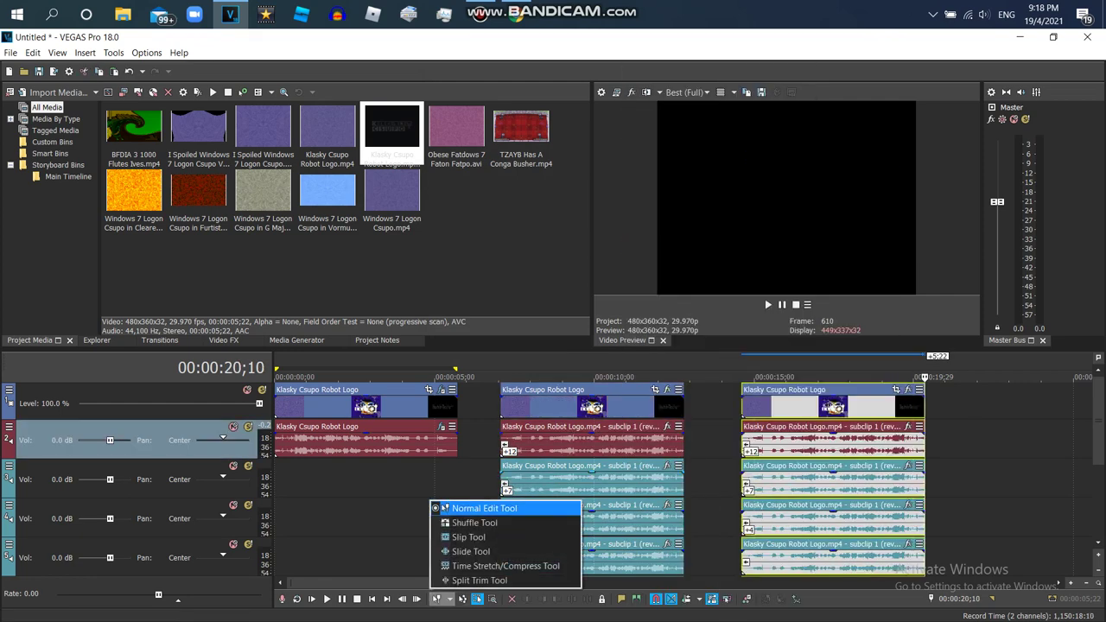
pyautogui.press('Escape')
pyautogui.rightClick(721, 578)
pyautogui.click(778, 246)
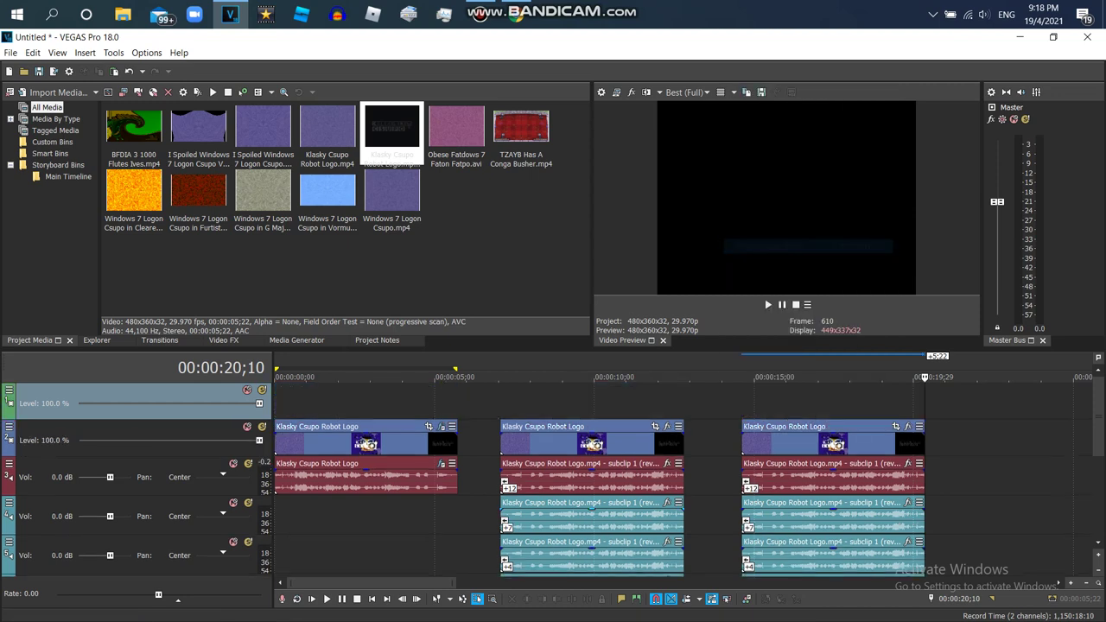
pyautogui.moveTo(821, 440); pyautogui.dragTo(822, 406)
pyautogui.rightClick(726, 399)
pyautogui.click(762, 282)
# Step: Set the pitch change of the pasted group's audio event on the second track to 0
pyautogui.rightClick(797, 441)
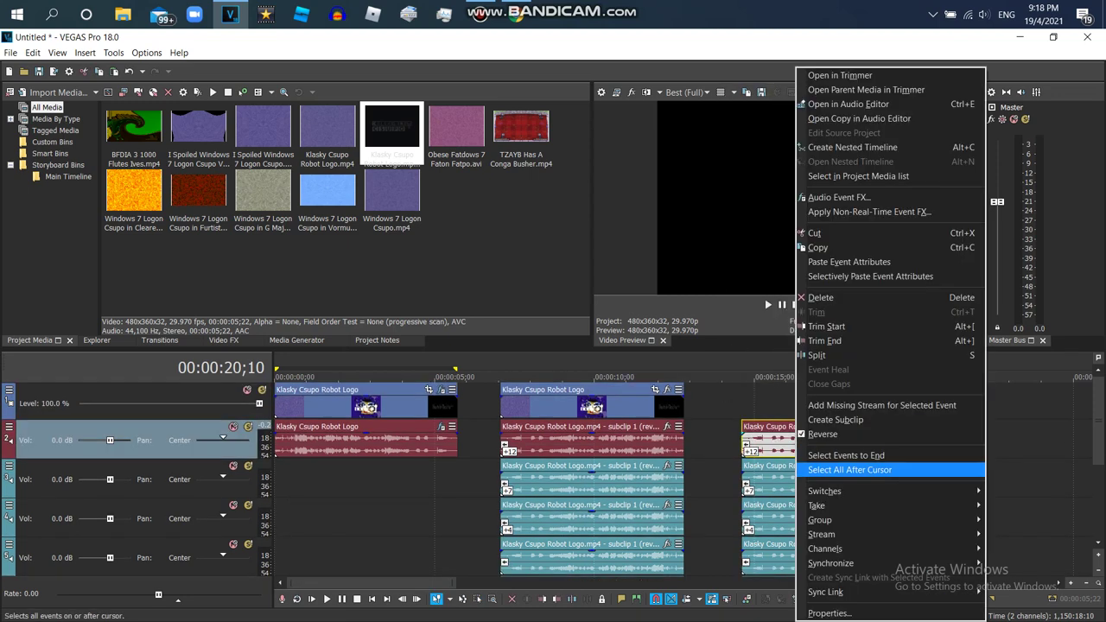
pyautogui.click(830, 591)
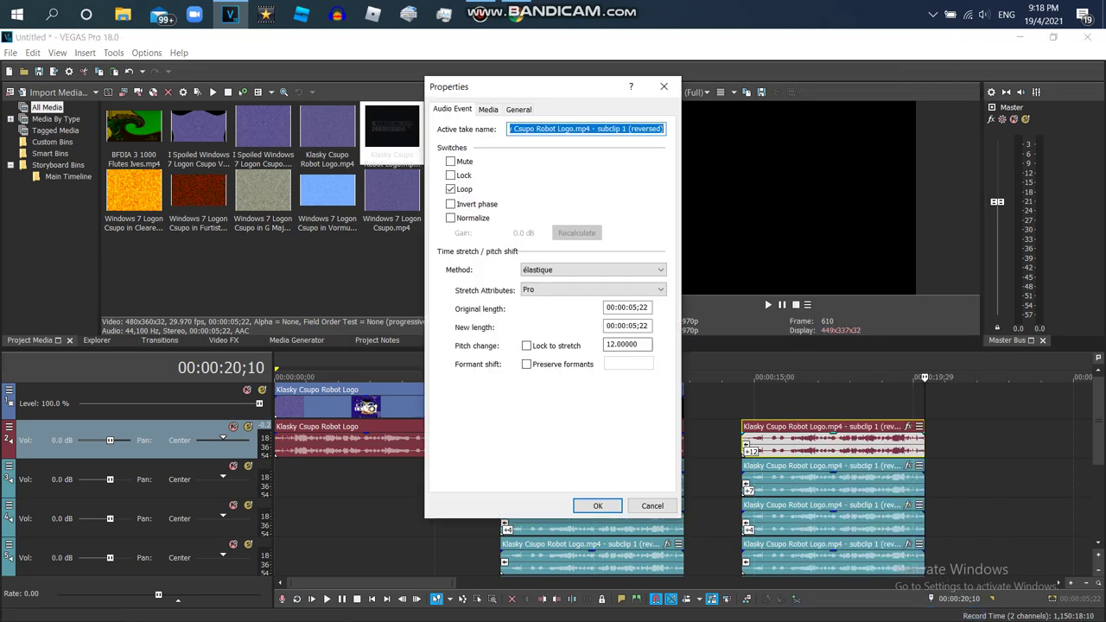
pyautogui.click(628, 344)
pyautogui.click(598, 505)
# Step: Set the pitch change of the pasted group's audio event on the third track to -5
pyautogui.rightClick(759, 480)
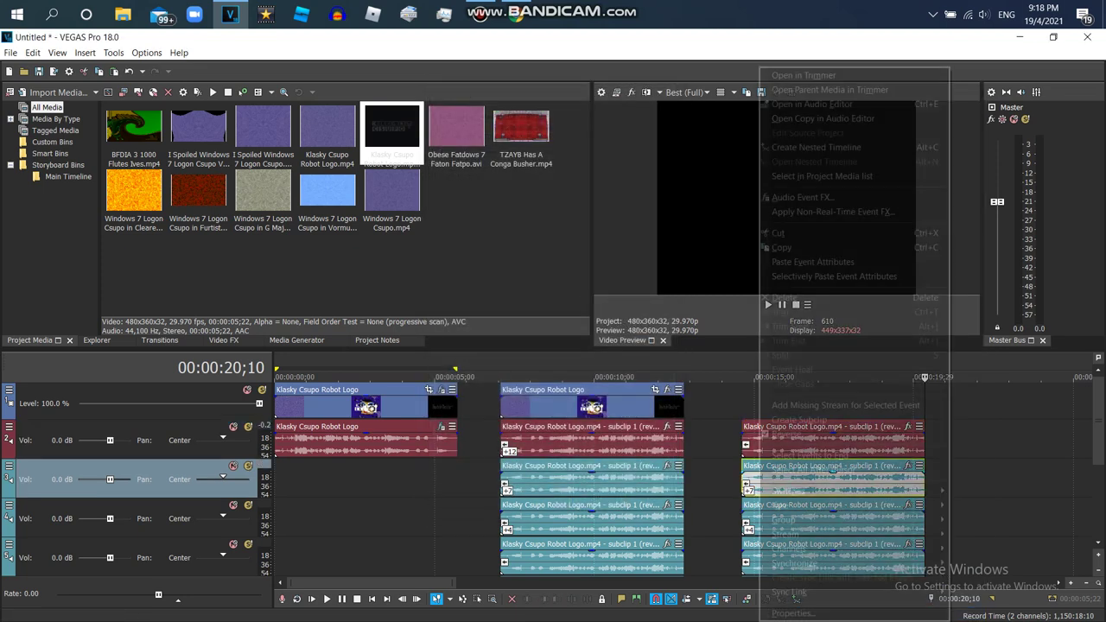
pyautogui.click(813, 608)
pyautogui.click(628, 344)
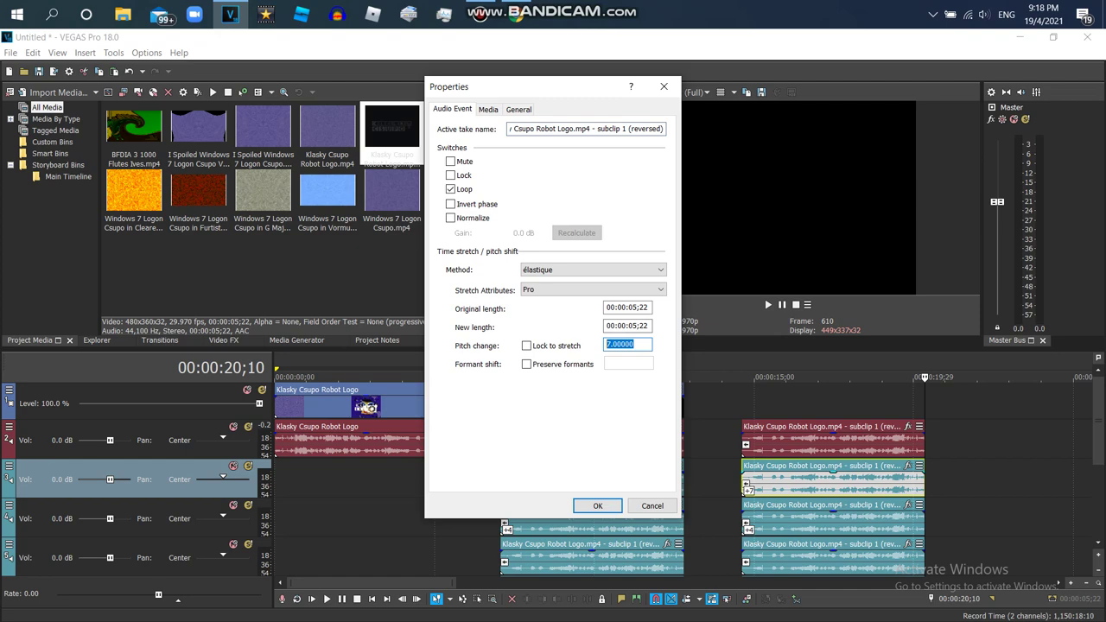
pyautogui.click(598, 506)
# Step: Set the pitch change of the pasted group's audio event on the fourth track to -8
pyautogui.rightClick(783, 519)
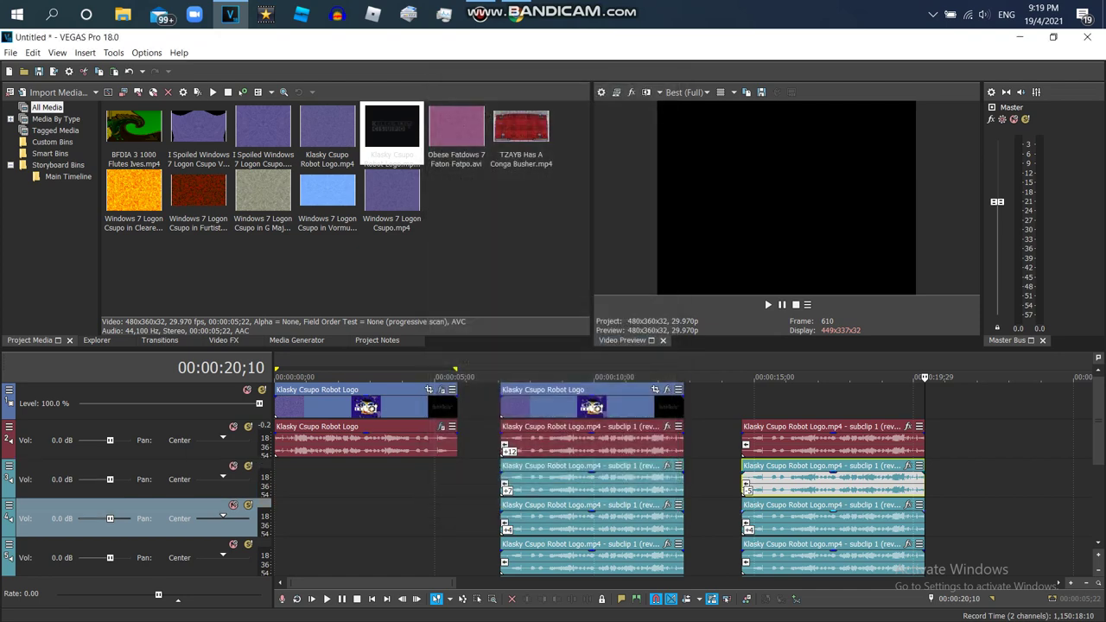
pyautogui.click(813, 608)
pyautogui.click(607, 344)
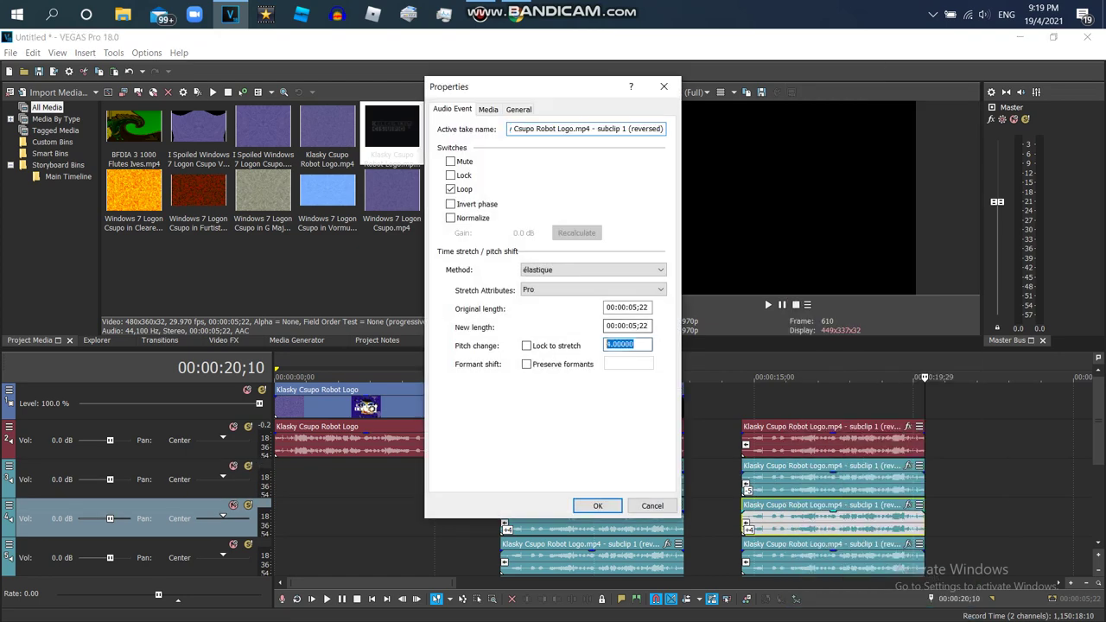
pyautogui.click(598, 506)
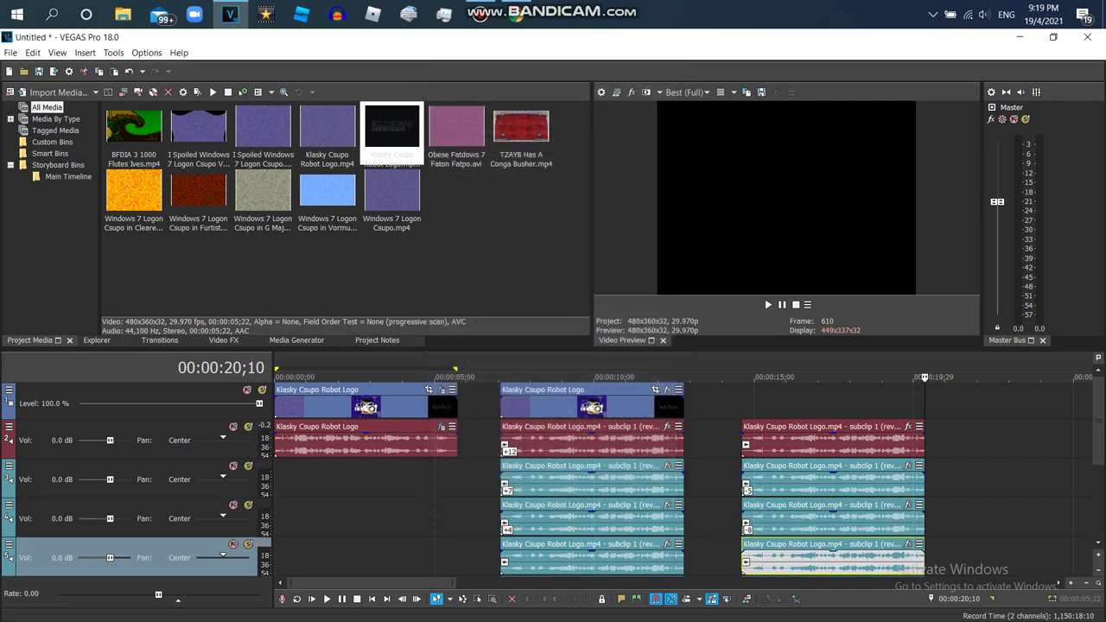
# Step: Set the pasted group's audio event on the fifth track to the élastique Pro method with a pitch change of -12
pyautogui.rightClick(804, 558)
pyautogui.click(843, 613)
pyautogui.click(593, 270)
pyautogui.click(593, 291)
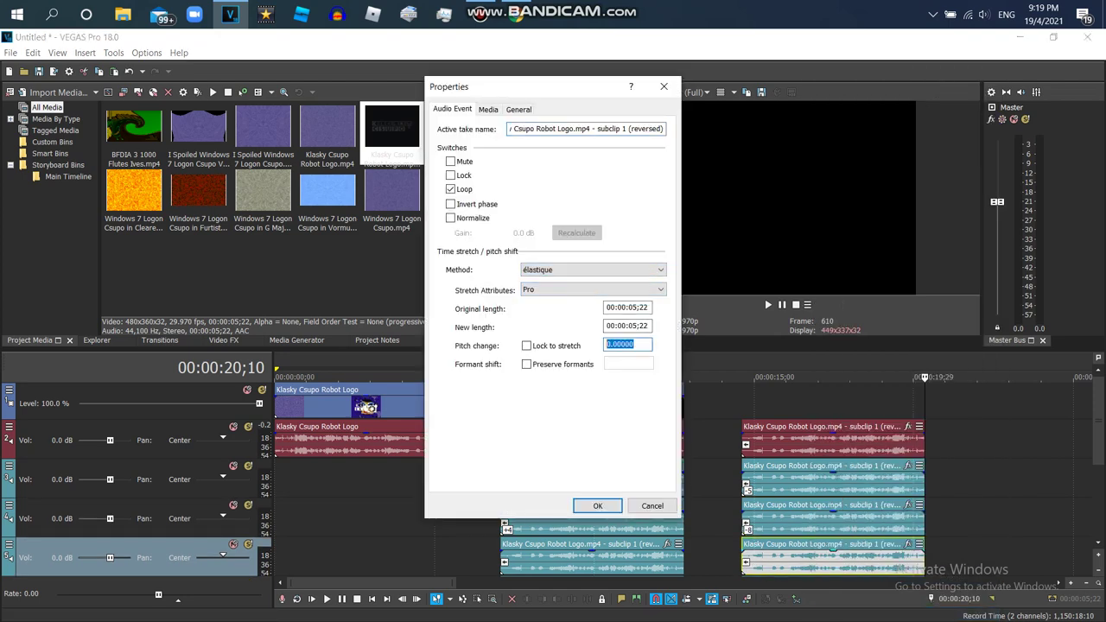
pyautogui.click(598, 506)
# Step: Set the pitch change of the pasted group's audio event on the sixth track to -17
pyautogui.scroll(-2, 562, 475)
pyautogui.rightClick(830, 484)
pyautogui.click(892, 613)
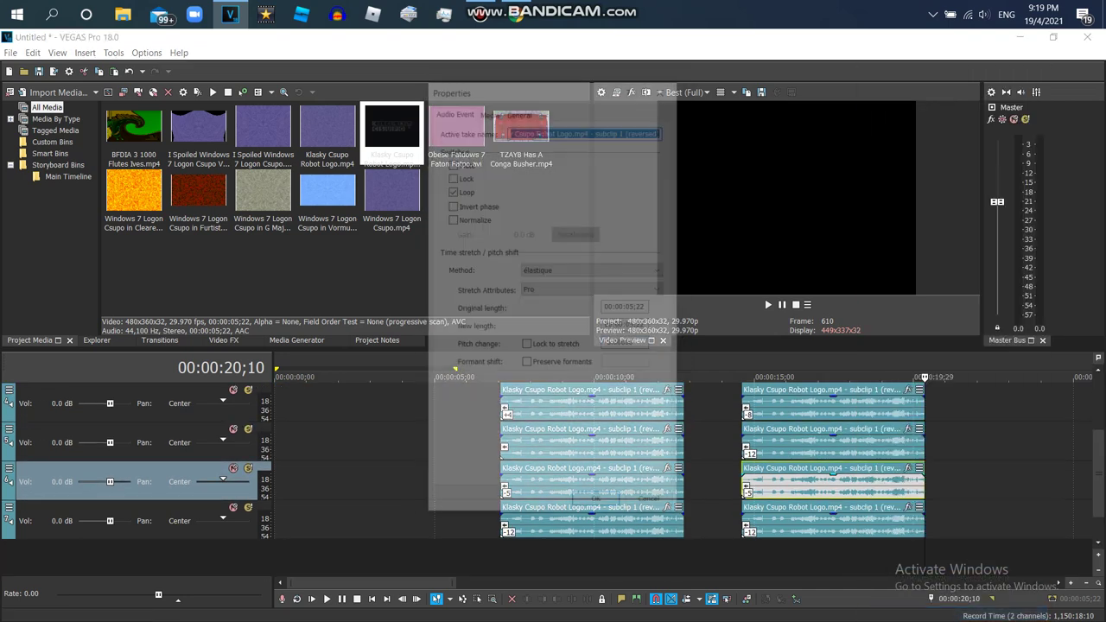
pyautogui.click(626, 344)
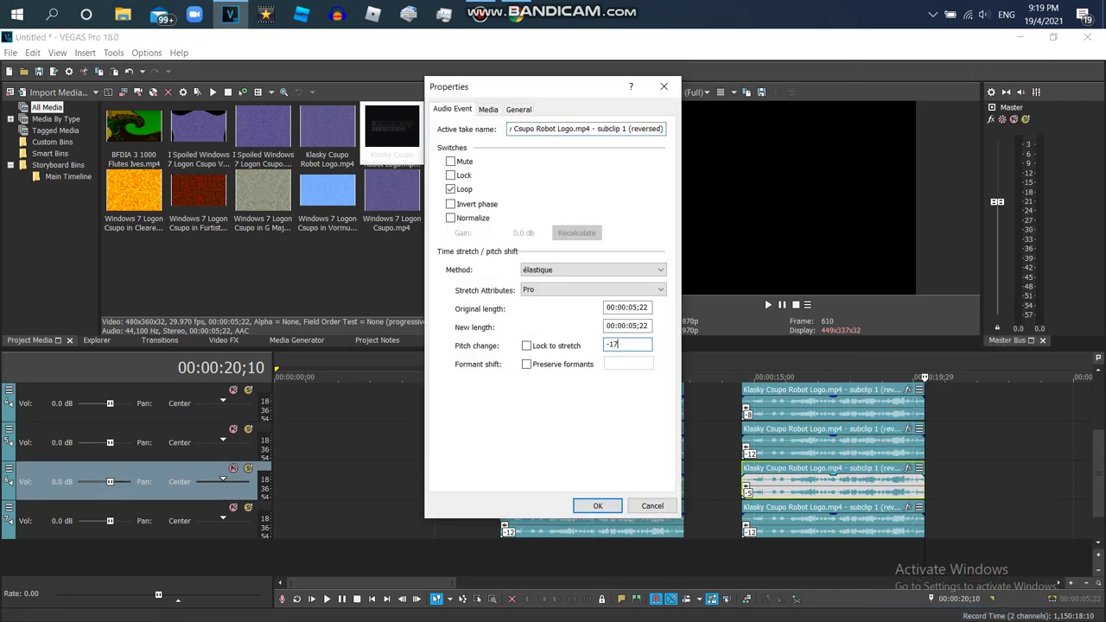
pyautogui.press('Return')
# Step: Set the pitch change of the pasted group's audio event on the seventh track to -24 and close the Norton pop-up
pyautogui.rightClick(752, 519)
pyautogui.click(892, 613)
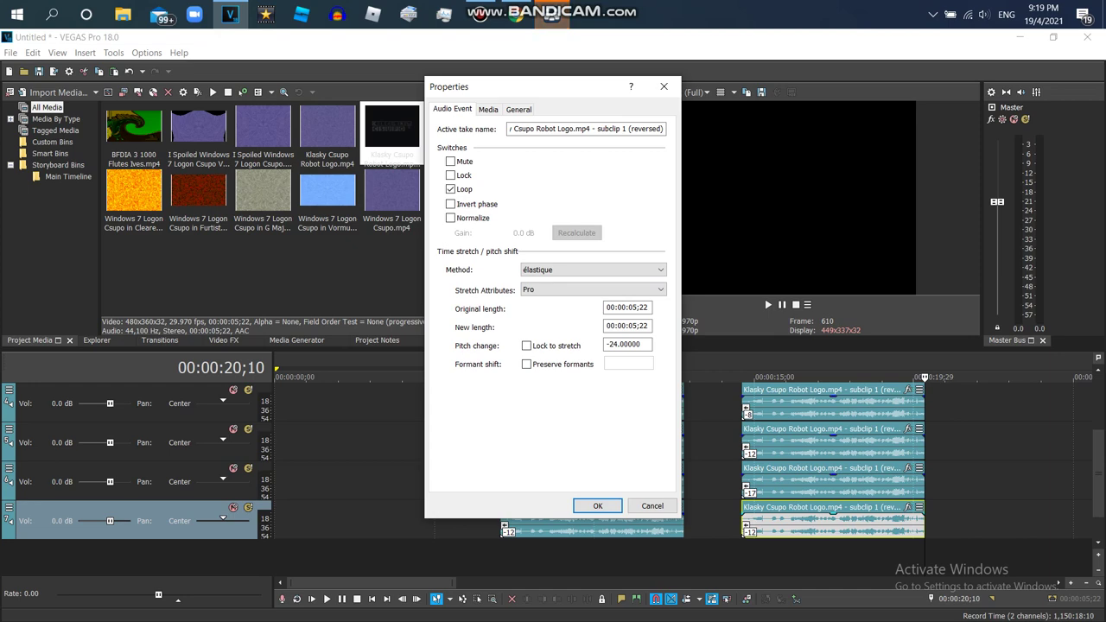
pyautogui.press('Return')
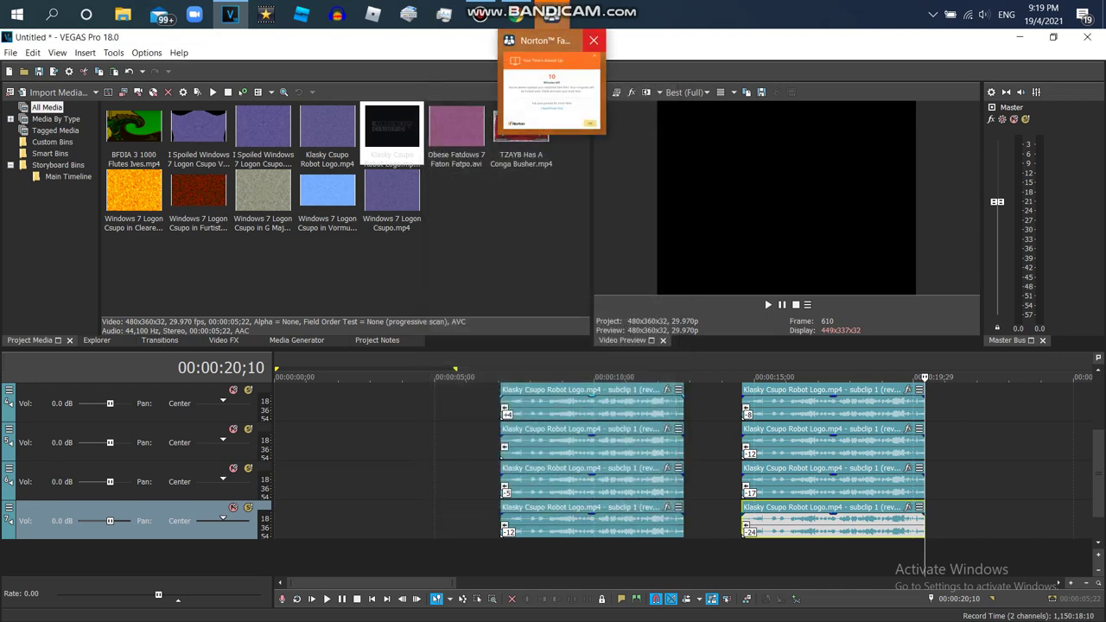
pyautogui.click(600, 39)
# Step: Move the pasted group's pitch-shifted audio events onto new tracks from track 8 down, aligned beneath the first reversed group
pyautogui.moveTo(391, 129); pyautogui.dragTo(830, 519)
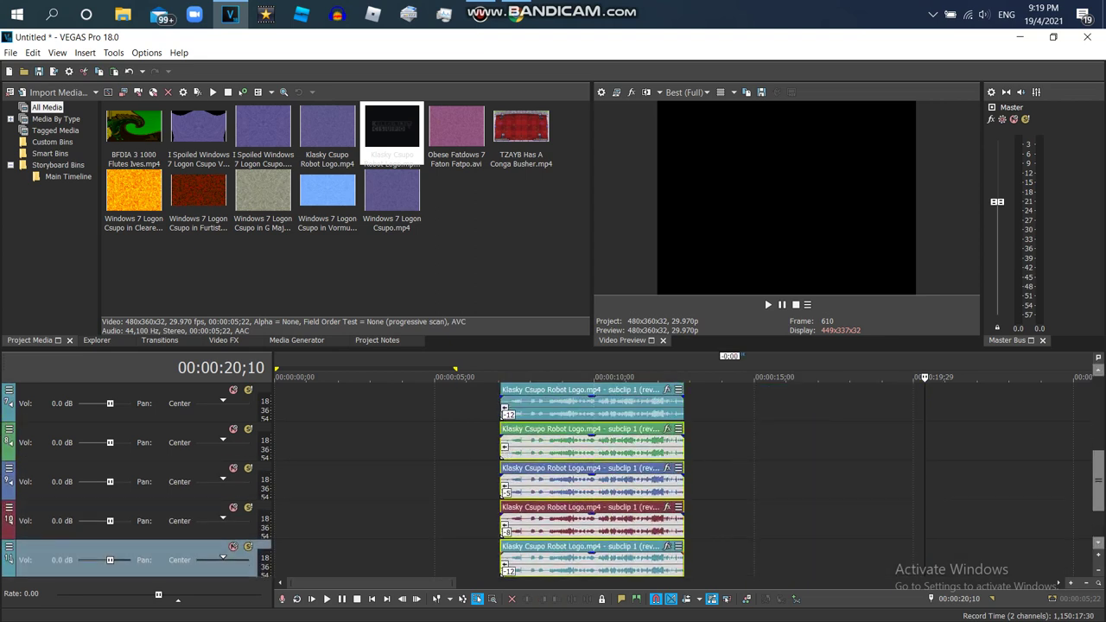
pyautogui.hotkey('ctrl', 'z')
pyautogui.hotkey('ctrl', 'z')
pyautogui.hotkey('ctrl', 'z')
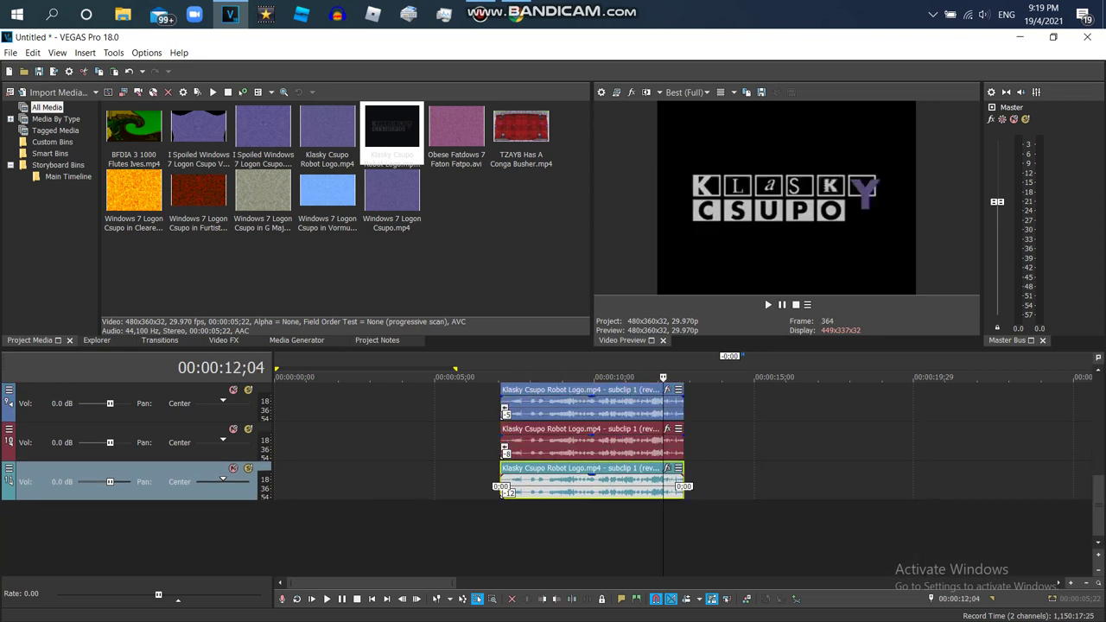
# Step: Arrange the reversed copies pitched -24, -12 and -8 on tracks 11, 12 and 13, aligned with the copies above
pyautogui.hotkey('ctrl', 'z')
pyautogui.hotkey('ctrl', 'z')
pyautogui.hotkey('ctrl', 'z')
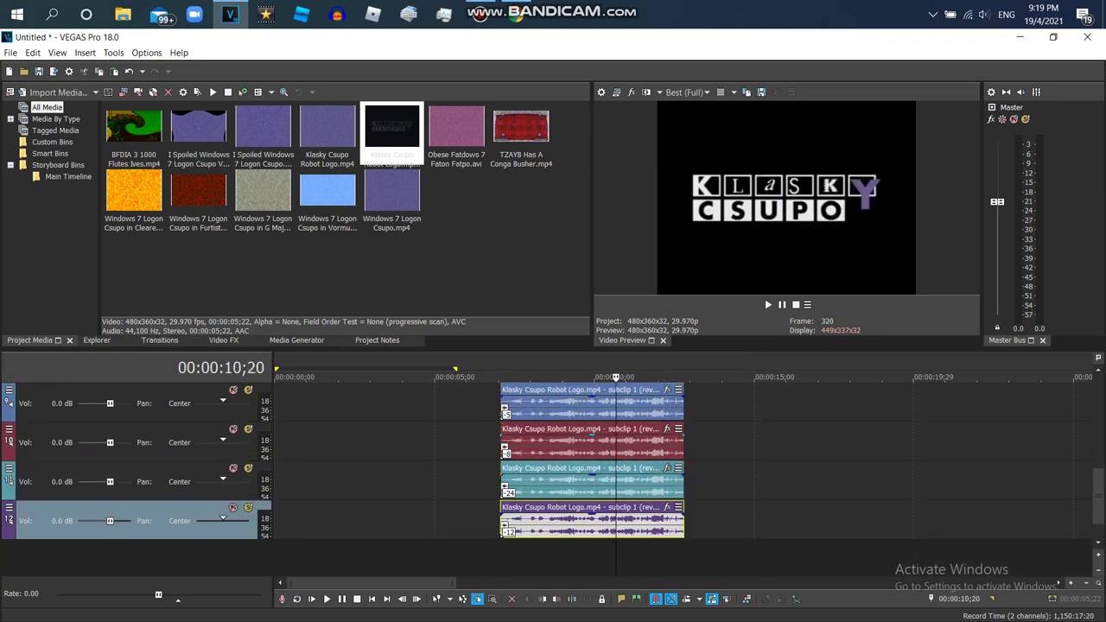
pyautogui.hotkey('ctrl', 'z')
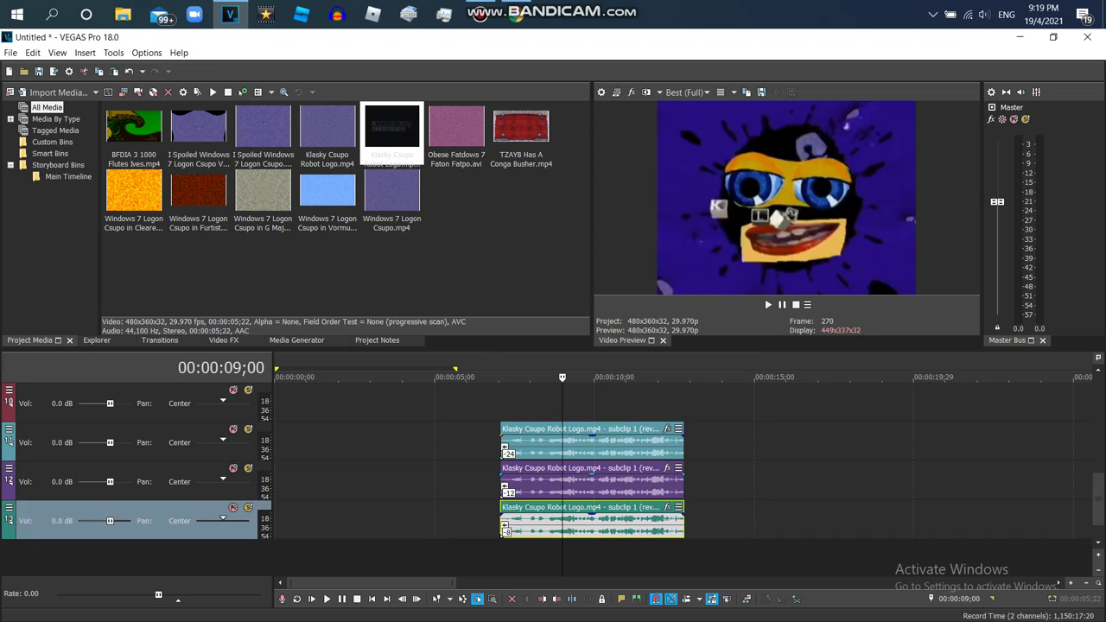
pyautogui.hotkey('ctrl', 'z')
pyautogui.hotkey('ctrl', 'z')
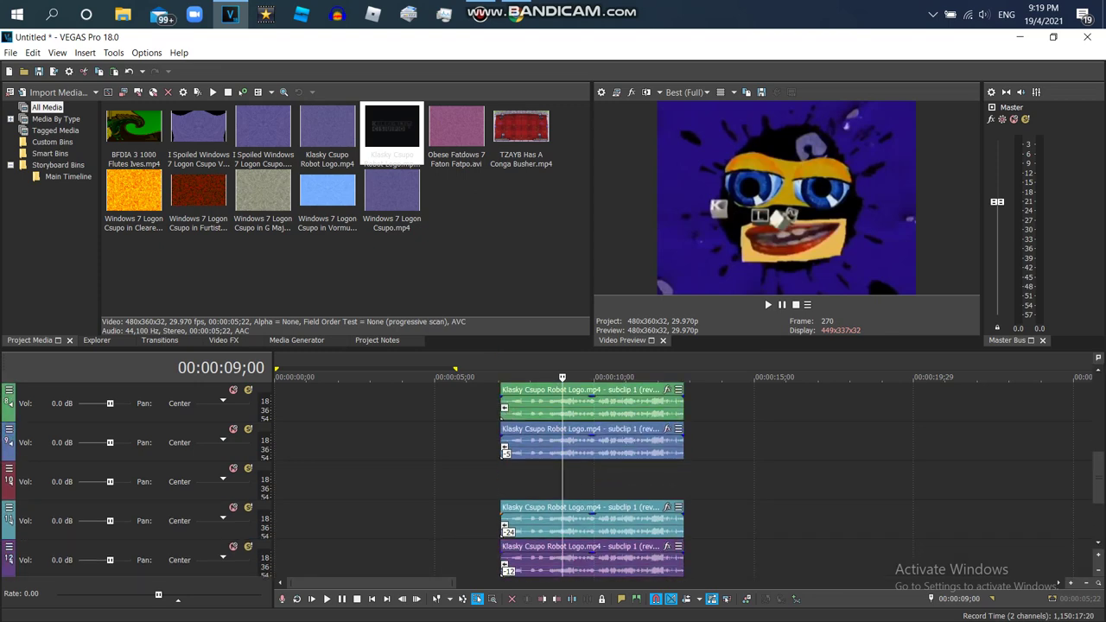
# Step: Maximize the timeline and delete the empty track 10 between the stacked reversed copies
pyautogui.press('F11')
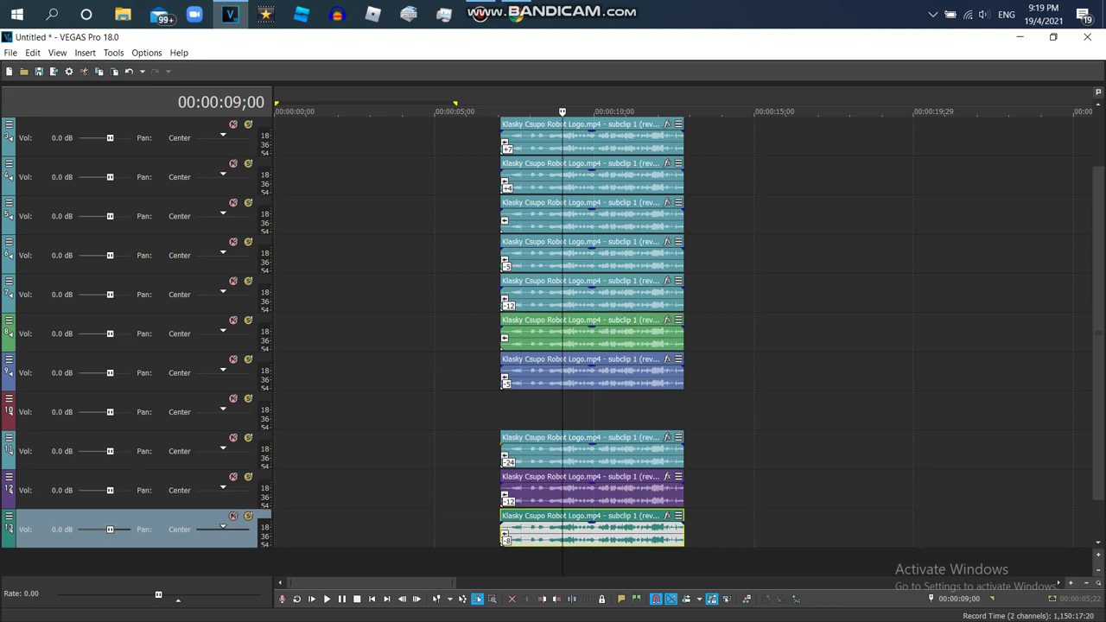
pyautogui.rightClick(708, 451)
pyautogui.click(761, 347)
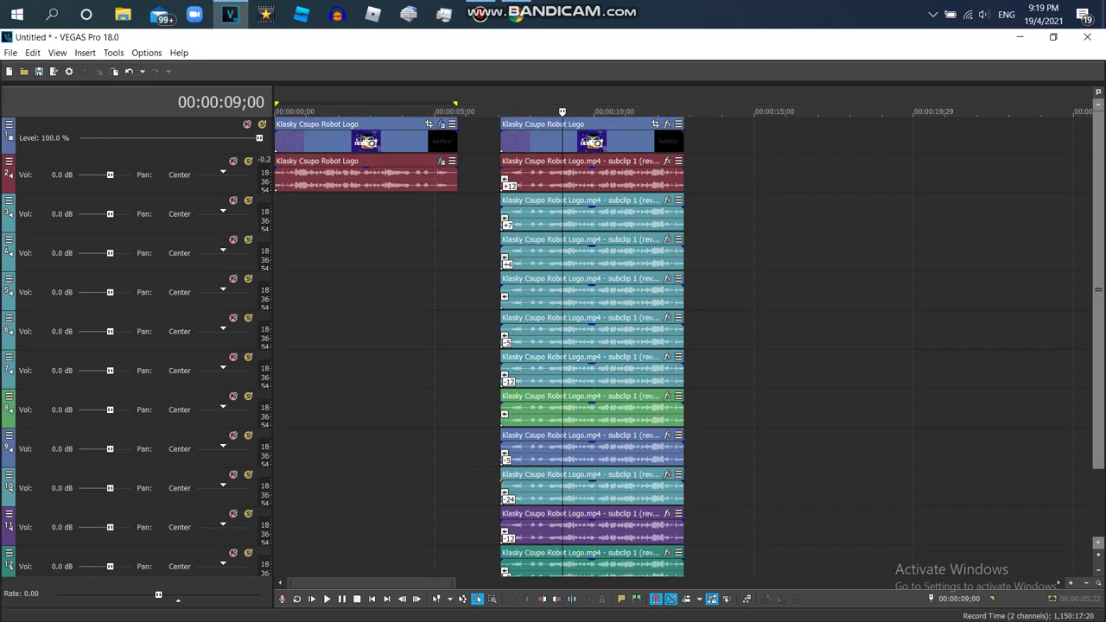
# Step: Check the pitch values and alignment of the stacked reversed audio copies on tracks 2 to 12
pyautogui.click(599, 413)
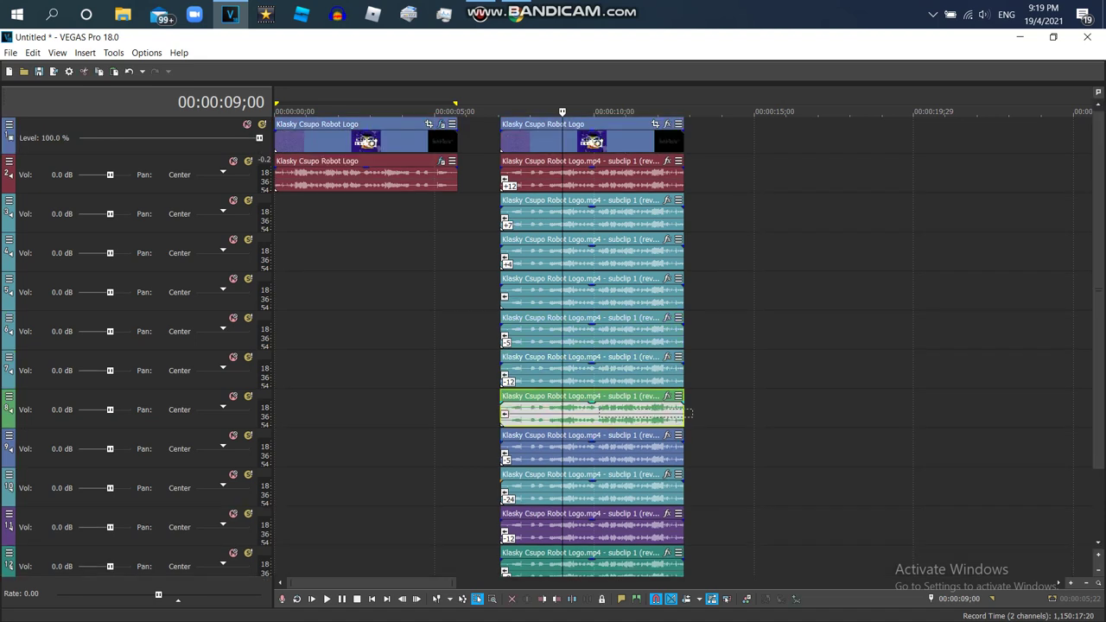
pyautogui.click(750, 444)
pyautogui.moveTo(606, 413); pyautogui.dragTo(605, 452)
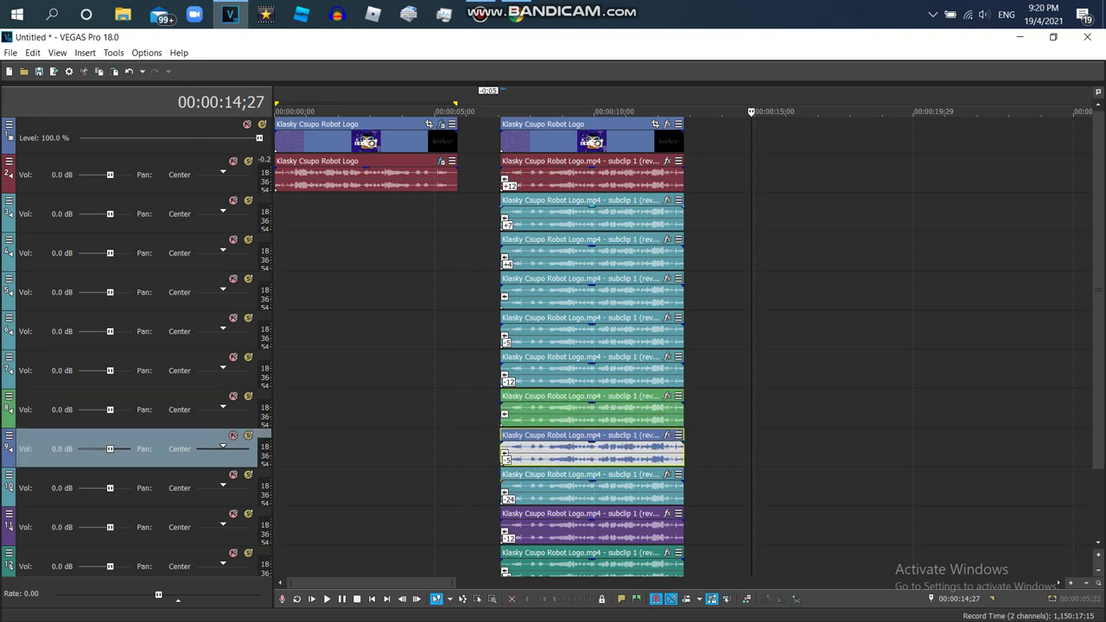
pyautogui.click(538, 370)
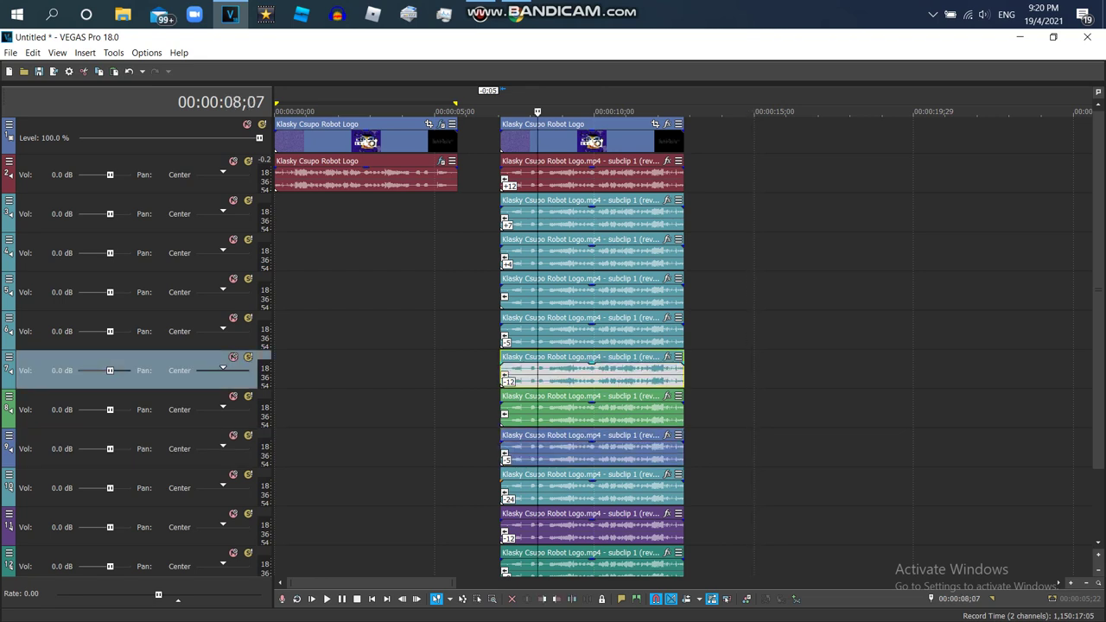
pyautogui.scroll(-1, 683, 346)
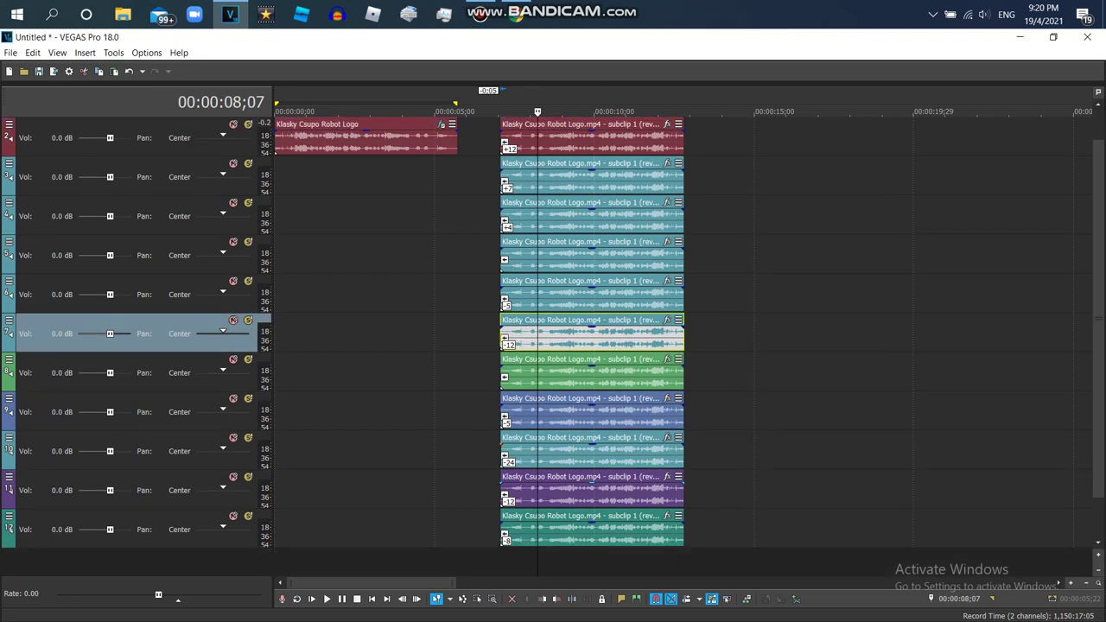
pyautogui.click(130, 529)
pyautogui.moveTo(591, 529); pyautogui.dragTo(591, 490)
pyautogui.click(591, 450)
pyautogui.moveTo(591, 450); pyautogui.dragTo(693, 529)
pyautogui.moveTo(599, 562); pyautogui.dragTo(591, 562)
# Step: Apply the HSL Adjust effect's Invert Color preset to the second Robot Logo video event and set Add to hue to 0.350
pyautogui.press('F11')
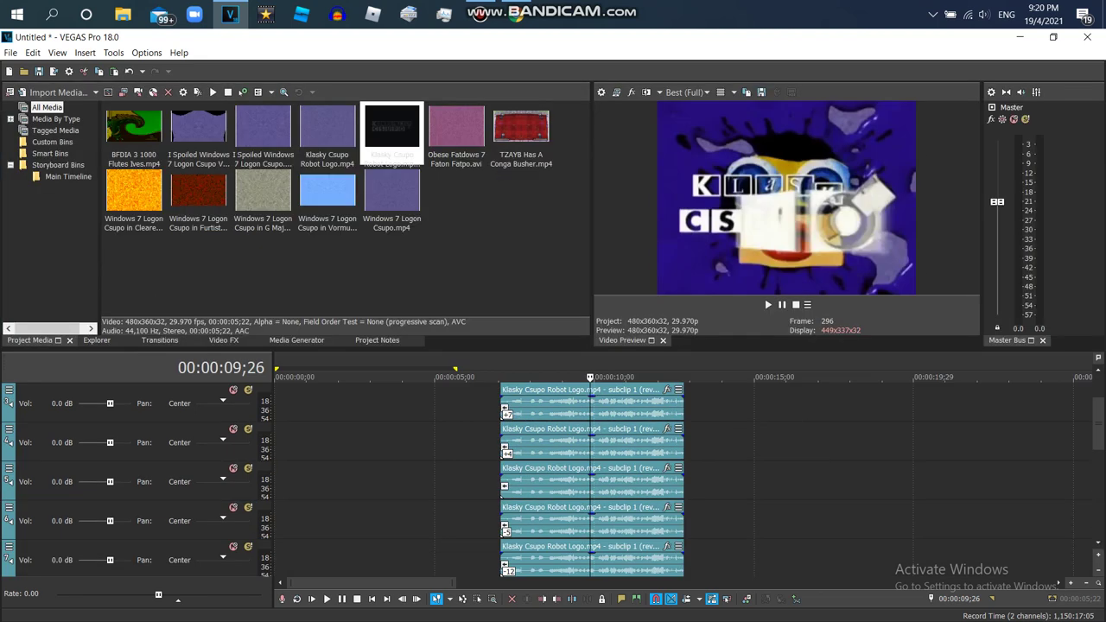
pyautogui.scroll(2, 480, 480)
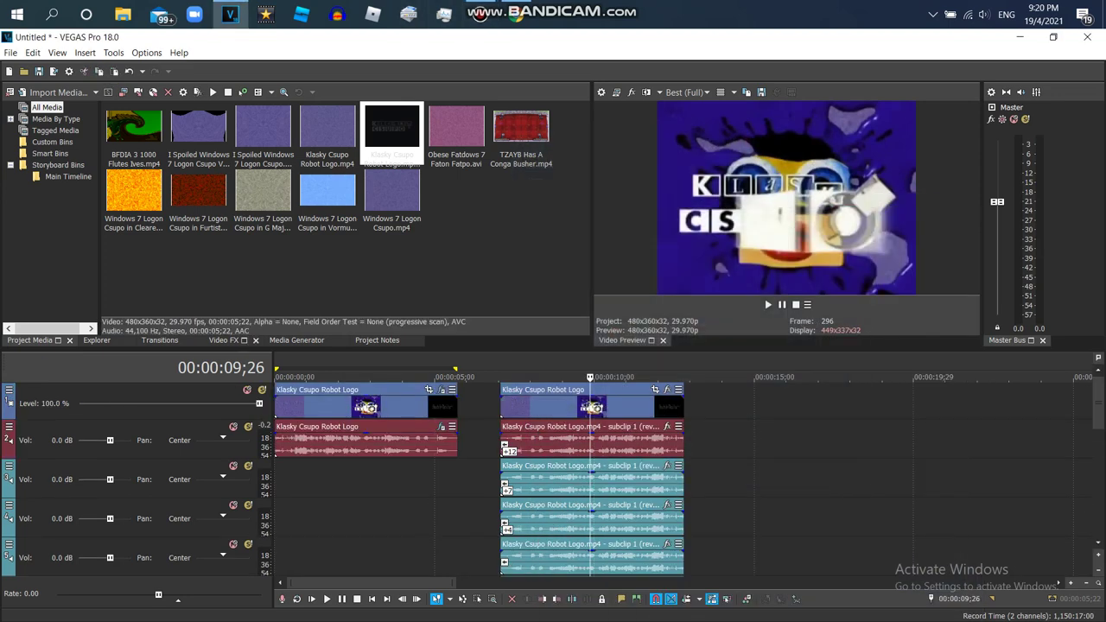
pyautogui.click(223, 339)
pyautogui.click(36, 225)
pyautogui.moveTo(425, 151); pyautogui.dragTo(593, 402)
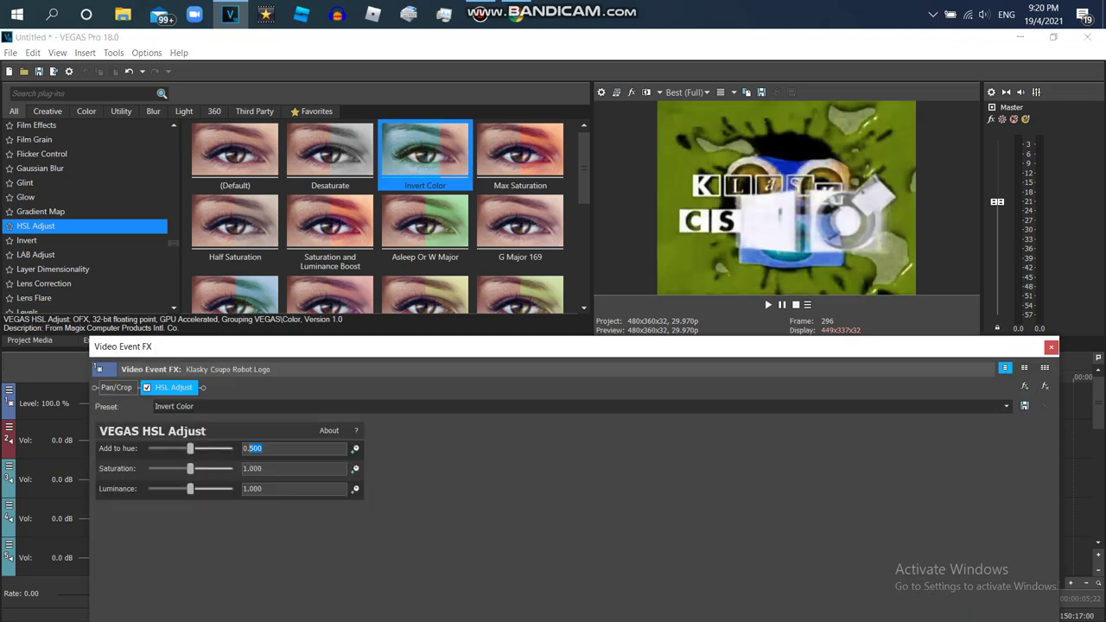
pyautogui.press('Return')
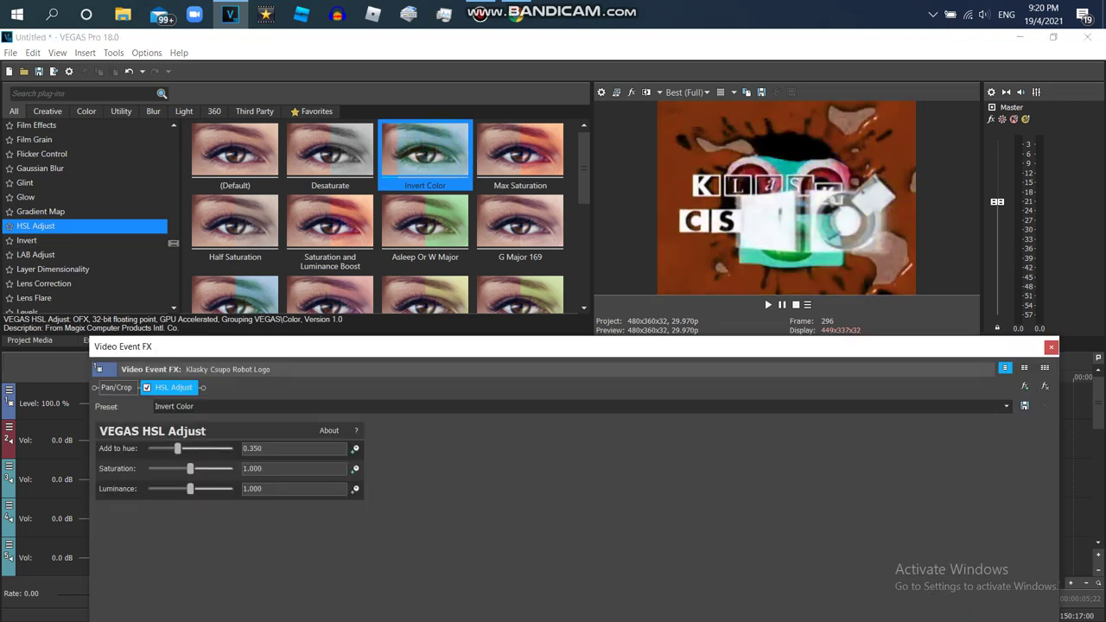
# Step: Add the Swirl effect with the Does Respond preset to the second Robot Logo video event
pyautogui.scroll(-6, 87, 216)
pyautogui.scroll(2, 87, 216)
pyautogui.click(43, 220)
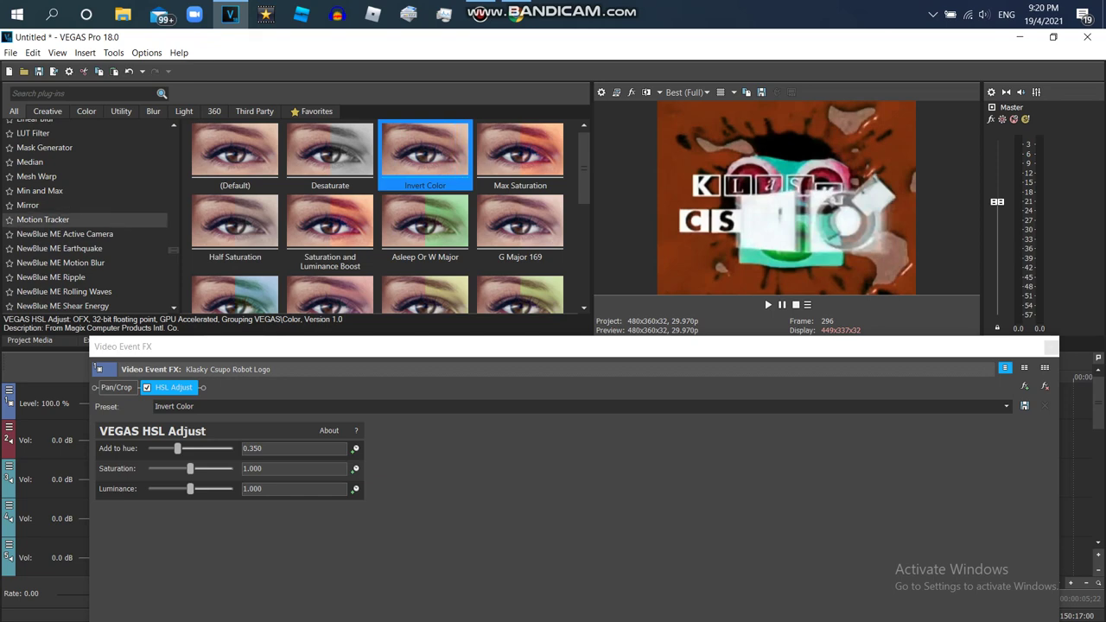
pyautogui.click(27, 204)
pyautogui.scroll(-5, 86, 216)
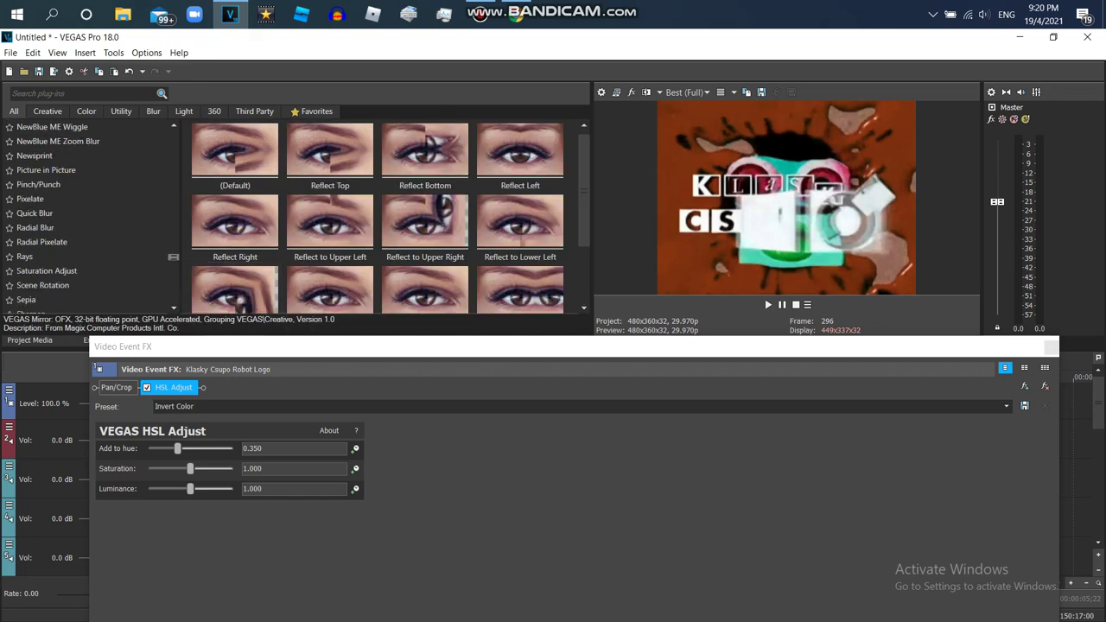
pyautogui.scroll(-2, 86, 216)
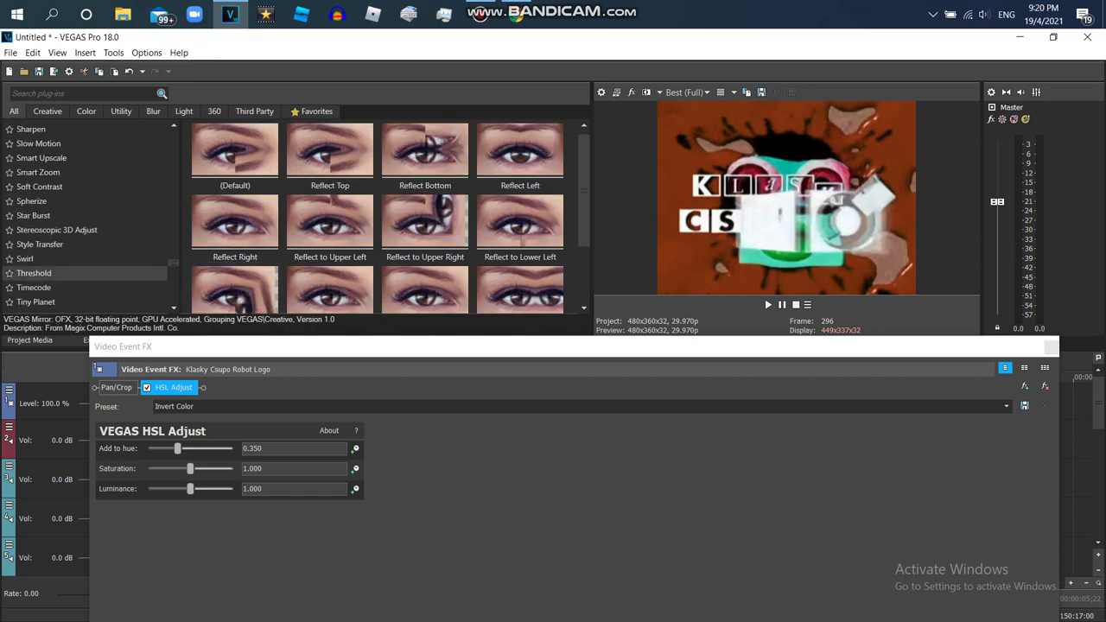
pyautogui.click(24, 258)
pyautogui.doubleClick(497, 230)
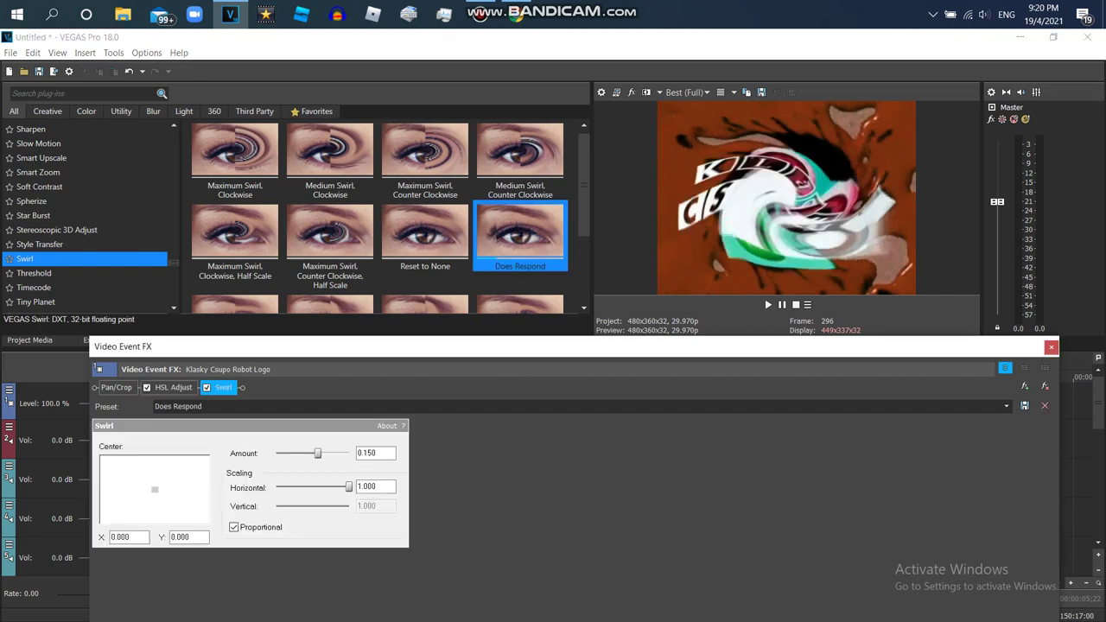
# Step: Add the Mirror effect with the Reflect Left preset to the second Robot Logo video event and play back the result
pyautogui.scroll(7, 86, 216)
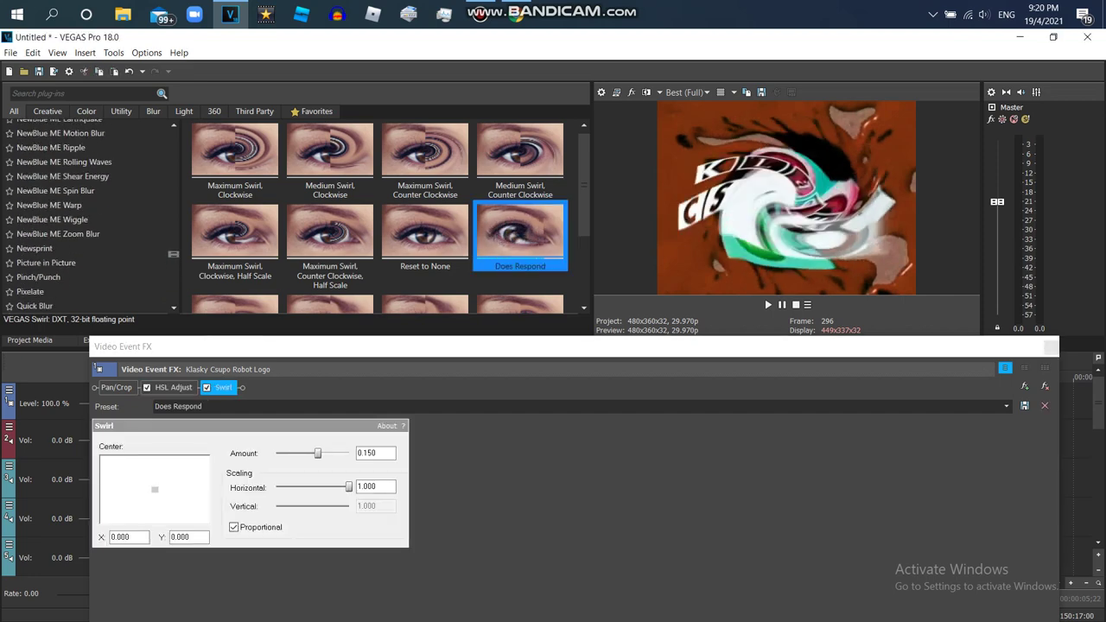
pyautogui.click(42, 182)
pyautogui.click(28, 168)
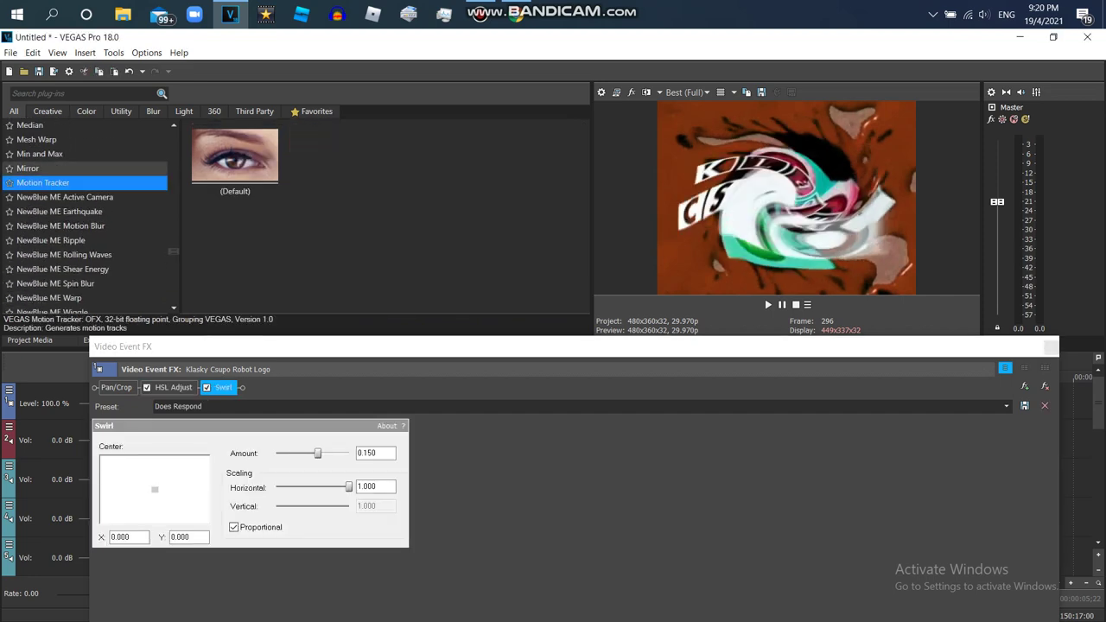
pyautogui.click(520, 156)
pyautogui.doubleClick(519, 156)
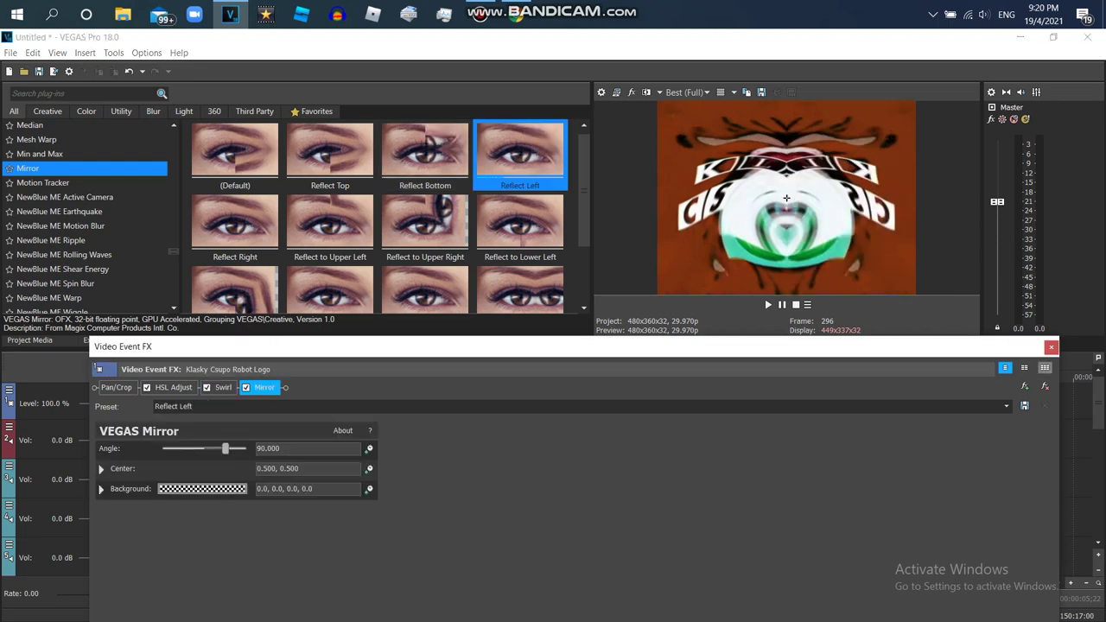
pyautogui.click(1051, 346)
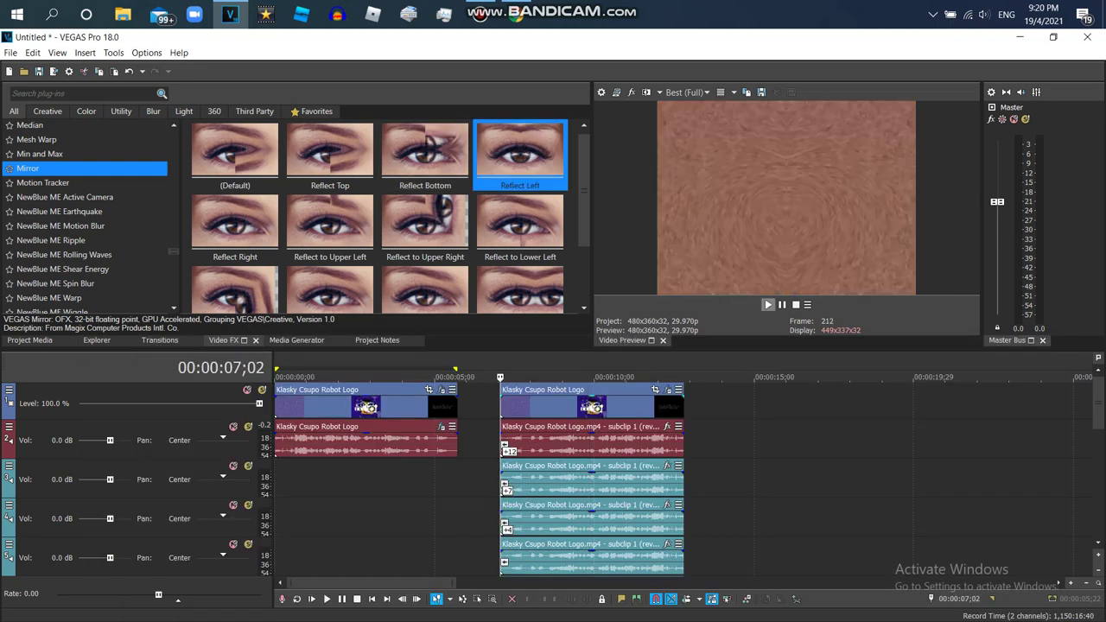
pyautogui.click(768, 304)
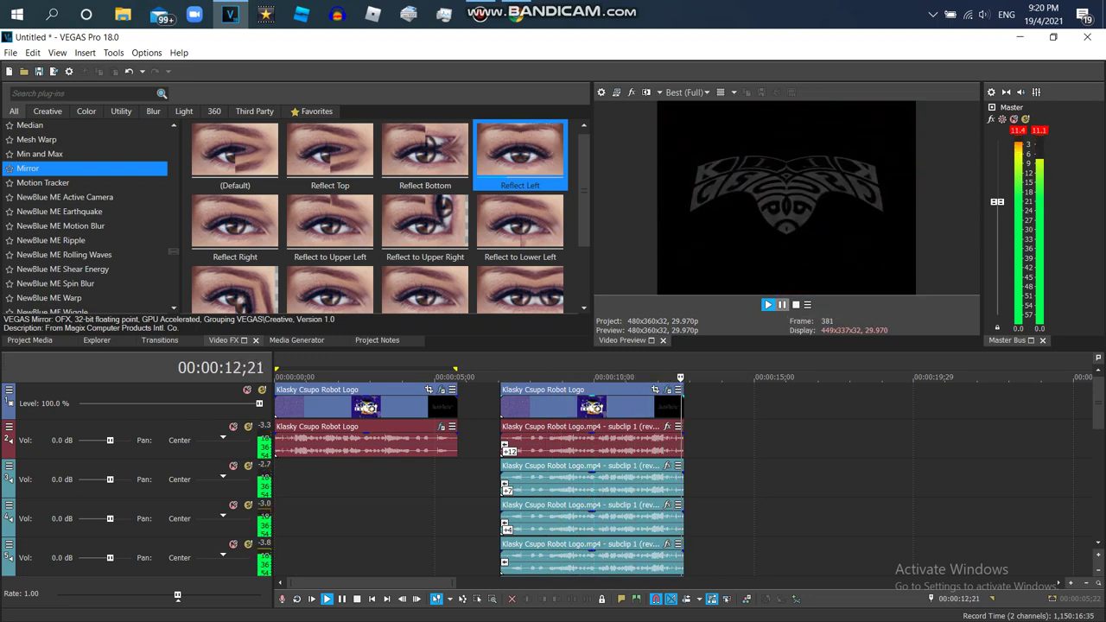
# Step: Switch to YouTube in the browser and open "Pbs kids dash logo in Vormulator V25" from the All Vormulator Effects playlist to check its effect recipe
pyautogui.hotkey('alt', 'Tab')
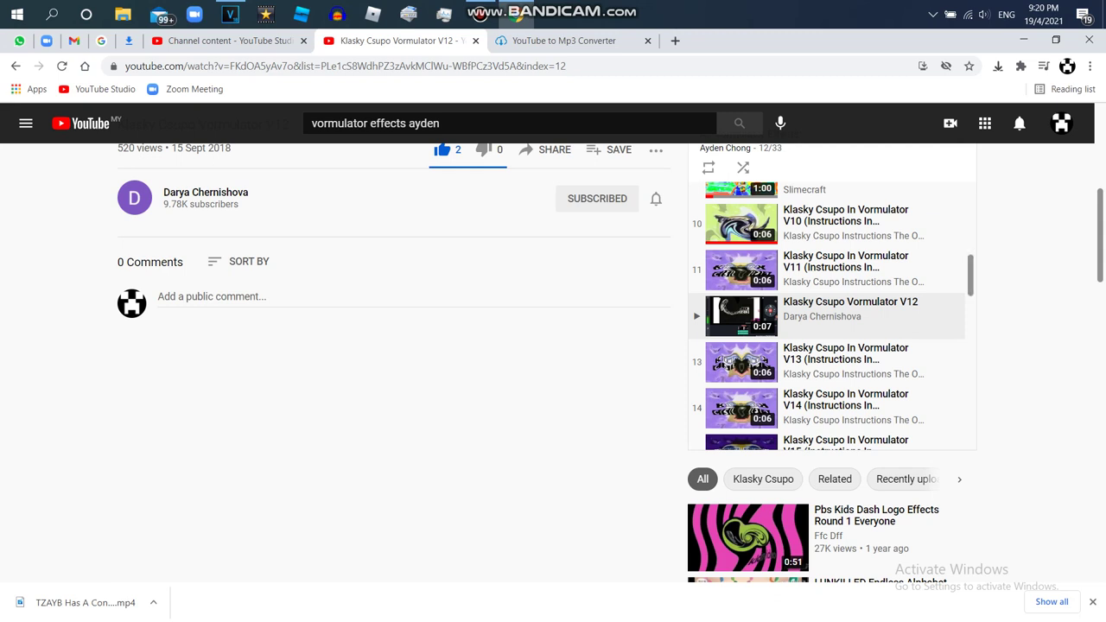
pyautogui.scroll(-5, 832, 317)
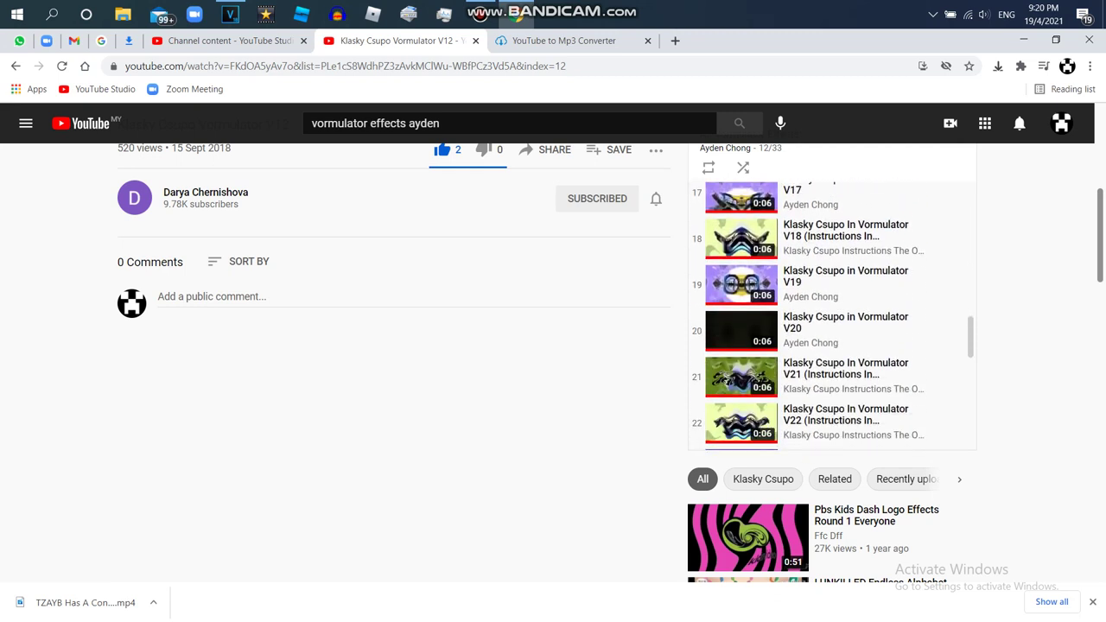
pyautogui.scroll(-3, 832, 316)
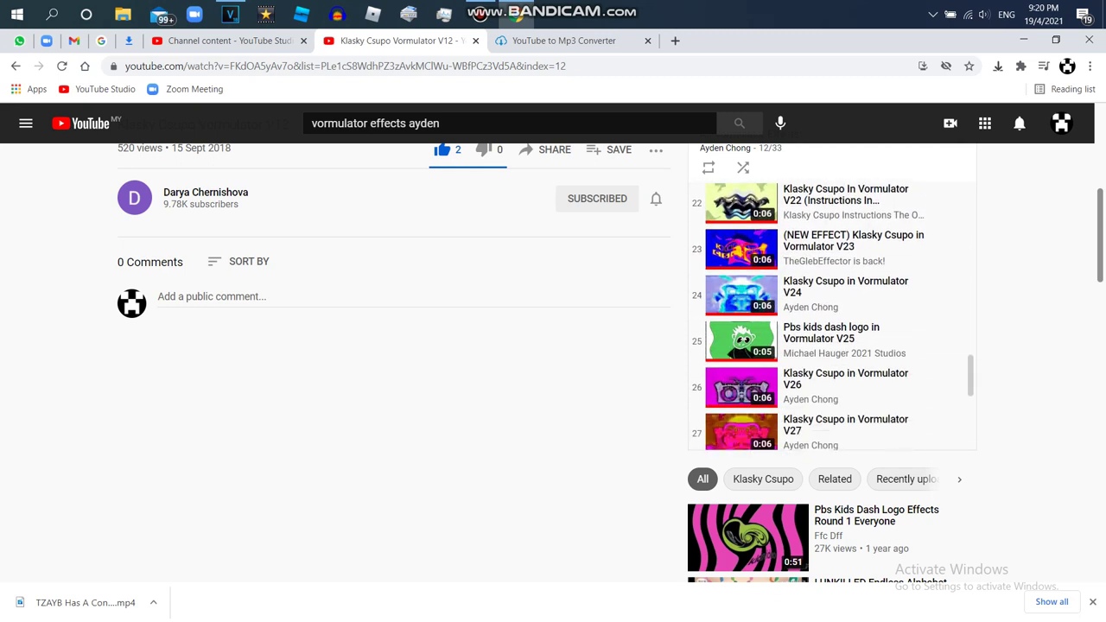
pyautogui.scroll(-1, 833, 316)
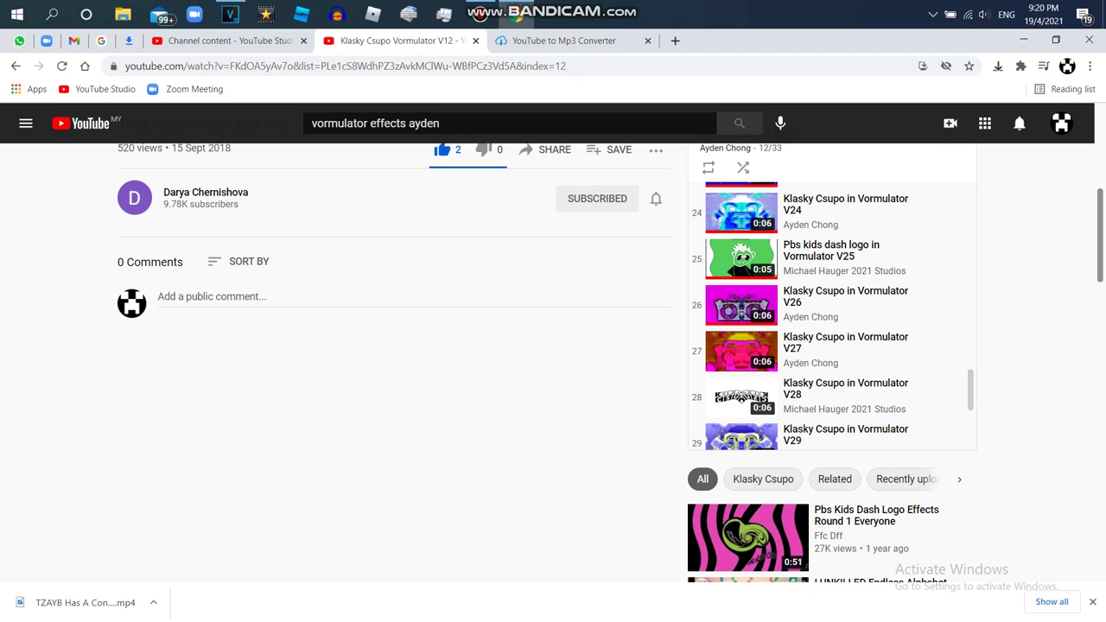
pyautogui.scroll(-2, 832, 317)
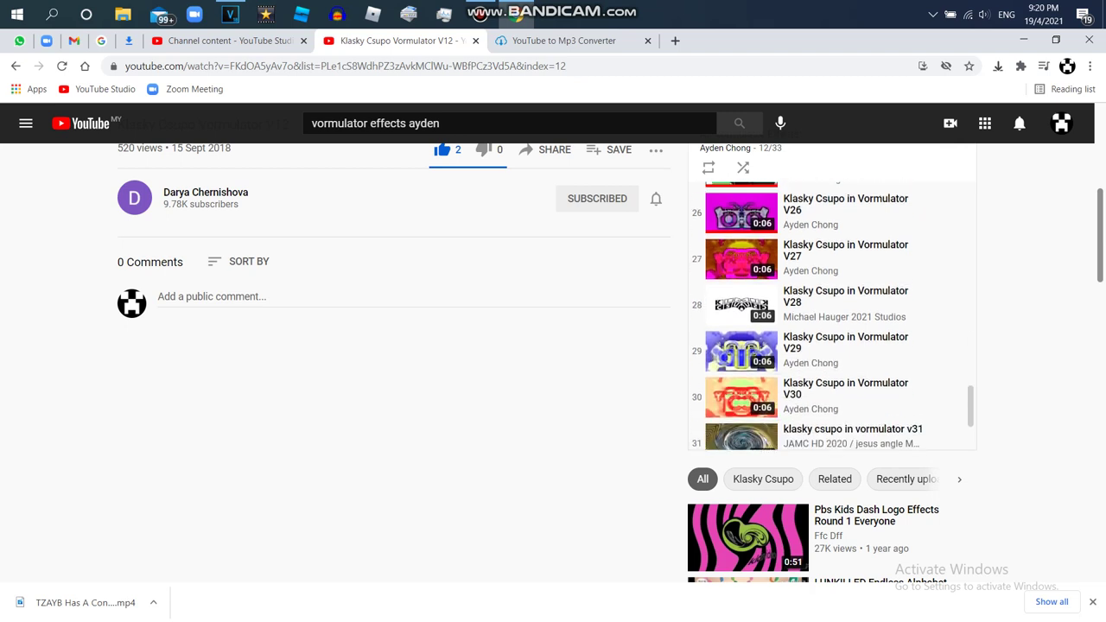
pyautogui.scroll(1, 833, 317)
pyautogui.click(830, 234)
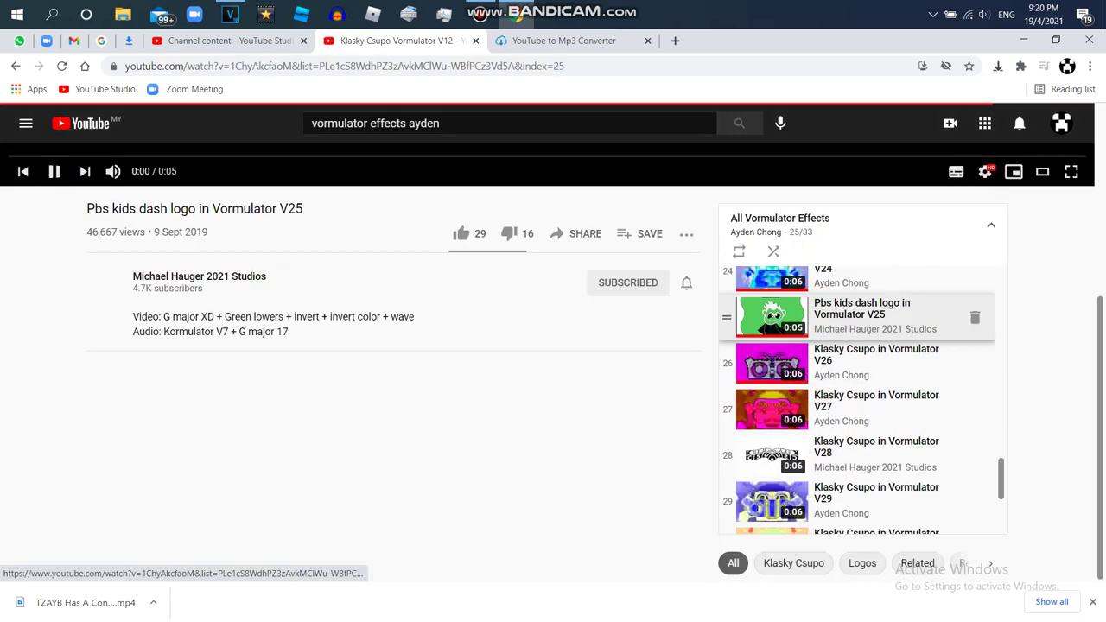
pyautogui.scroll(-4, 548, 363)
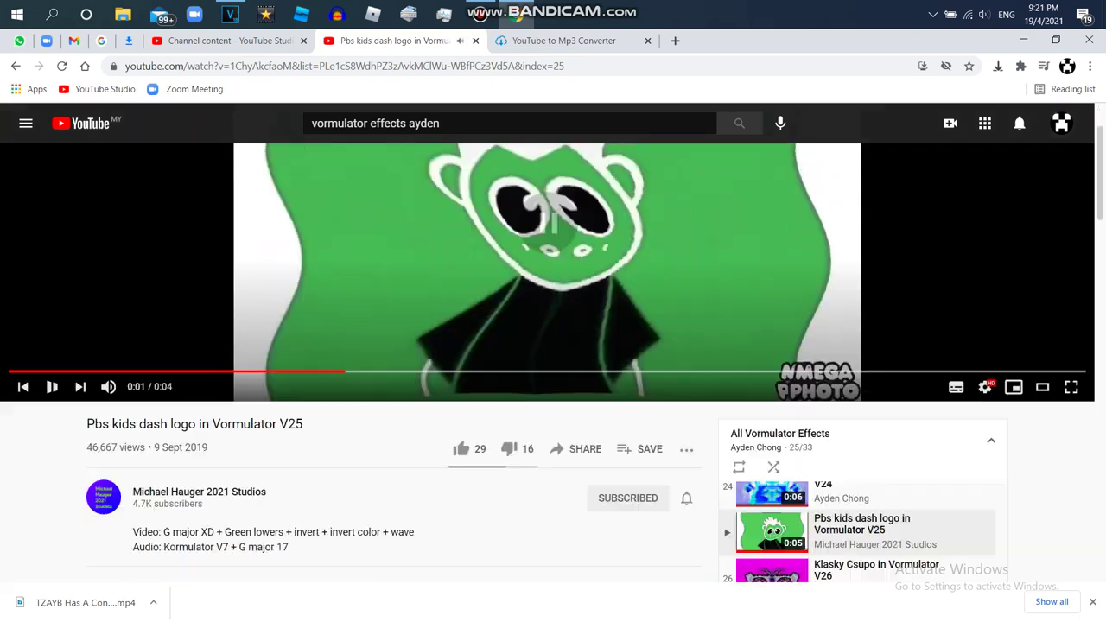
# Step: Open "klasky csupo in vormulator v31" from the All Vormulator Effects playlist, expand its description to read the effect recipe, and pause the video
pyautogui.scroll(-2, 548, 363)
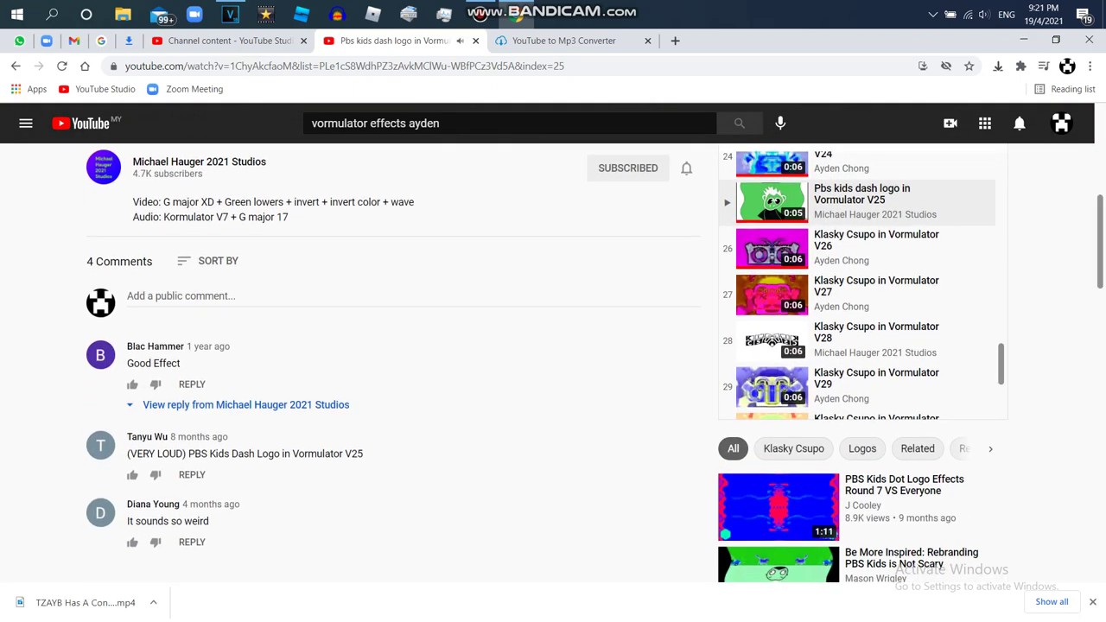
pyautogui.scroll(-2, 855, 285)
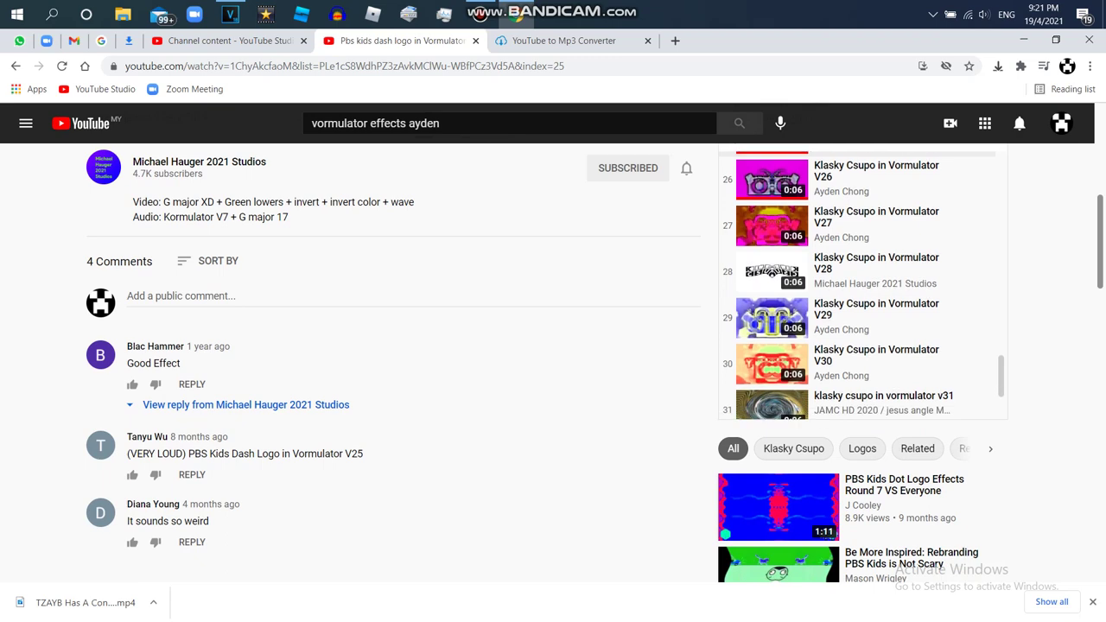
pyautogui.scroll(-1, 856, 285)
pyautogui.click(881, 294)
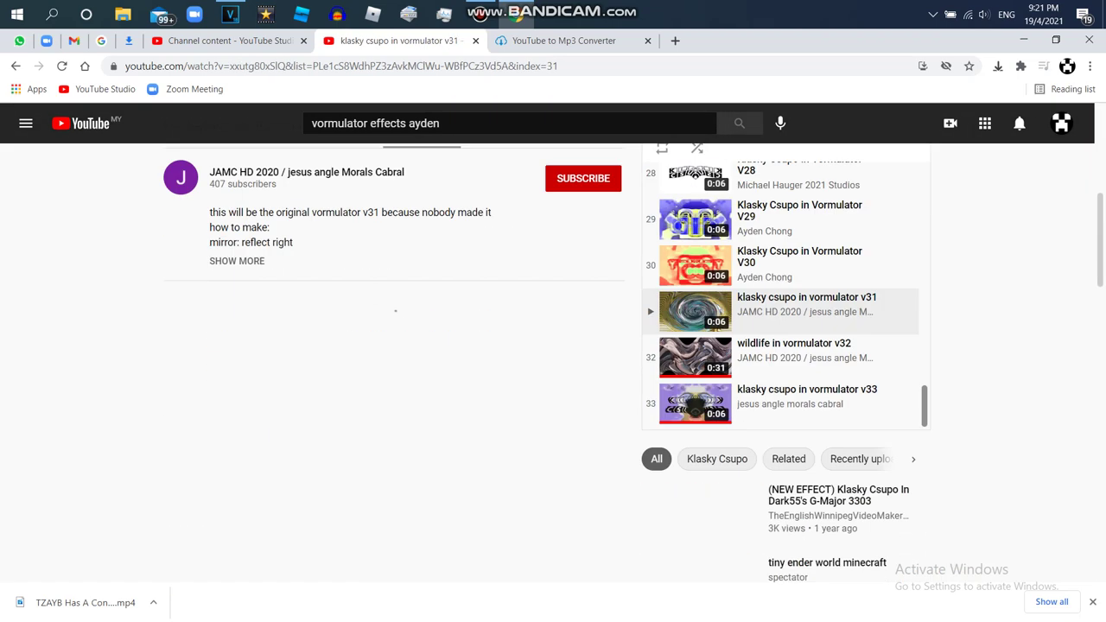
pyautogui.click(237, 315)
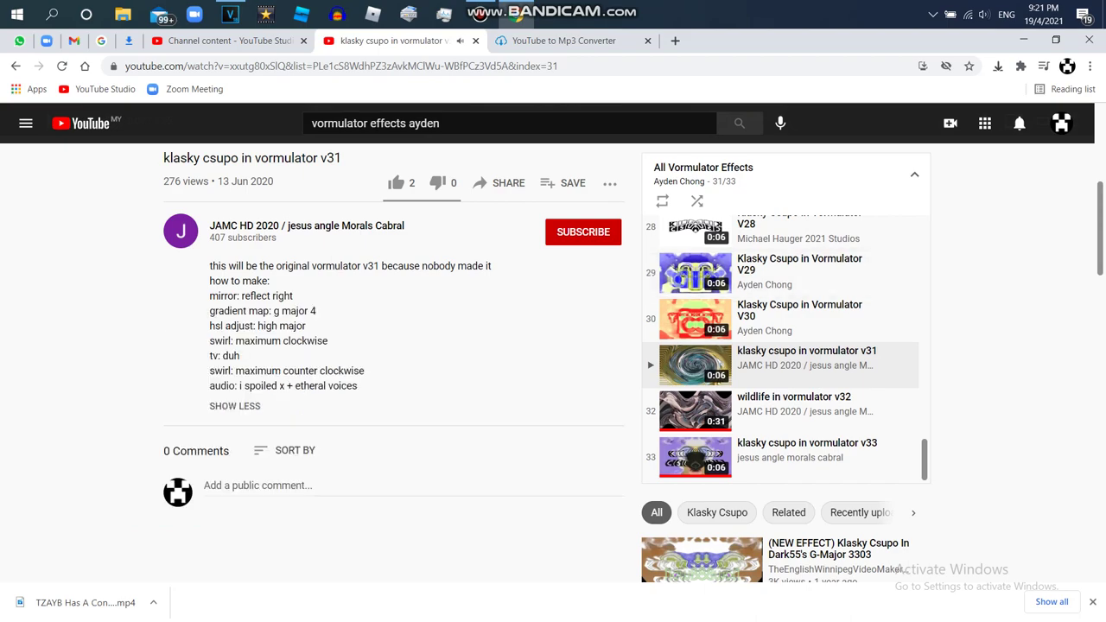
pyautogui.scroll(-5, 553, 363)
pyautogui.scroll(9, 553, 363)
pyautogui.press('k')
pyautogui.scroll(-3, 553, 363)
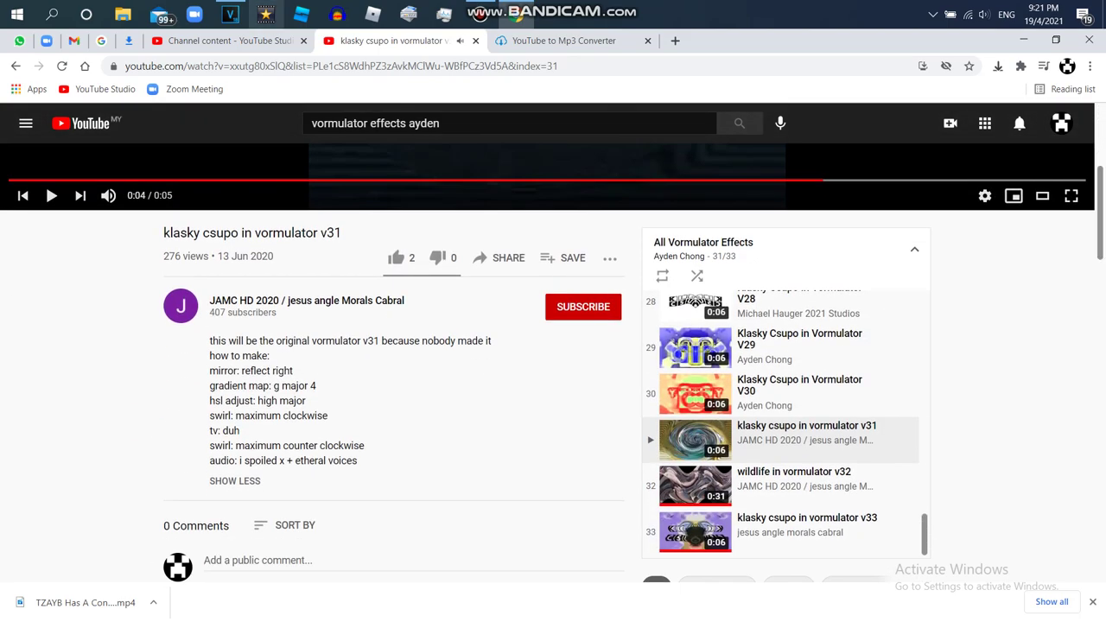
# Step: Preview "wildlife in vormulator v32" from the playlist, pause it, and switch back to VEGAS Pro
pyautogui.click(778, 479)
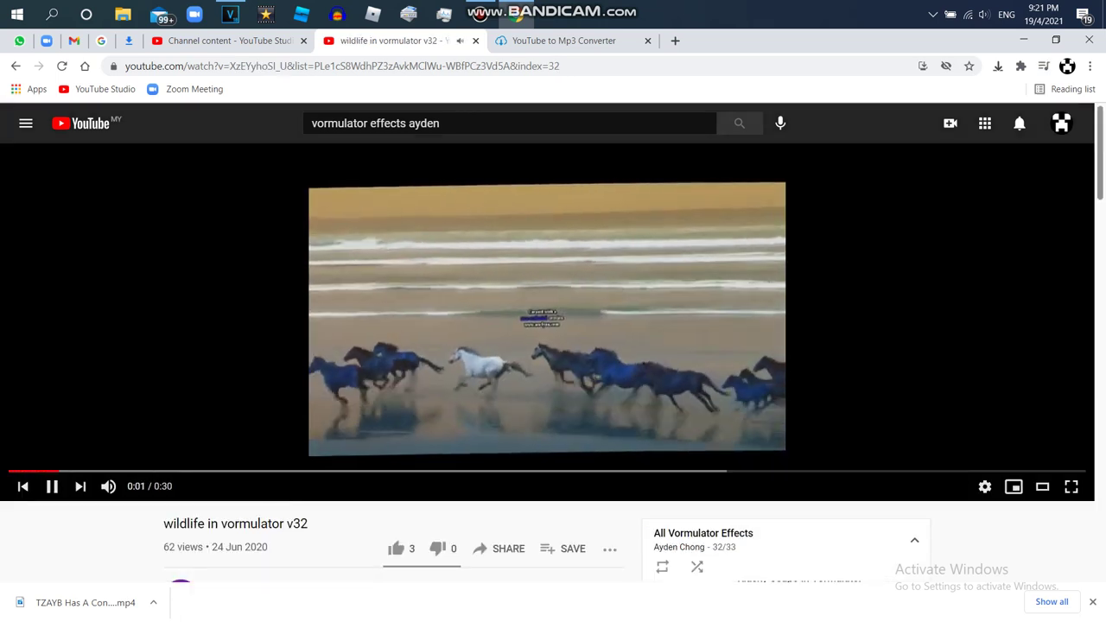
pyautogui.press('k')
pyautogui.hotkey('alt', 'Tab')
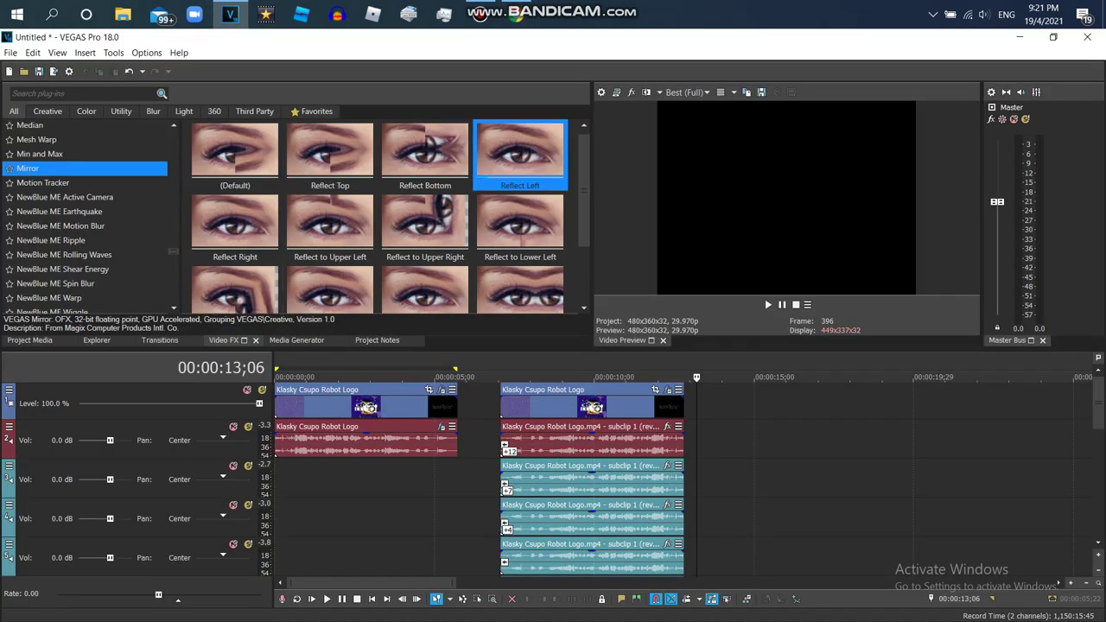
# Step: Add the reversed Klasky Csupo Robot Logo subclip just after the playhead as a third clip and turn off Reverse for it
pyautogui.click(31, 340)
pyautogui.moveTo(739, 402); pyautogui.dragTo(705, 402)
pyautogui.rightClick(767, 390)
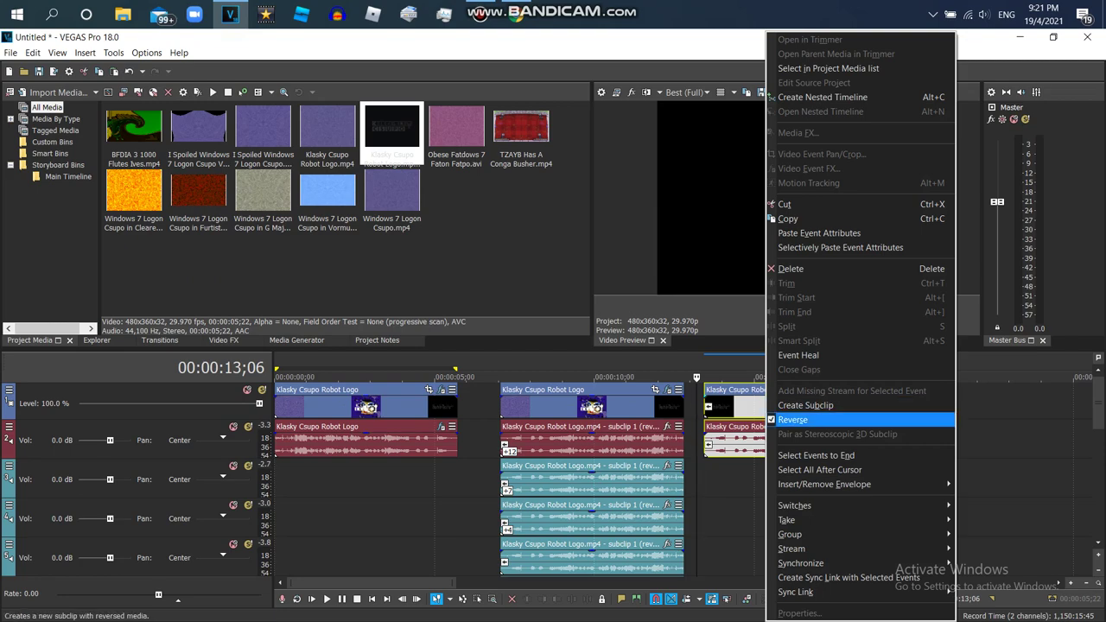
pyautogui.click(793, 420)
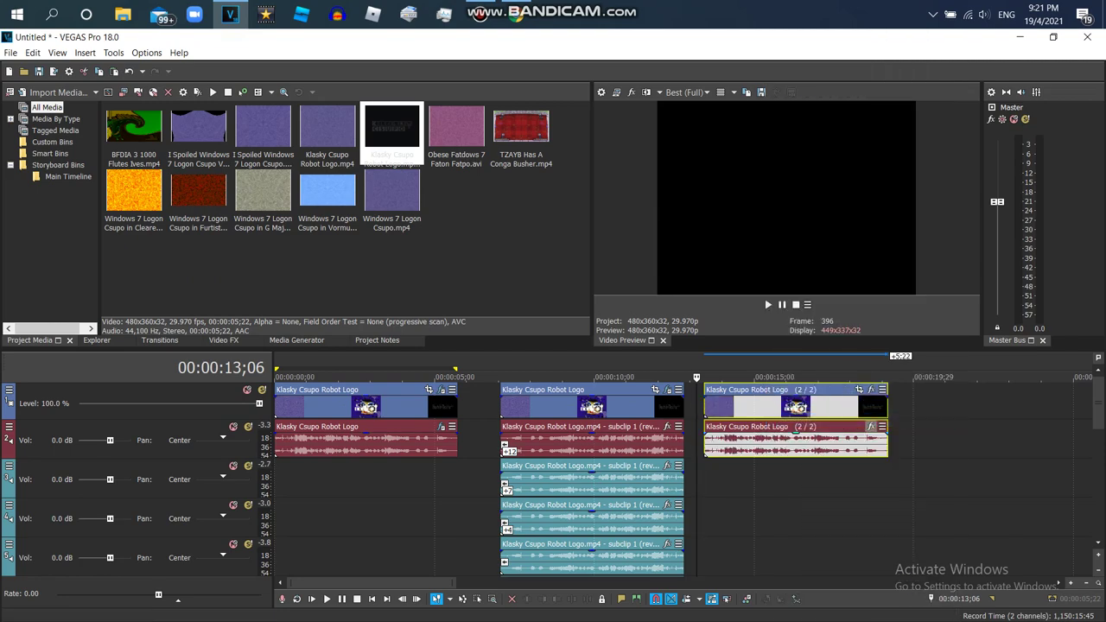
# Step: Add the audio plug-in named Effect to the third Robot Logo clip's audio event and close the plug-in window
pyautogui.doubleClick(303, 395)
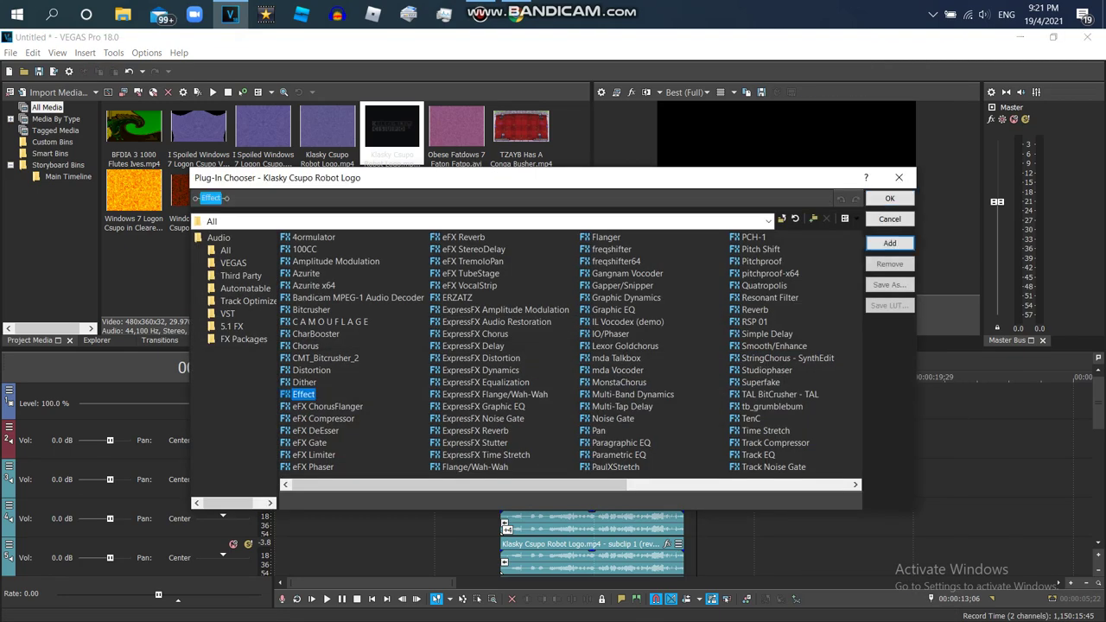
pyautogui.press('Return')
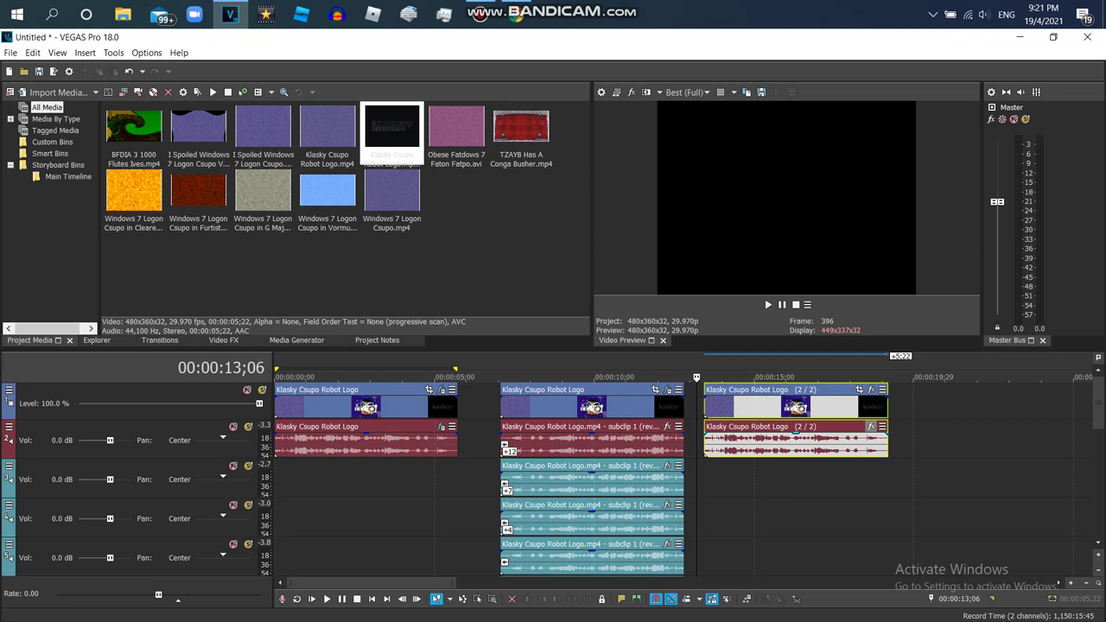
pyautogui.press('Escape')
# Step: Add the Wave effect with the Reset to None preset to the third Robot Logo video event
pyautogui.hotkey('alt', '8')
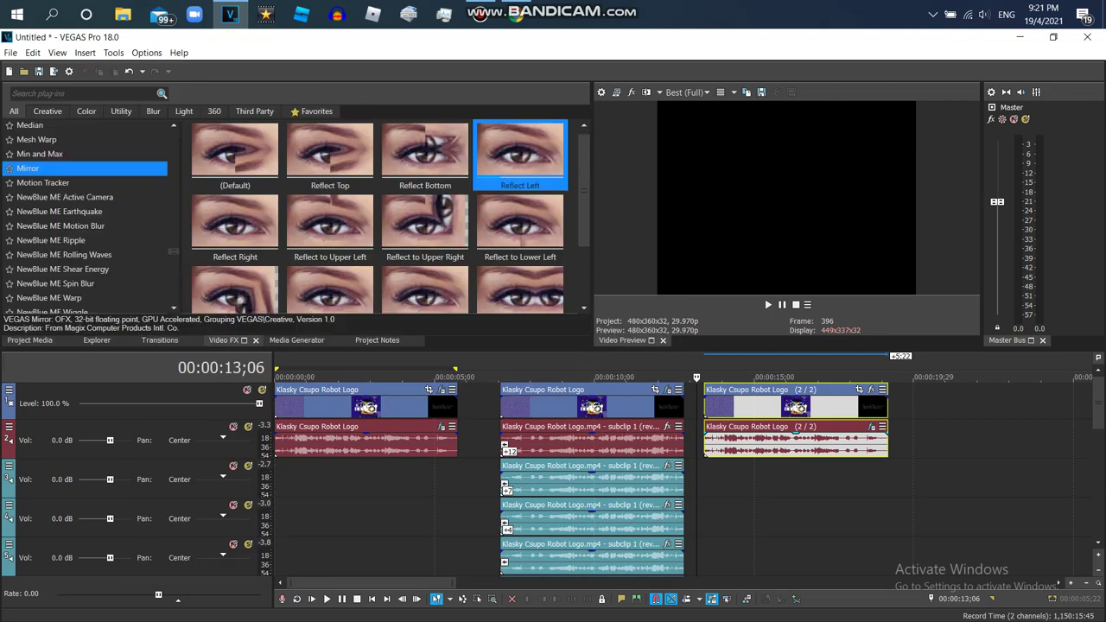
pyautogui.scroll(-10, 85, 216)
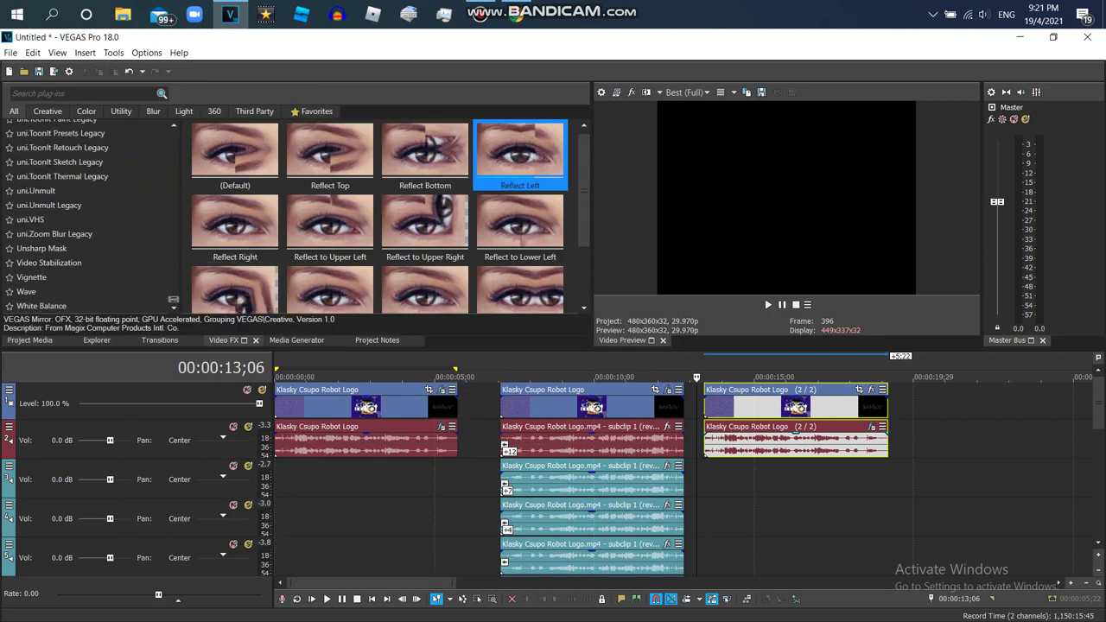
pyautogui.click(26, 291)
pyautogui.moveTo(234, 152); pyautogui.dragTo(592, 406)
pyautogui.moveTo(99, 366); pyautogui.dragTo(50, 41)
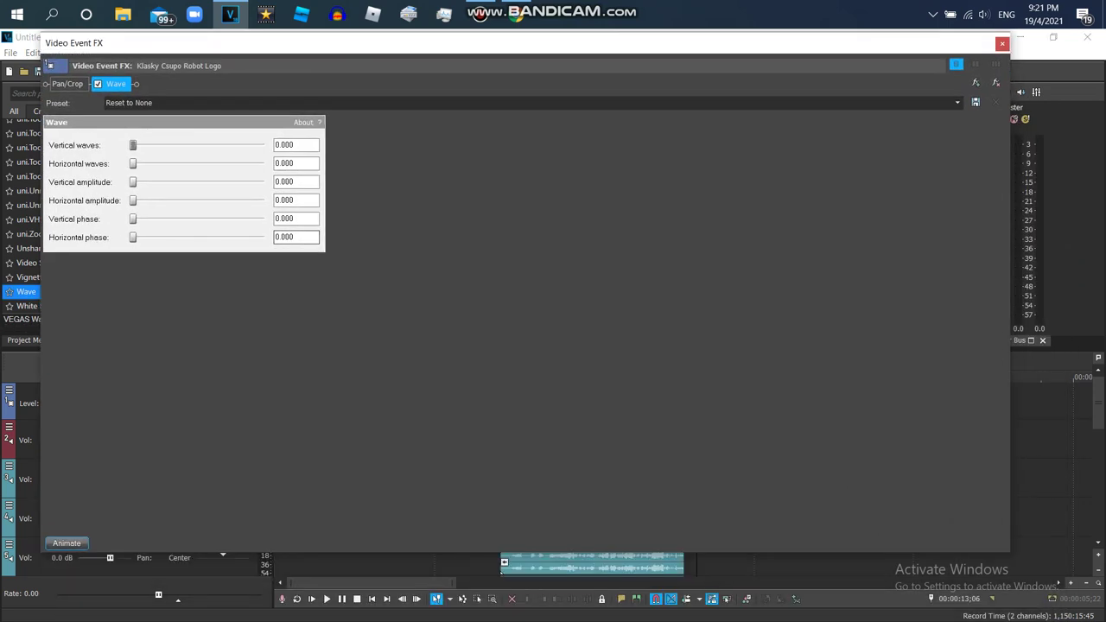
# Step: Animate the Wave effect by applying the Large preset at the end of the third video event, at 00:00:05;22
pyautogui.click(67, 544)
pyautogui.press('End')
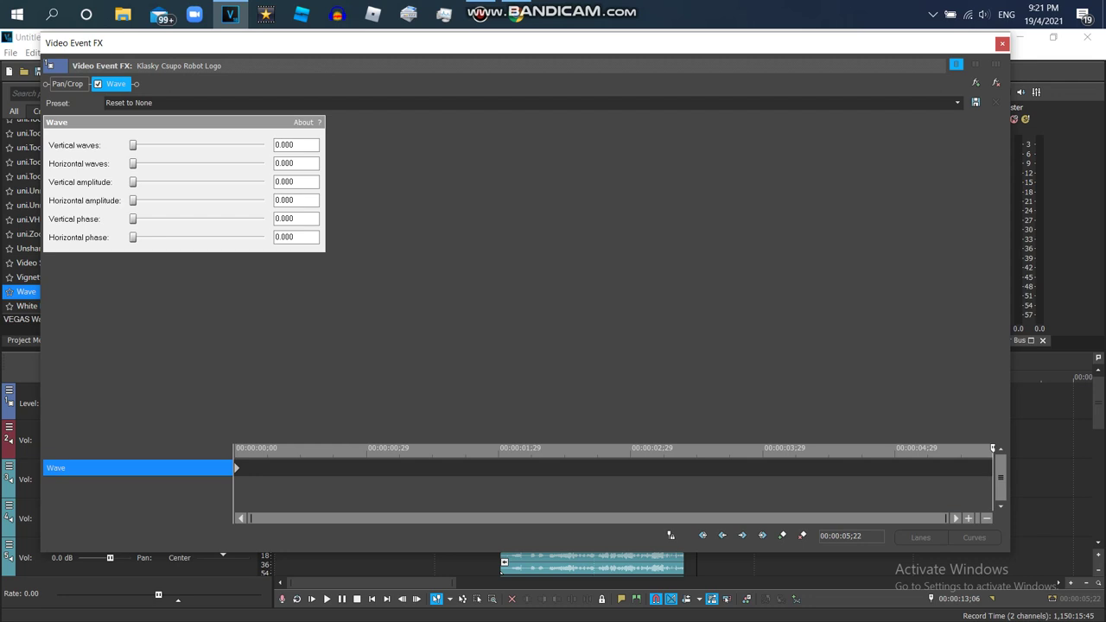
pyautogui.click(958, 103)
pyautogui.click(519, 123)
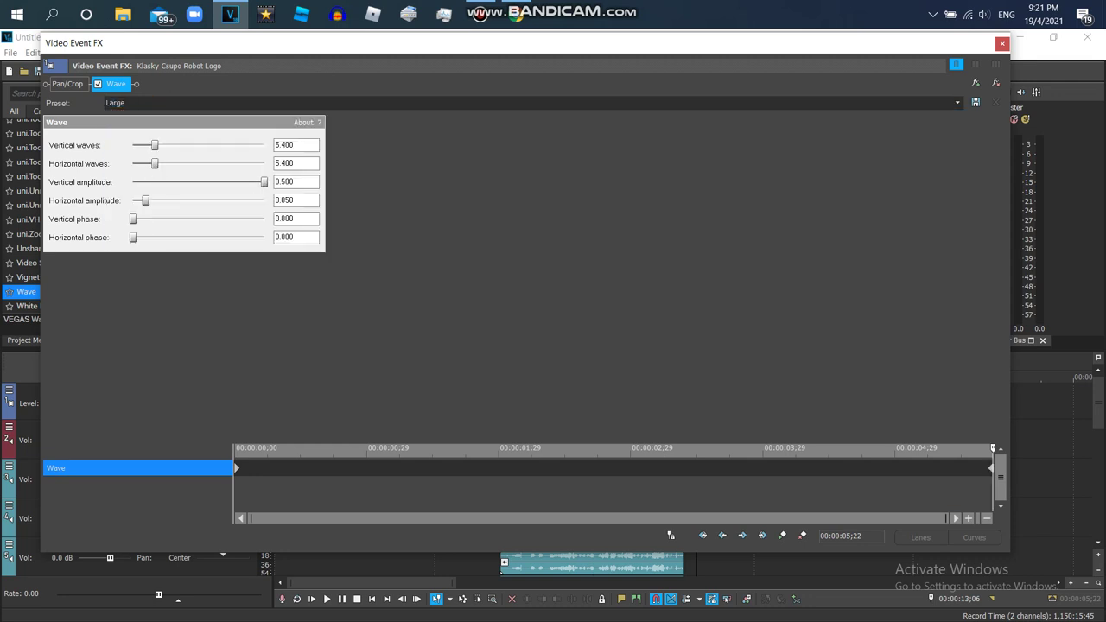
pyautogui.press('Escape')
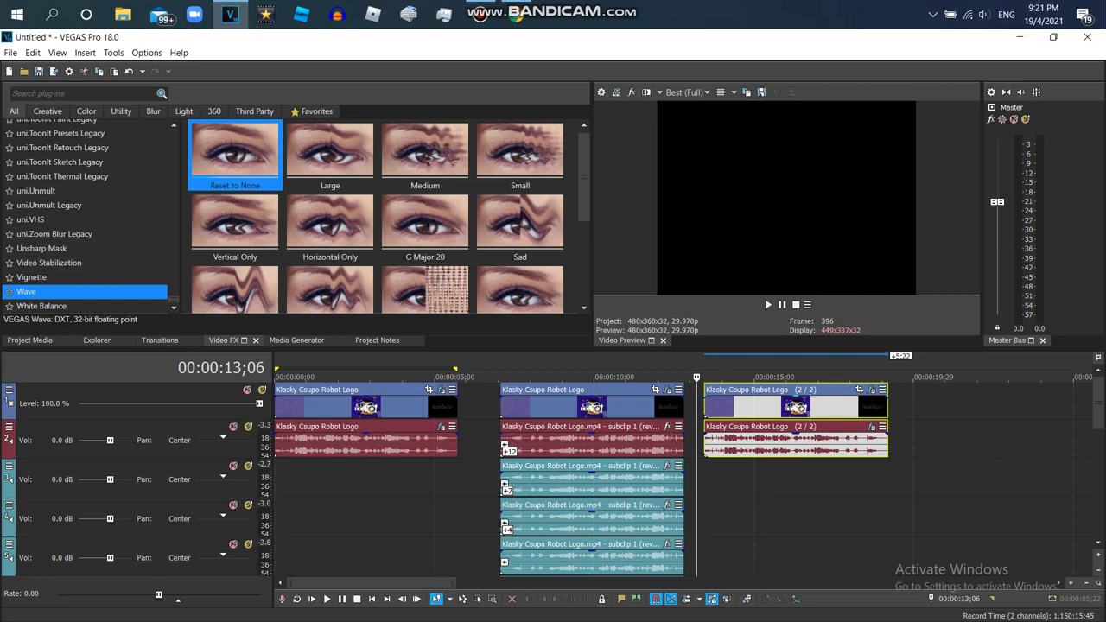
# Step: Add the Channel Blend effect with the RGBA -> BGRA preset to the third Robot Logo video event and play back the result
pyautogui.scroll(20, 90, 214)
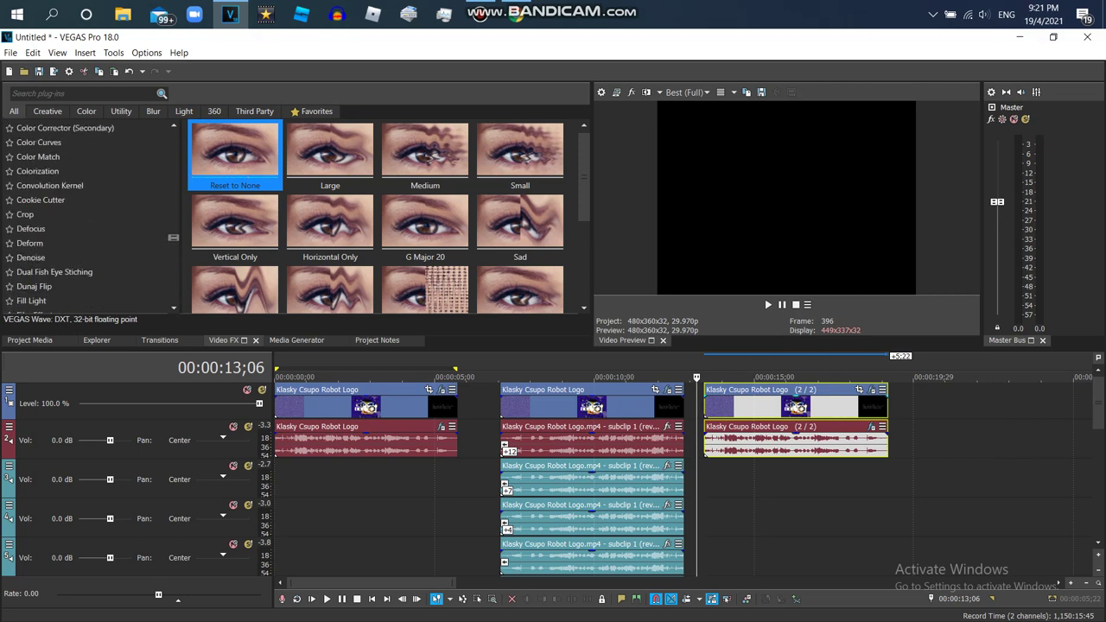
pyautogui.scroll(3, 90, 215)
pyautogui.click(42, 185)
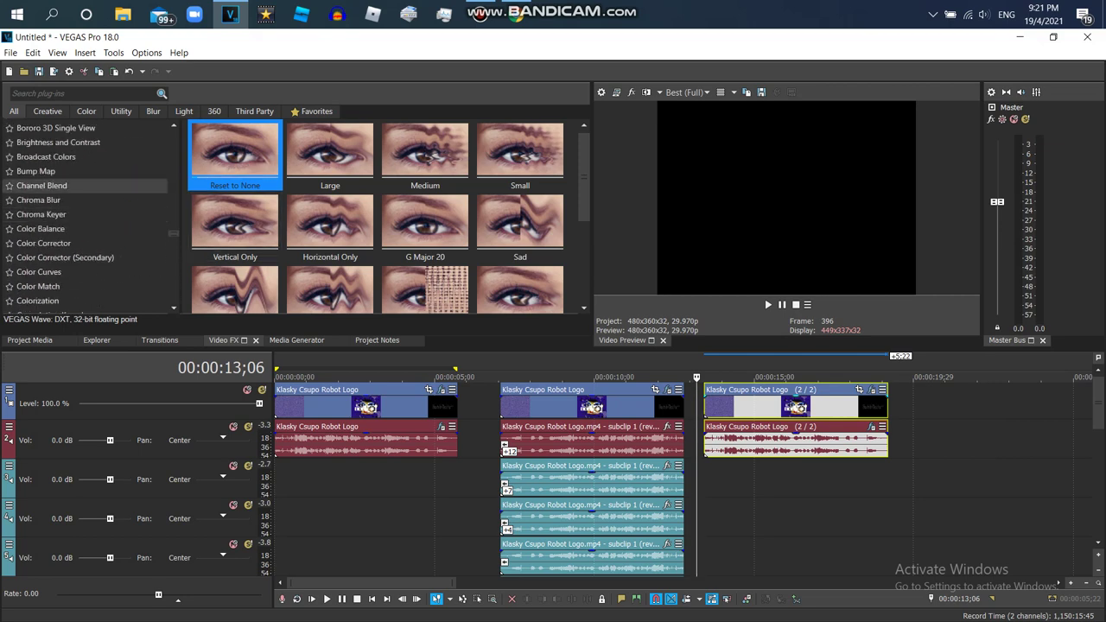
pyautogui.doubleClick(199, 273)
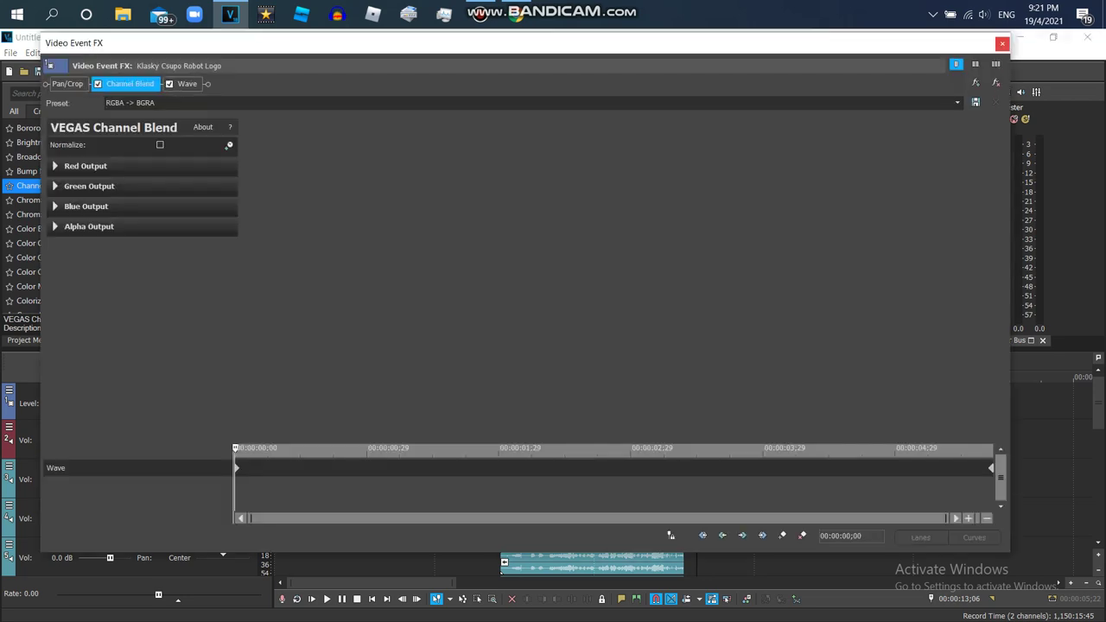
pyautogui.click(1003, 43)
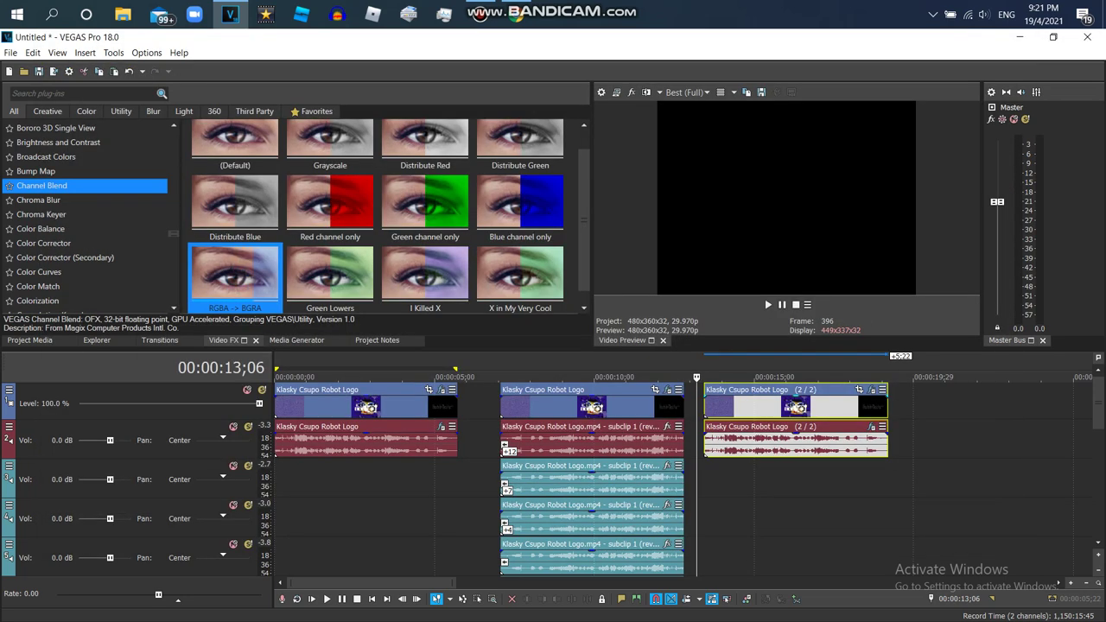
pyautogui.press('space')
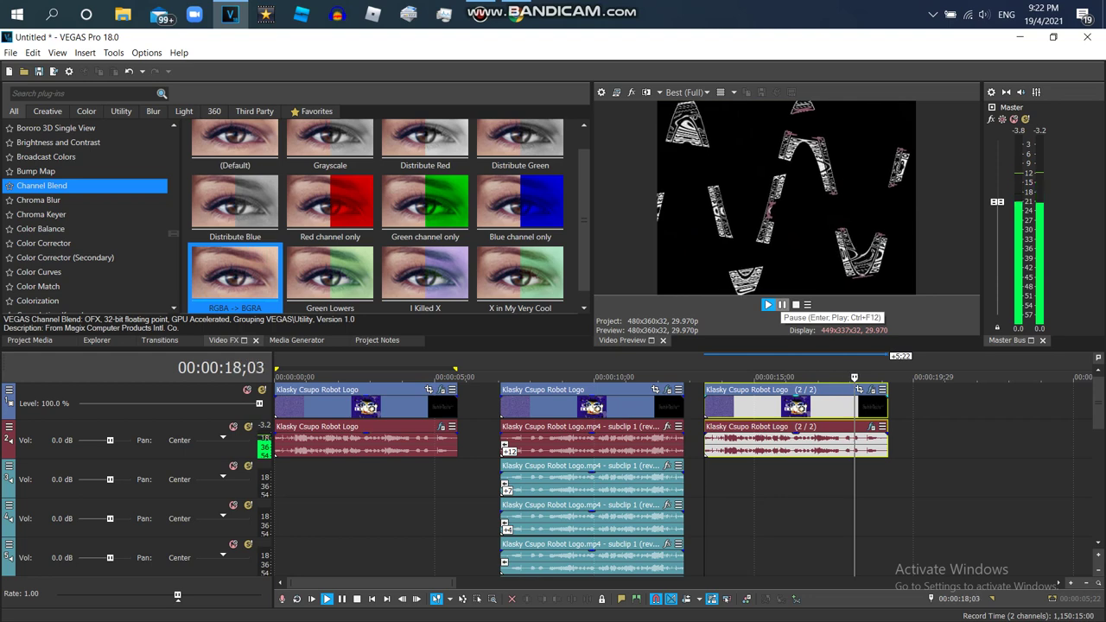
pyautogui.press('Return')
# Step: Save the third video event's Channel Blend and Wave chain as a Vormulator plug-in package and close the effect window
pyautogui.doubleClick(229, 297)
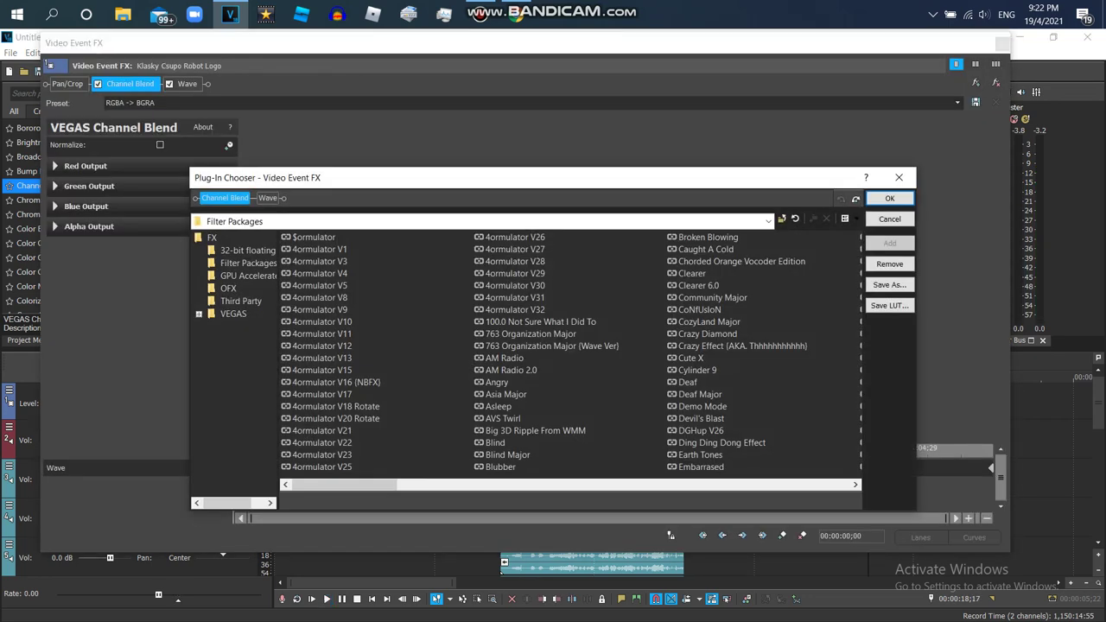
pyautogui.click(890, 284)
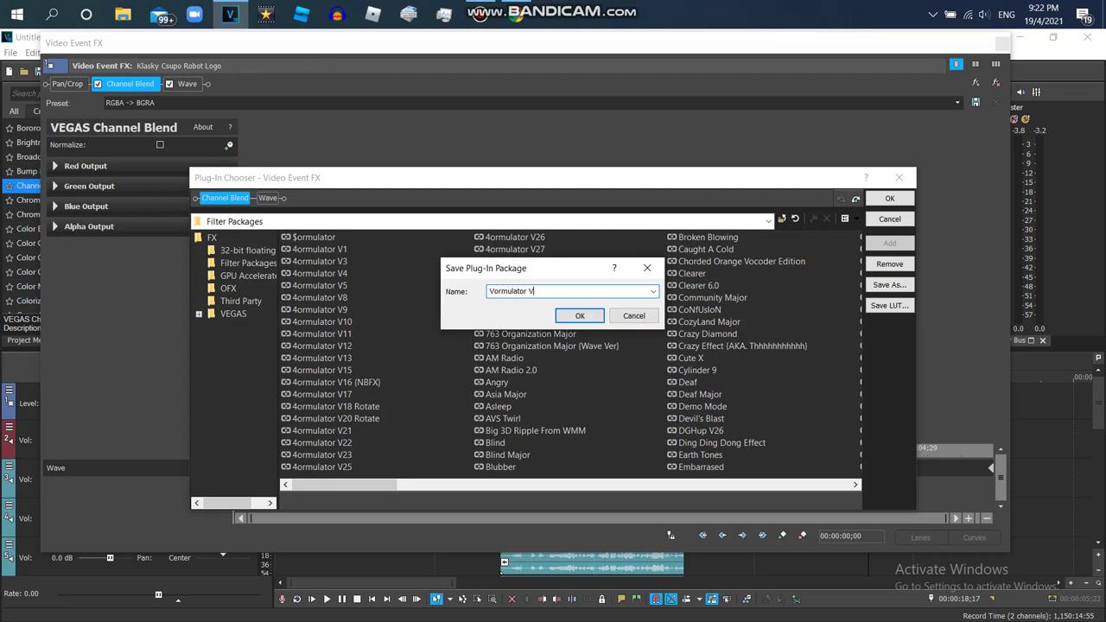
pyautogui.click(580, 316)
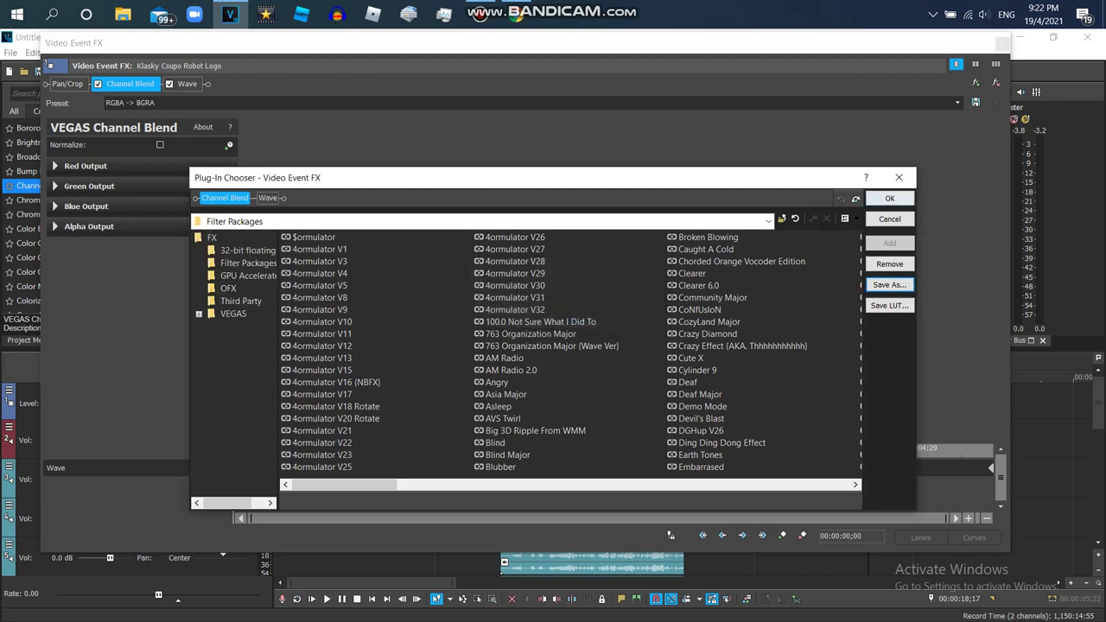
pyautogui.click(889, 198)
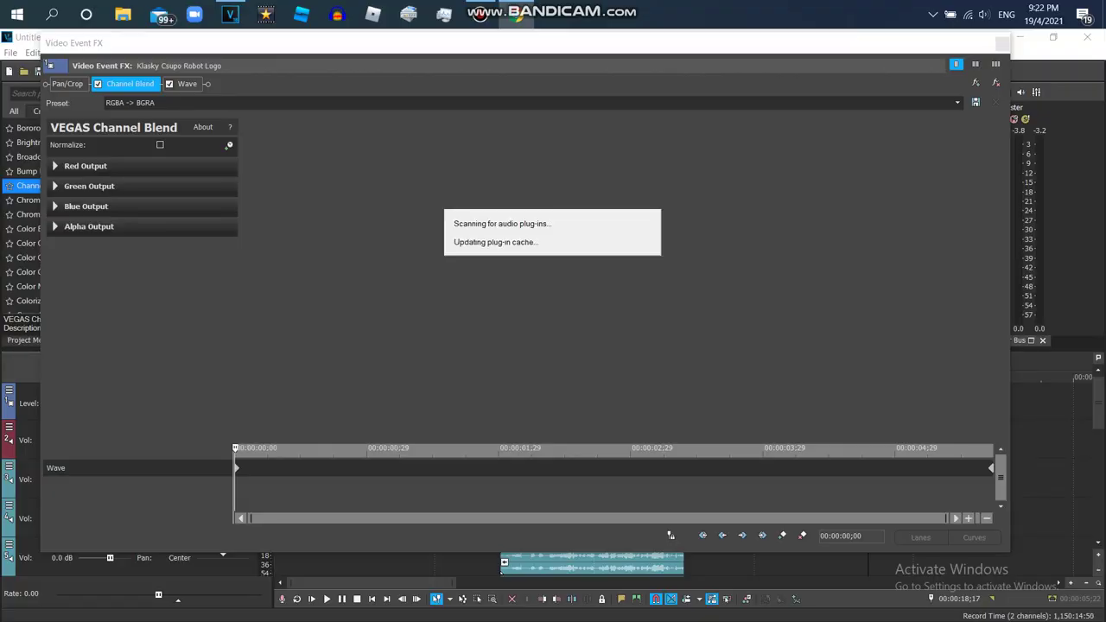
pyautogui.click(1003, 43)
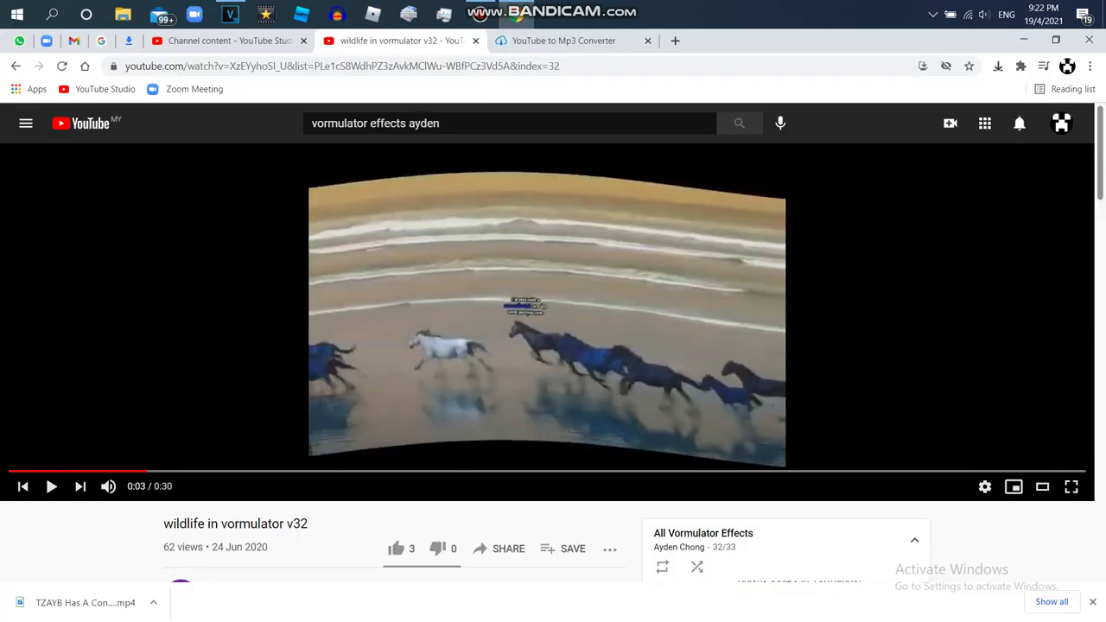
# Step: Play "klasky csupo in vormulator v33" from the All Vormulator Effects playlist on YouTube and return to VEGAS Pro
pyautogui.scroll(-5, 778, 415)
pyautogui.click(804, 454)
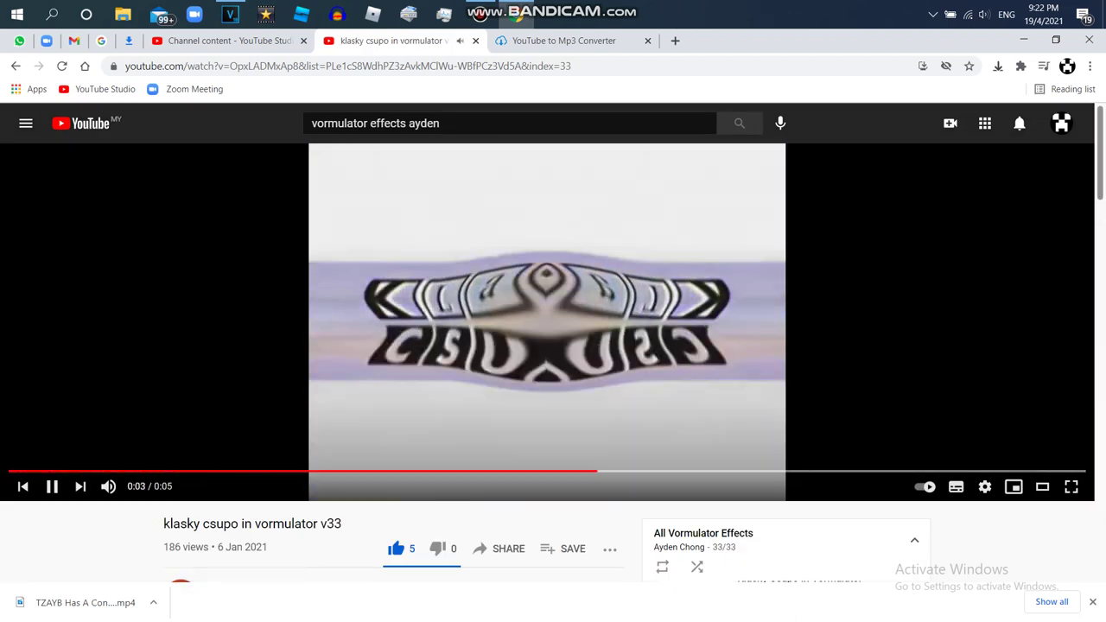
pyautogui.click(229, 14)
# Step: Add Klasky Csupo Robot Logo.mp4 to the timeline after the third clip, at about 20 seconds, and select its audio event
pyautogui.hotkey('alt', '1')
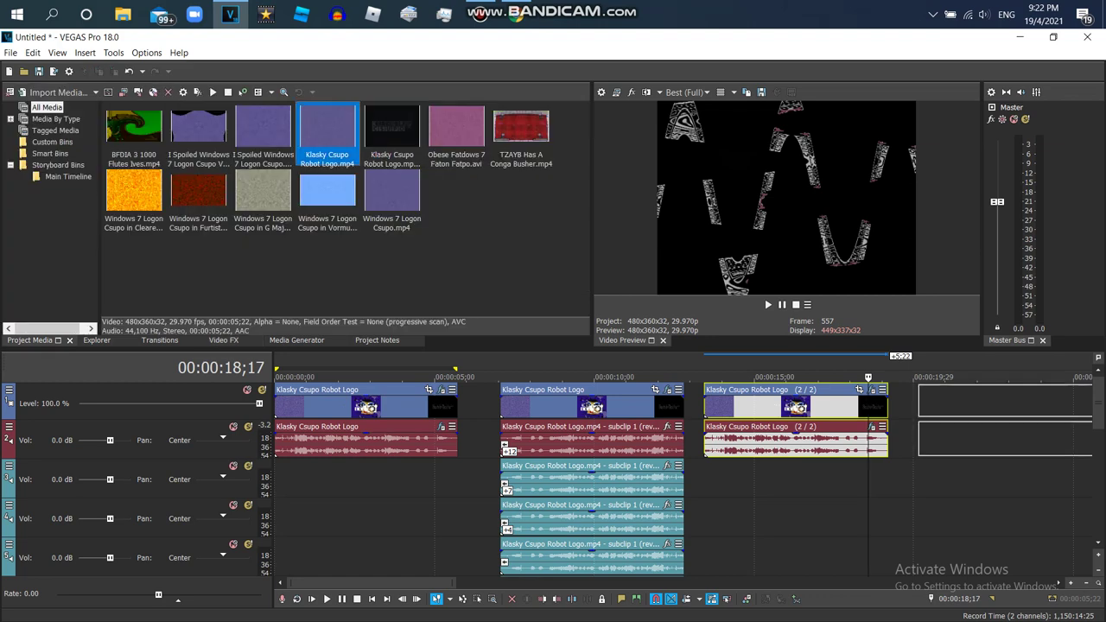
pyautogui.moveTo(943, 433); pyautogui.dragTo(942, 433)
pyautogui.click(945, 437)
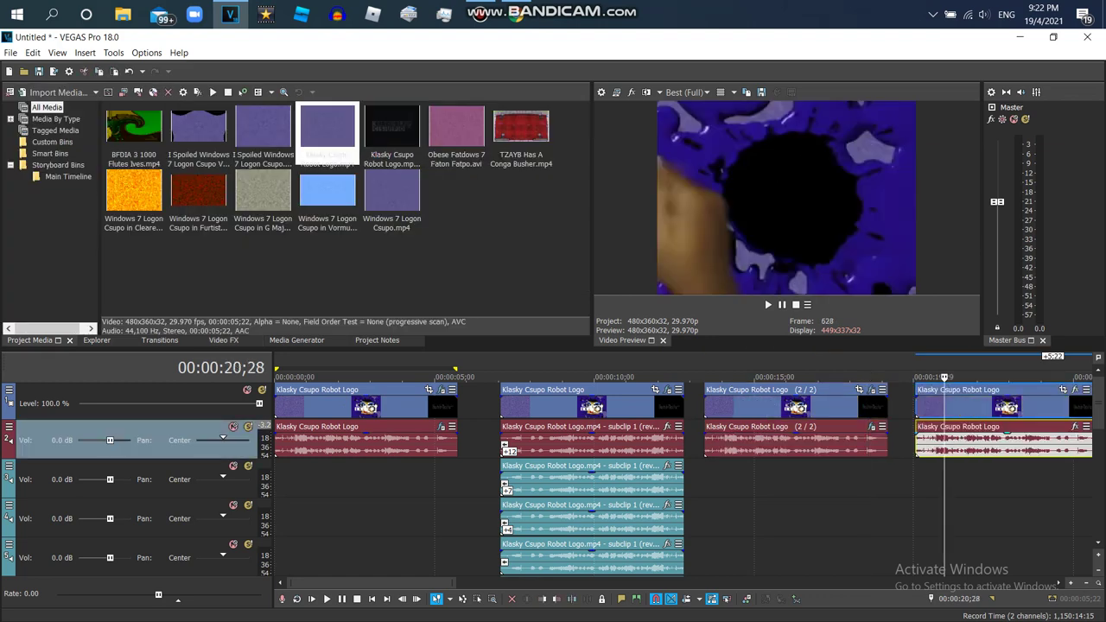
pyautogui.moveTo(372, 584); pyautogui.dragTo(445, 584)
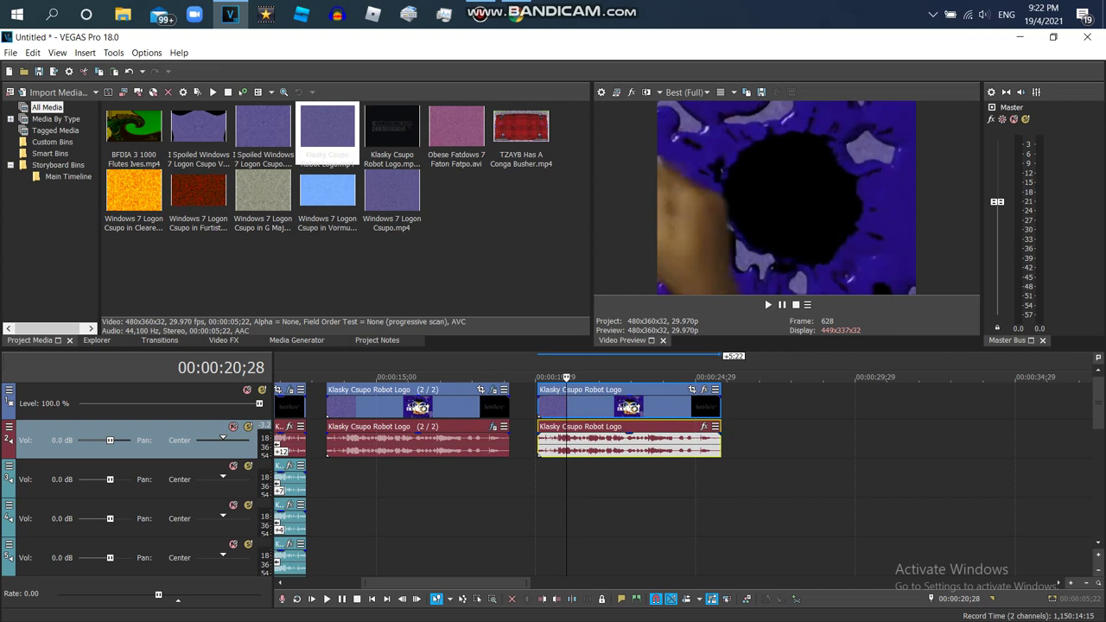
# Step: Remove the fourth Robot Logo clip's audio event from the timeline, keeping only its video event
pyautogui.rightClick(756, 436)
pyautogui.click(782, 305)
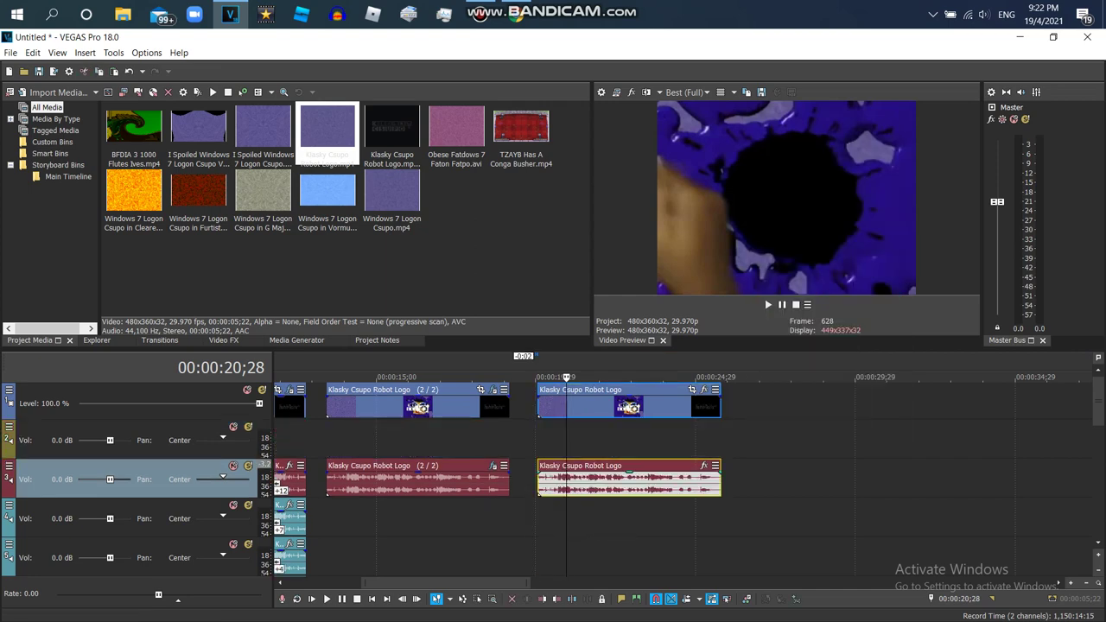
pyautogui.rightClick(515, 439)
pyautogui.click(562, 342)
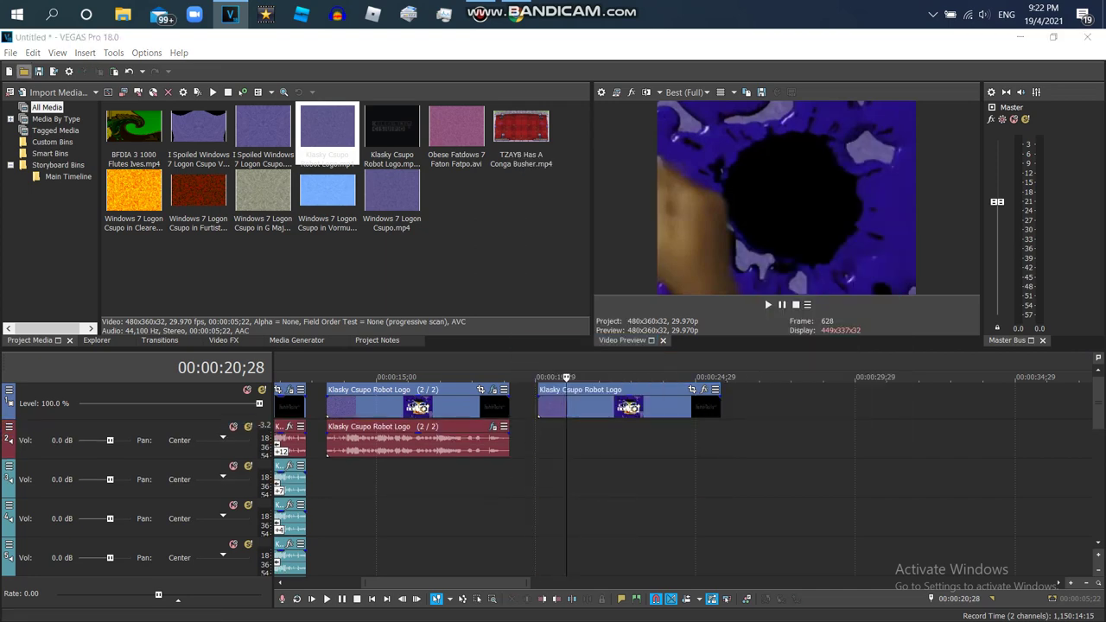
pyautogui.click(23, 71)
pyautogui.scroll(3, 57, 194)
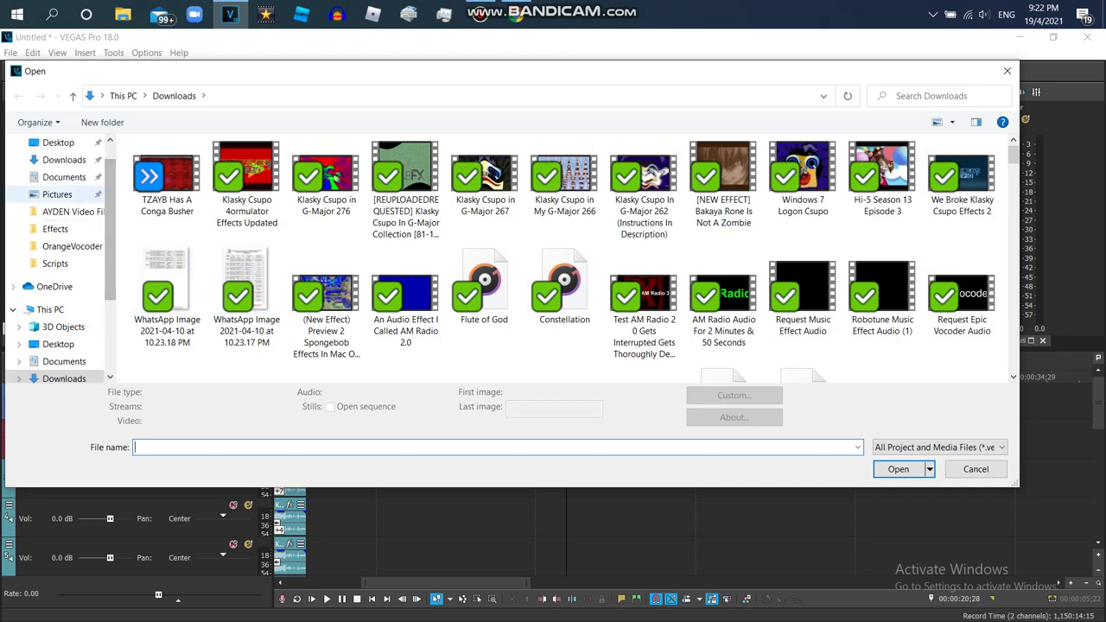
pyautogui.click(74, 212)
pyautogui.write('Klask')
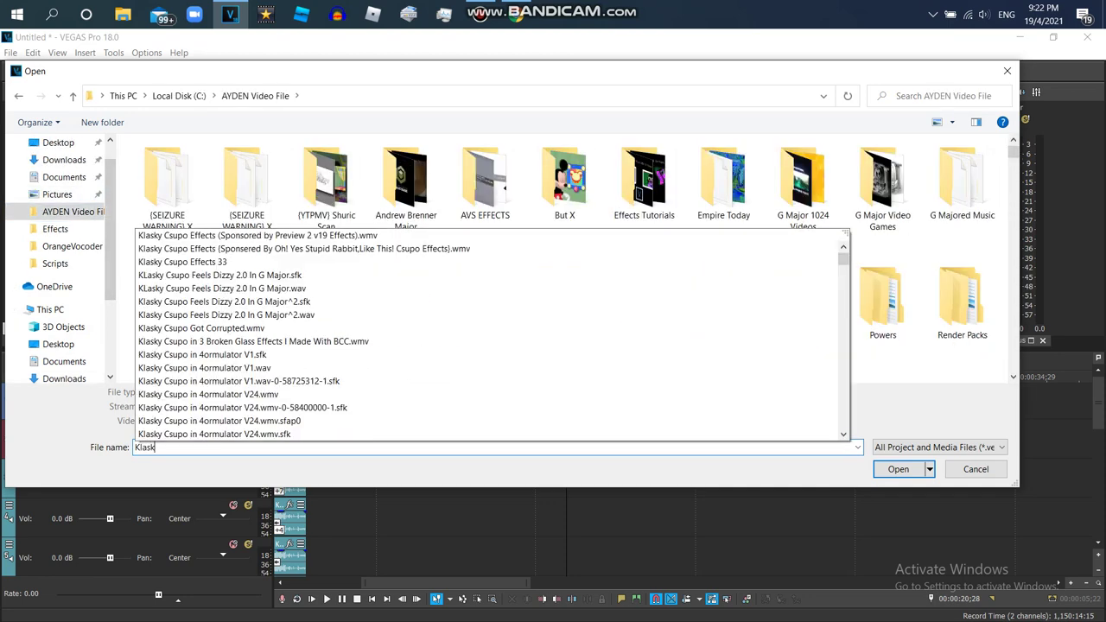
pyautogui.write('y CSupo in cho')
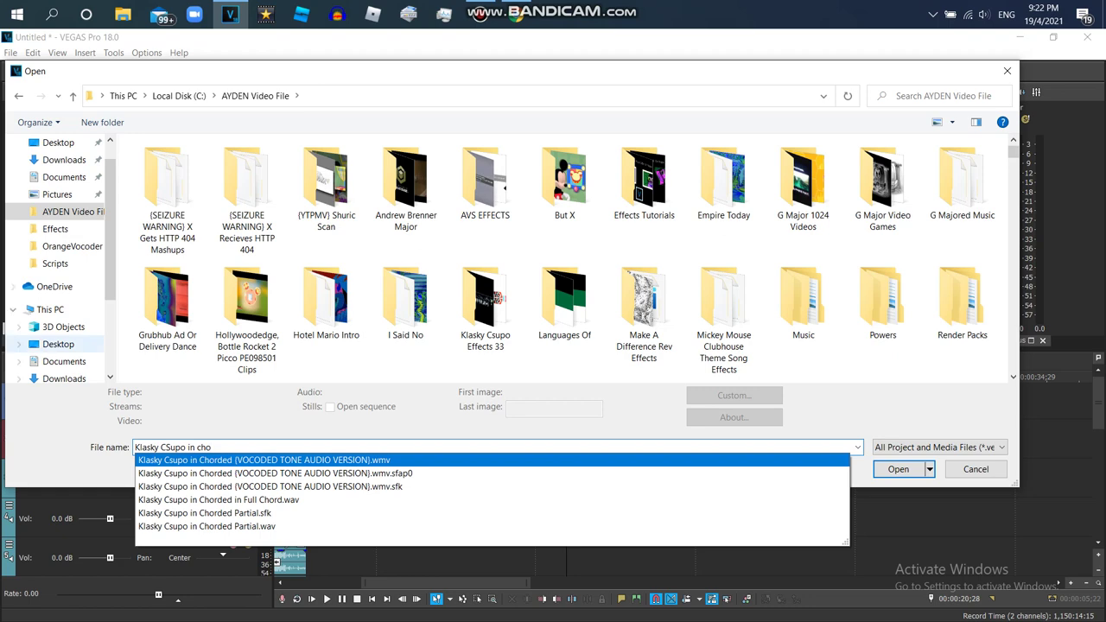
pyautogui.click(64, 362)
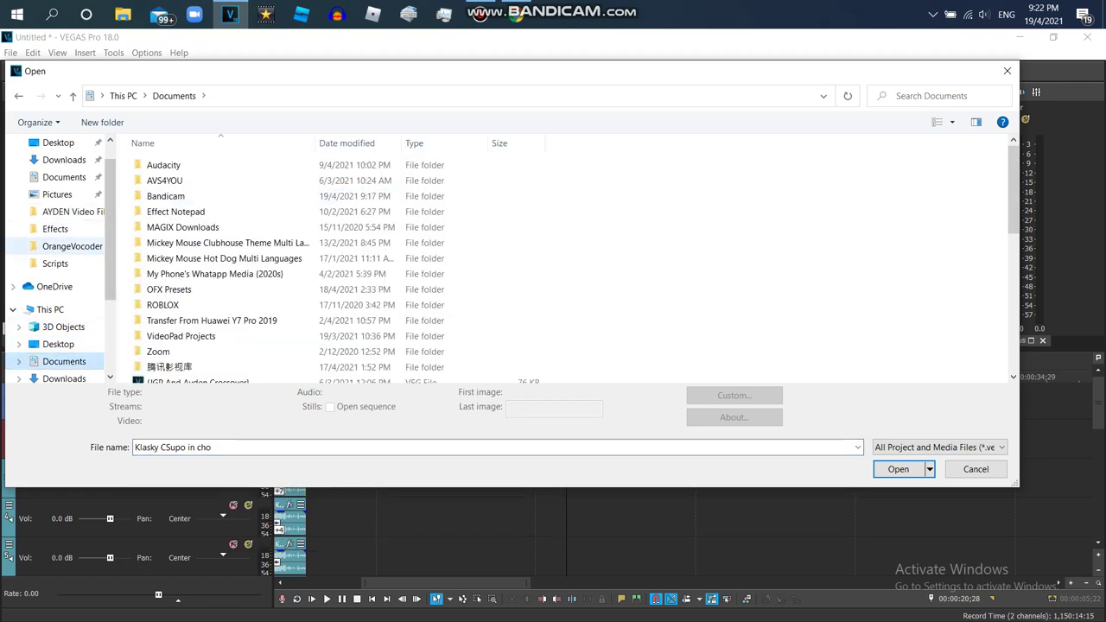
pyautogui.press('Escape')
# Step: Add Klasky Csupo Robot Logo.mp4 after the fourth clip, at about 26 seconds, and remove its video event, keeping only the audio
pyautogui.moveTo(327, 129); pyautogui.dragTo(757, 402)
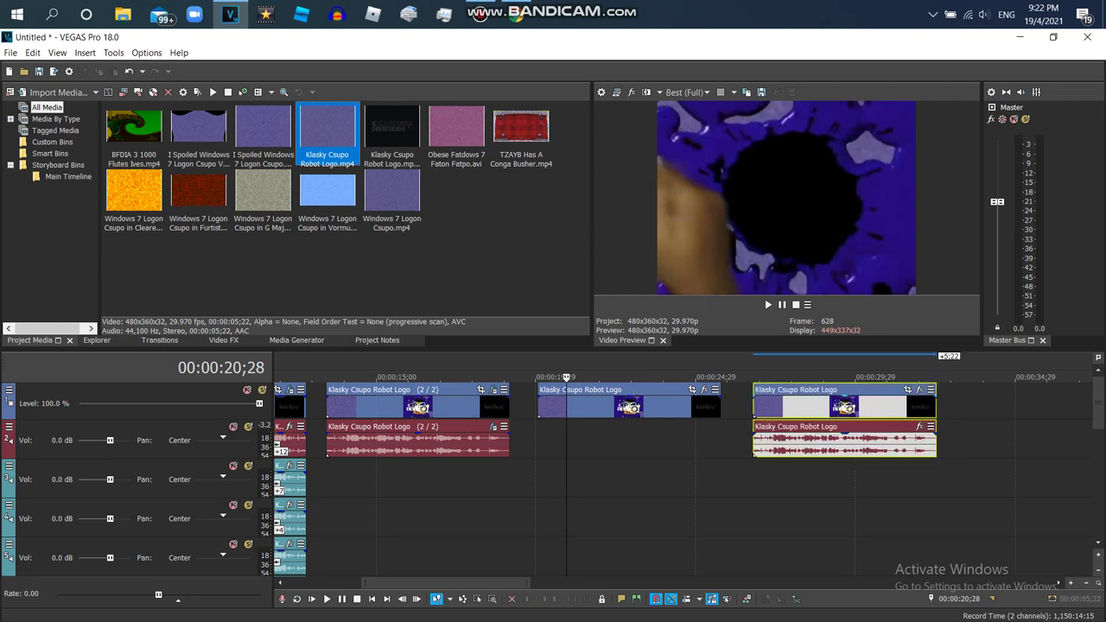
pyautogui.rightClick(742, 406)
pyautogui.click(790, 255)
pyautogui.moveTo(821, 440); pyautogui.dragTo(809, 404)
pyautogui.rightClick(720, 395)
pyautogui.click(778, 273)
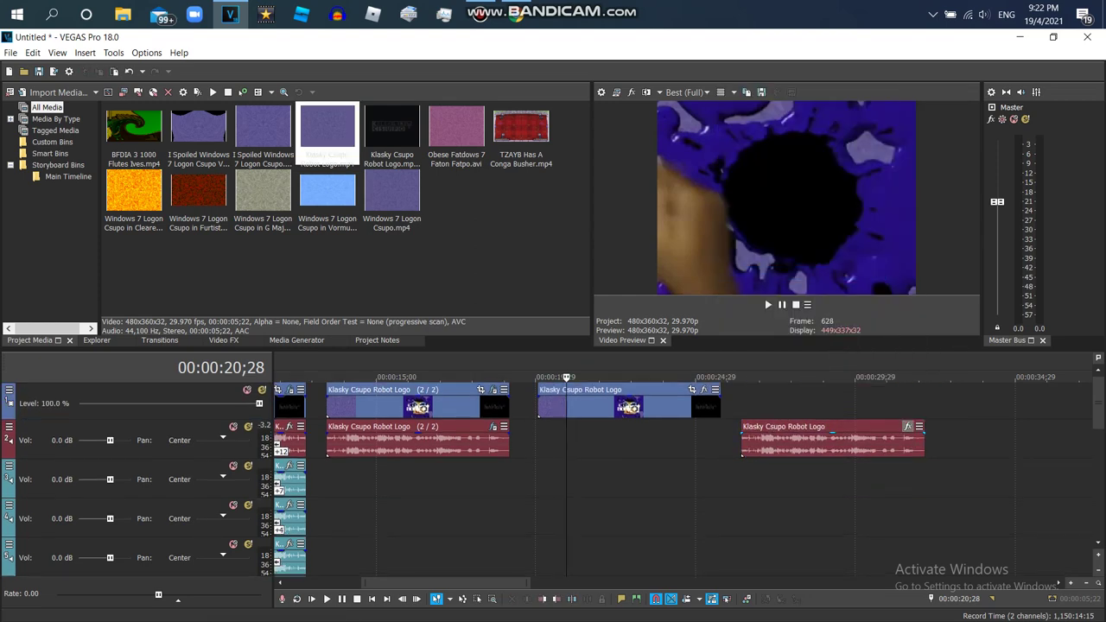
# Step: Add IL Vocodex (demo) and Pitch Shift to the new audio event, shifting pitch by 3 semitones in A19. Drums (tiny echo) mode
pyautogui.click(907, 426)
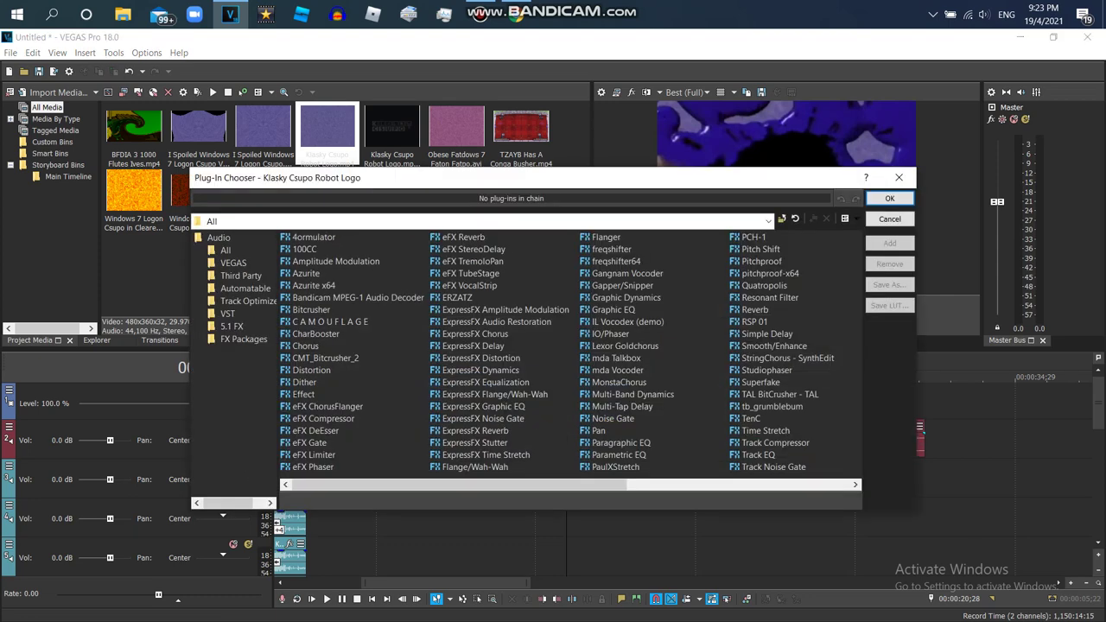
pyautogui.click(890, 243)
pyautogui.click(760, 249)
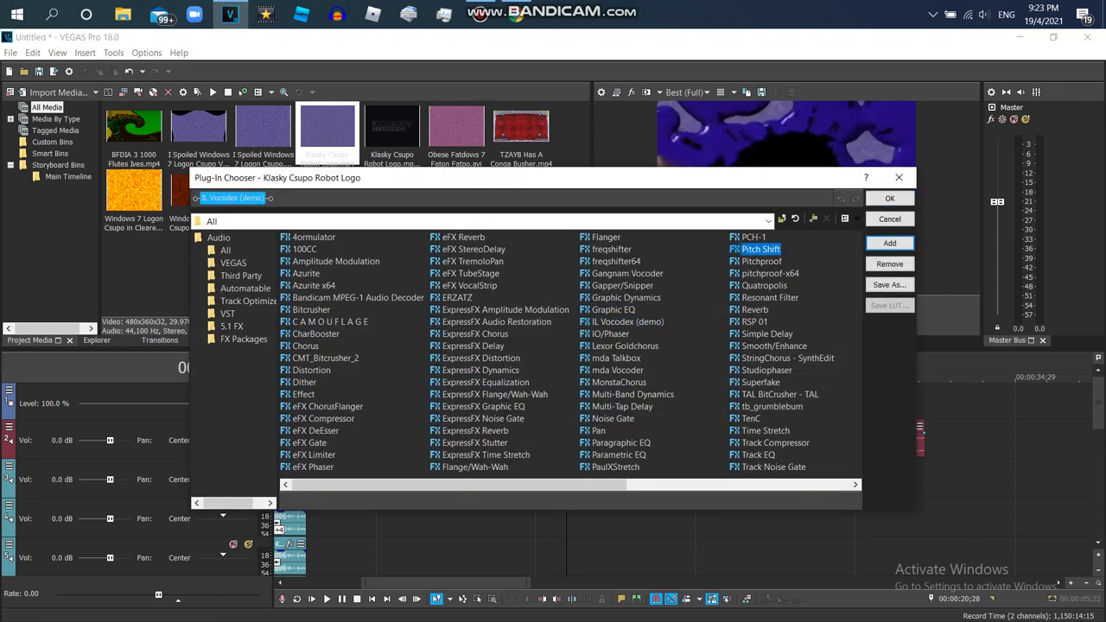
pyautogui.press('Return')
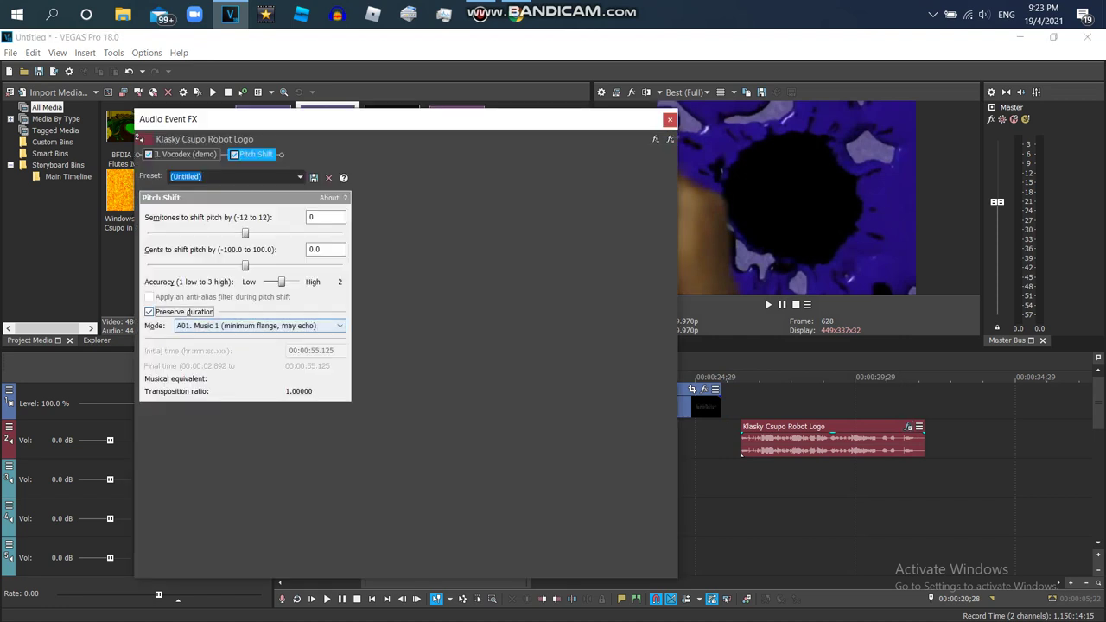
pyautogui.click(259, 326)
pyautogui.click(216, 501)
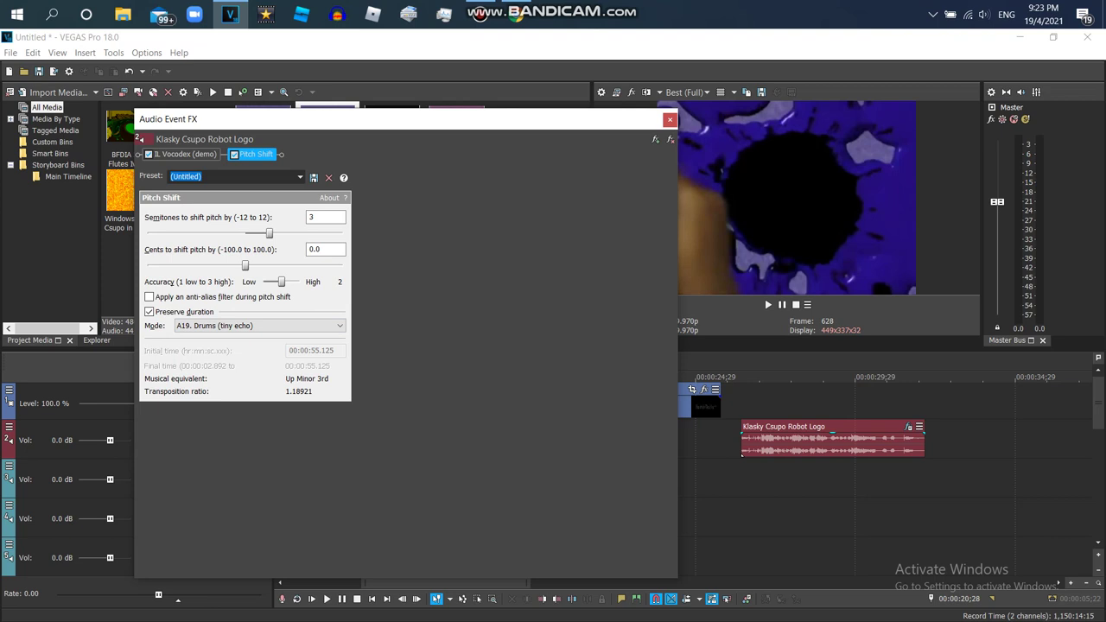
# Step: Apply the Chord preset to the event's IL Vocodex and move the audio event directly below the fourth video event
pyautogui.click(184, 154)
pyautogui.click(303, 193)
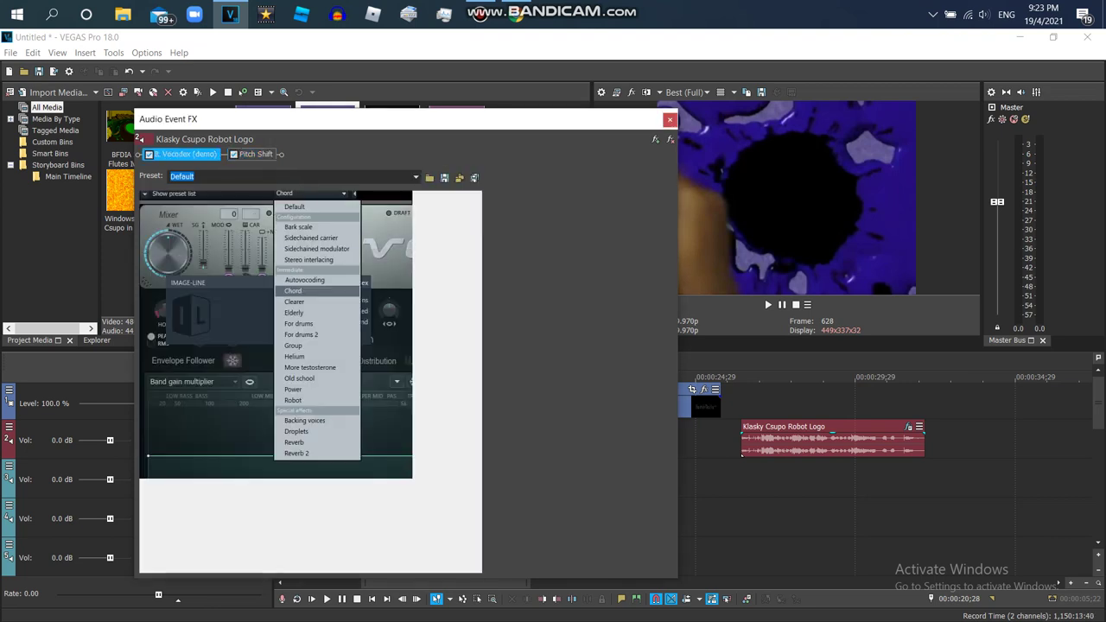
pyautogui.click(293, 290)
pyautogui.click(670, 119)
pyautogui.moveTo(830, 436); pyautogui.dragTo(627, 436)
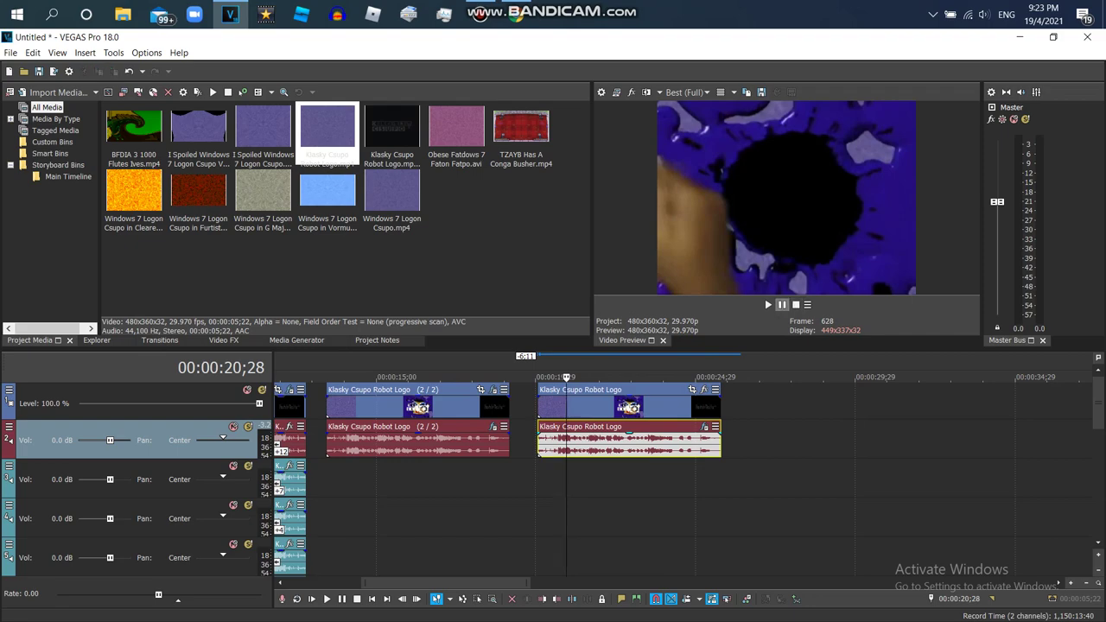
# Step: Replay "klasky csupo in vormulator v33" on YouTube from its start and return to VEGAS Pro
pyautogui.click(517, 14)
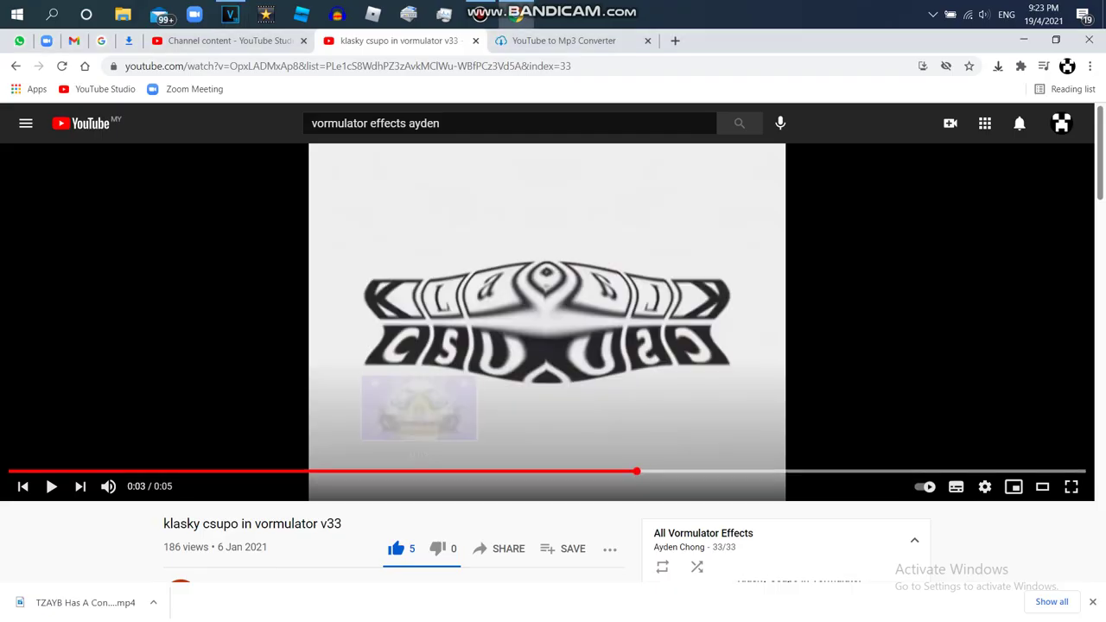
pyautogui.click(12, 472)
pyautogui.click(51, 486)
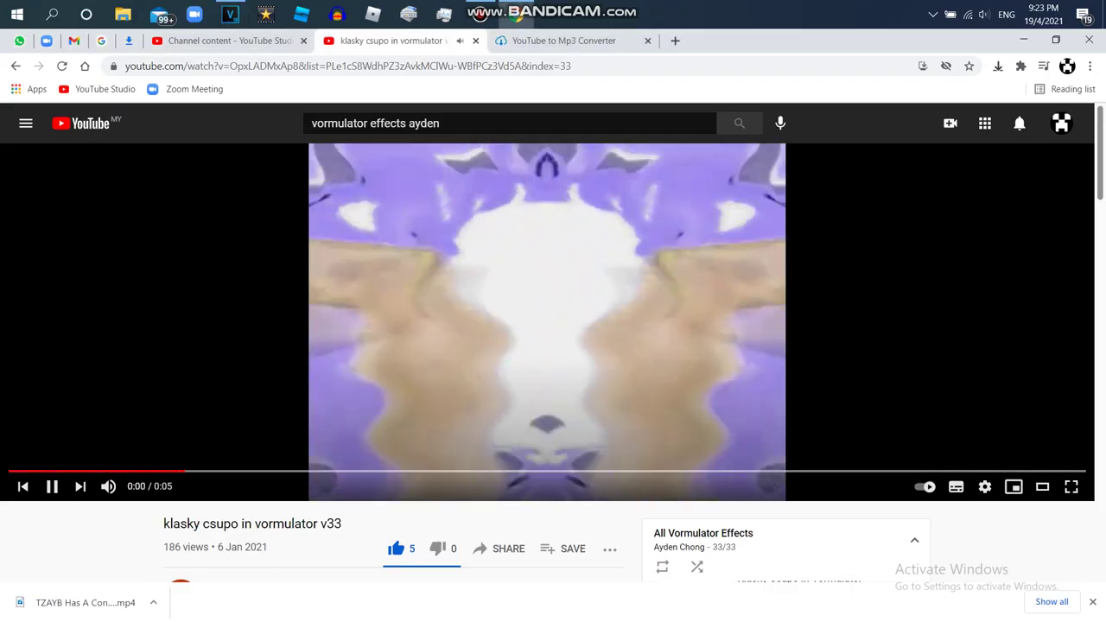
pyautogui.click(229, 14)
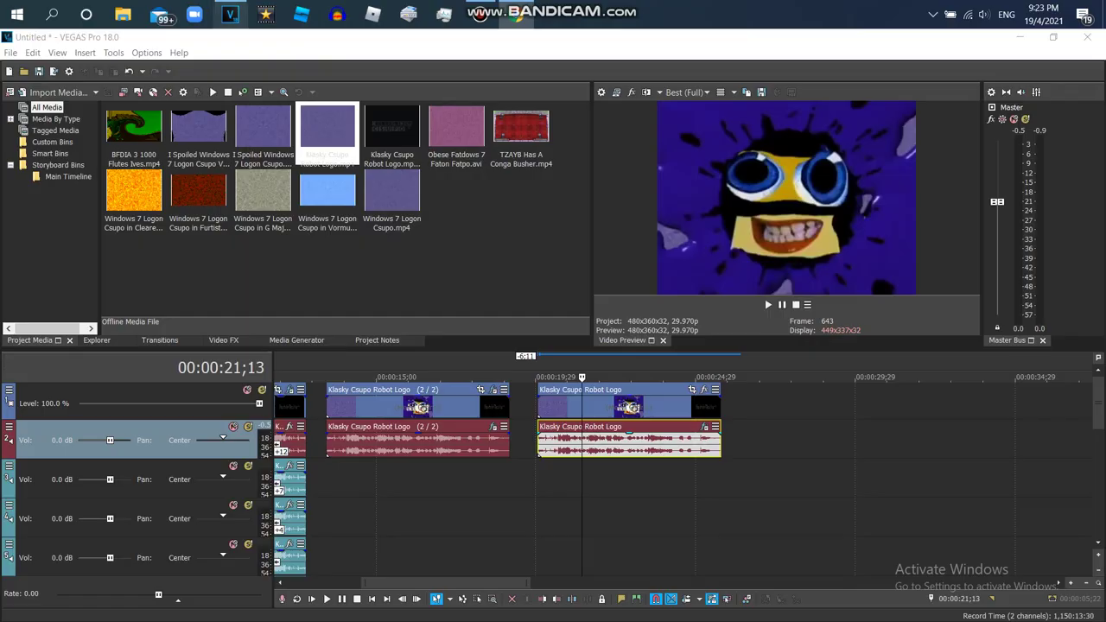
# Step: Copy the fourth clip's audio event onto track 3, aligned with the start of the original event
pyautogui.rightClick(584, 406)
pyautogui.click(605, 248)
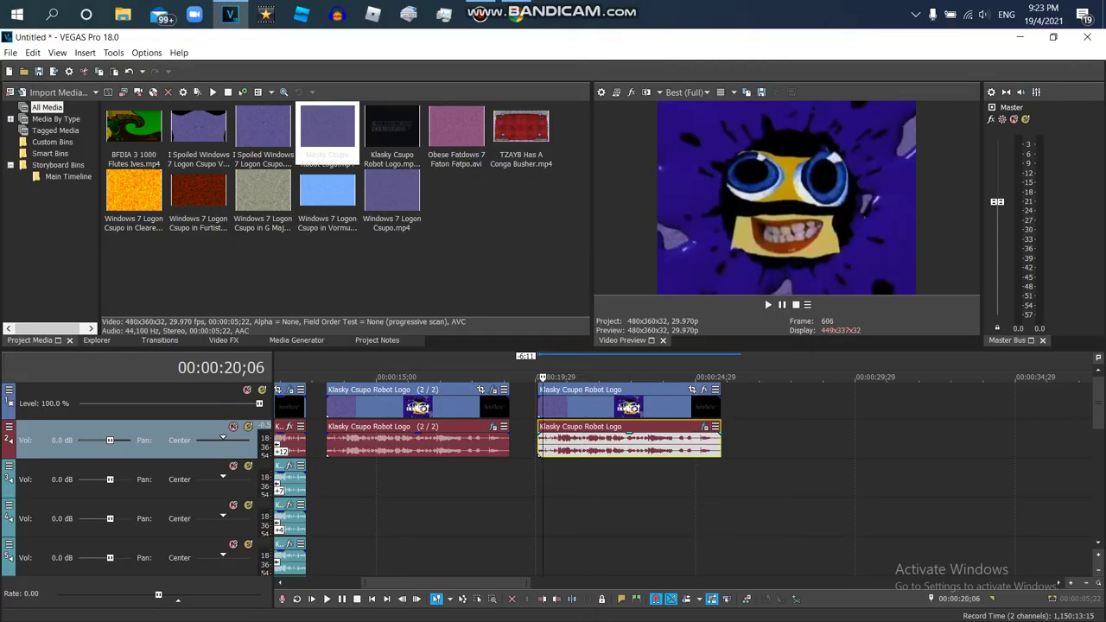
pyautogui.rightClick(542, 474)
pyautogui.click(577, 198)
pyautogui.moveTo(631, 474); pyautogui.dragTo(626, 475)
# Step: Set the track 3 copy's Pitch Shift to -5 semitones and reapply the IL Vocodex Chord preset
pyautogui.click(704, 466)
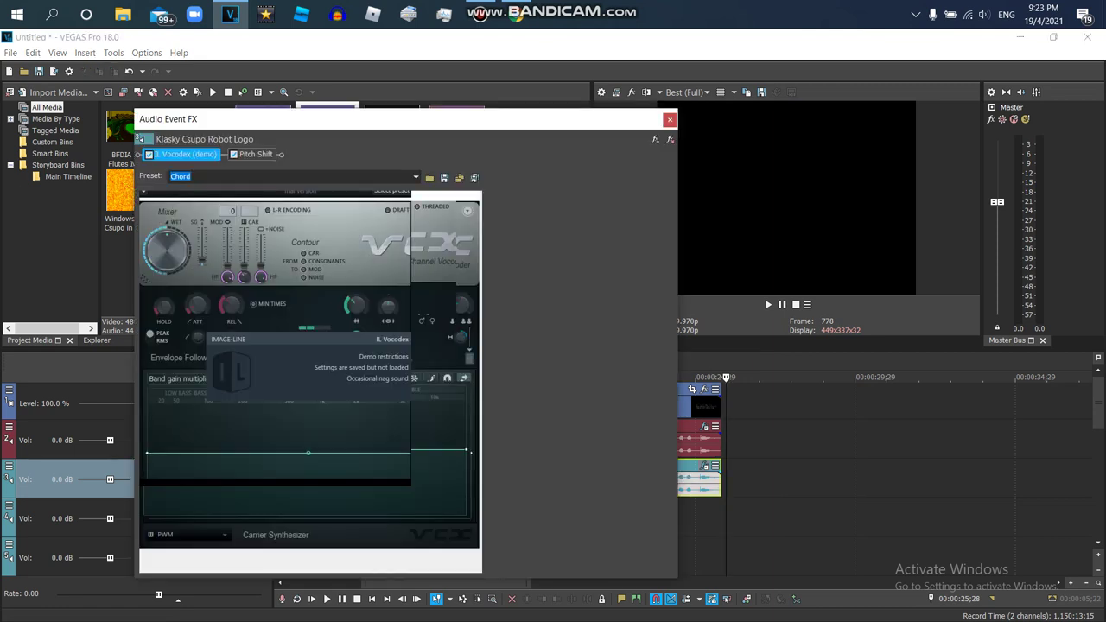
pyautogui.click(255, 153)
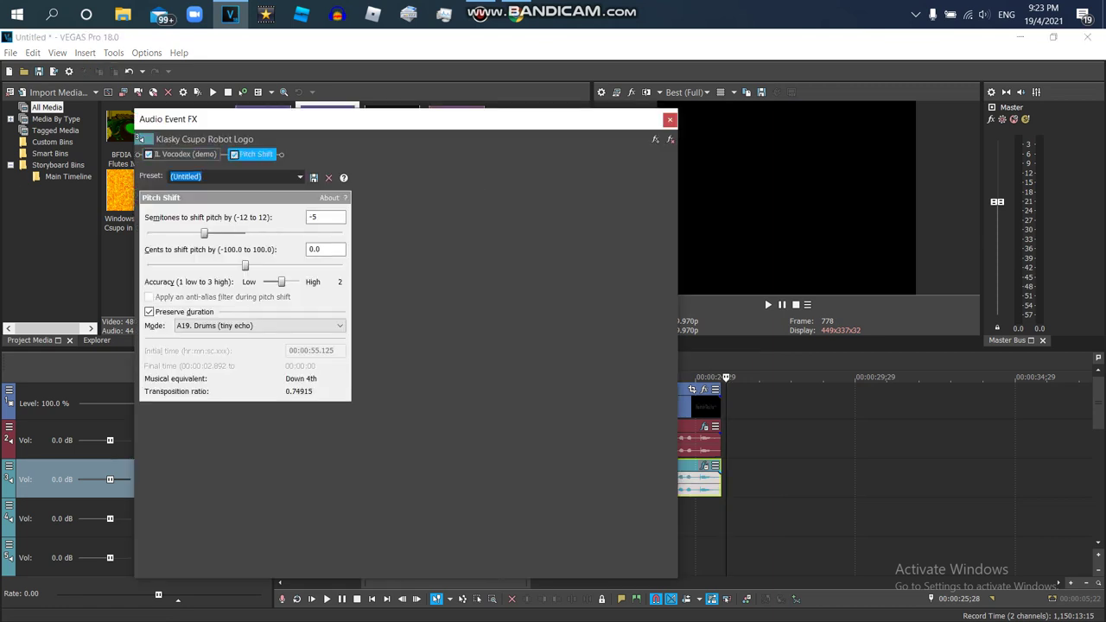
pyautogui.click(186, 154)
pyautogui.click(378, 189)
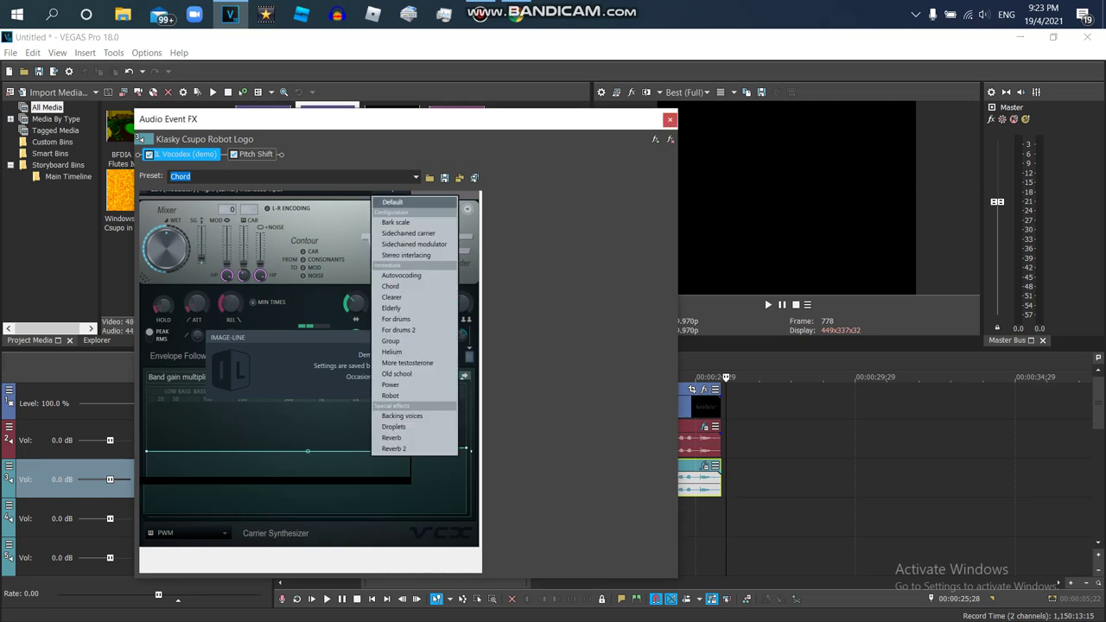
pyautogui.click(391, 297)
pyautogui.press('Escape')
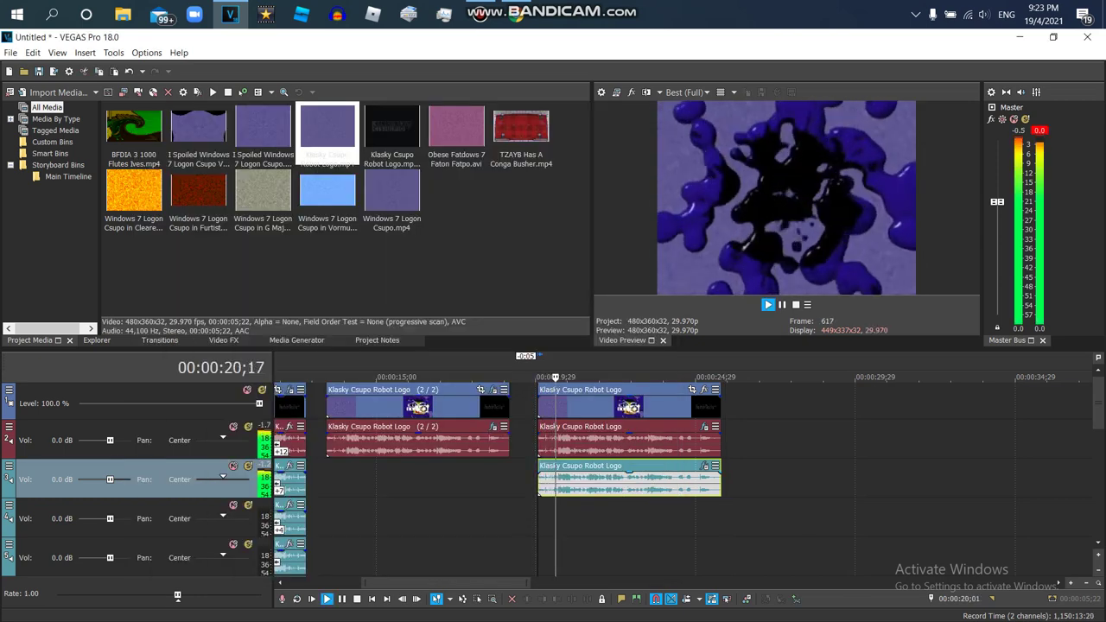
# Step: Copy the track 3 audio event onto track 4, aligned below the fourth clip's other events
pyautogui.rightClick(580, 480)
pyautogui.press('Escape')
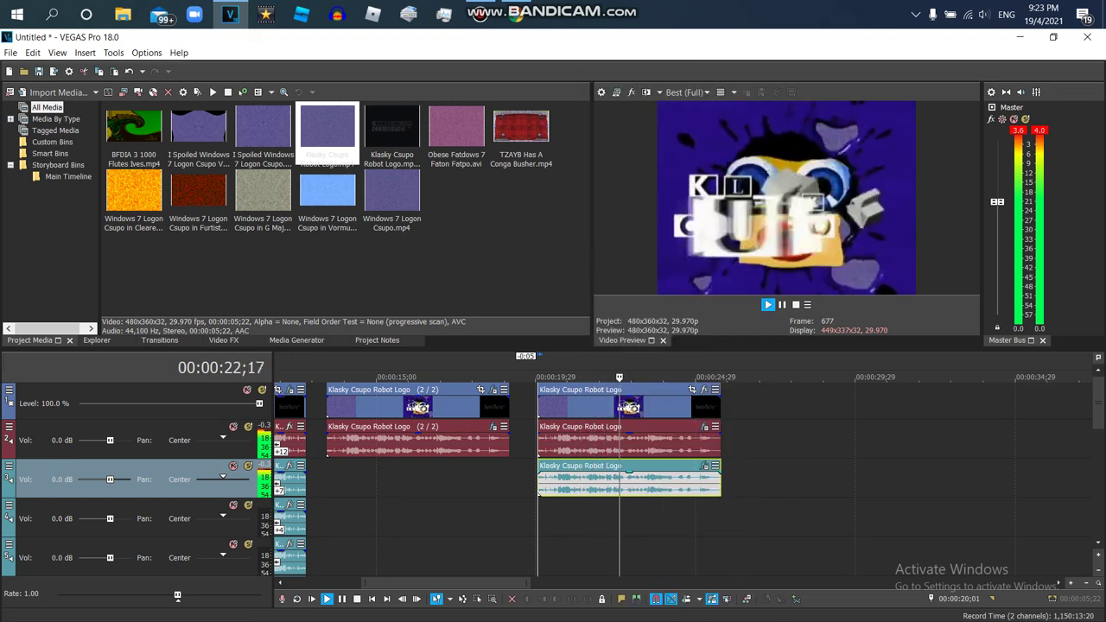
pyautogui.rightClick(578, 521)
pyautogui.click(598, 243)
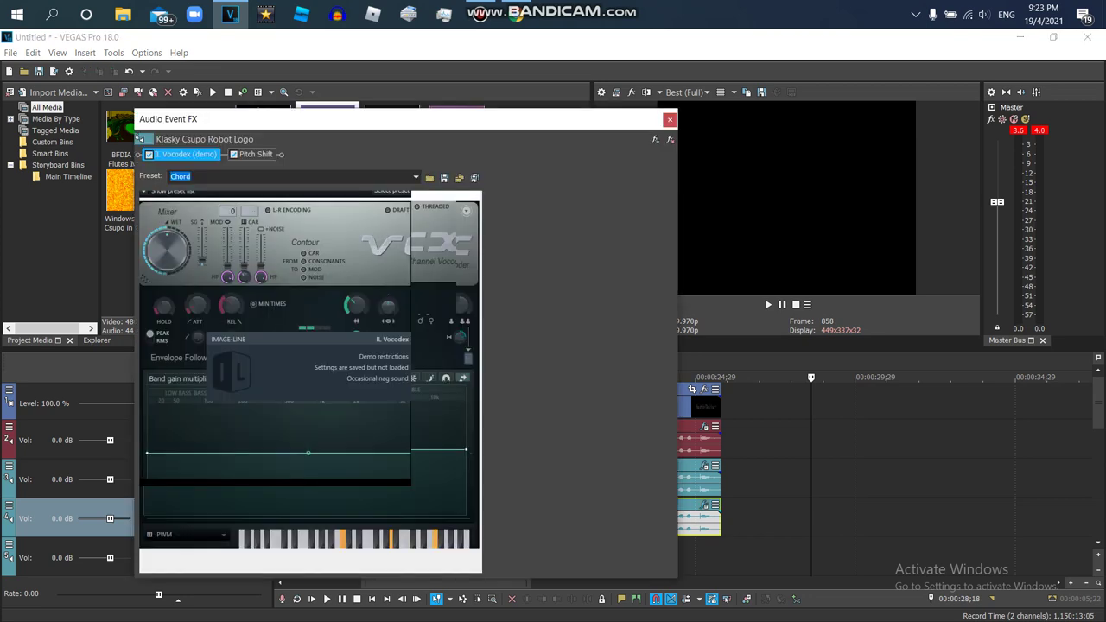
# Step: Apply the IL Vocodex Chord preset to the track 4 audio event, open its Pitch Shift settings, and preview the fourth clip's playback
pyautogui.click(391, 191)
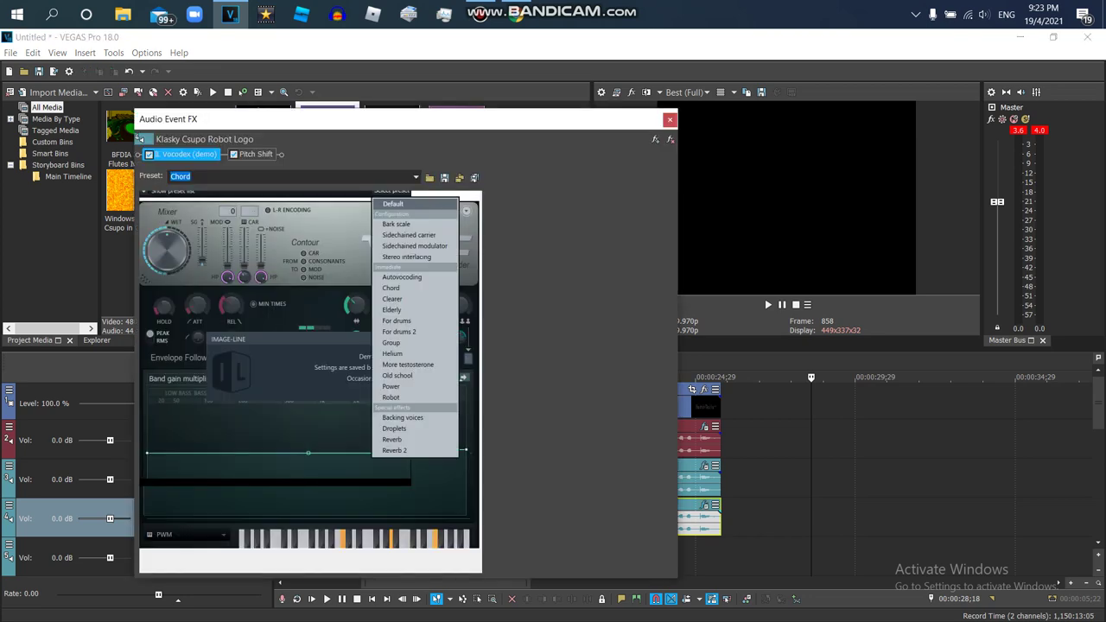
pyautogui.click(391, 288)
pyautogui.click(255, 154)
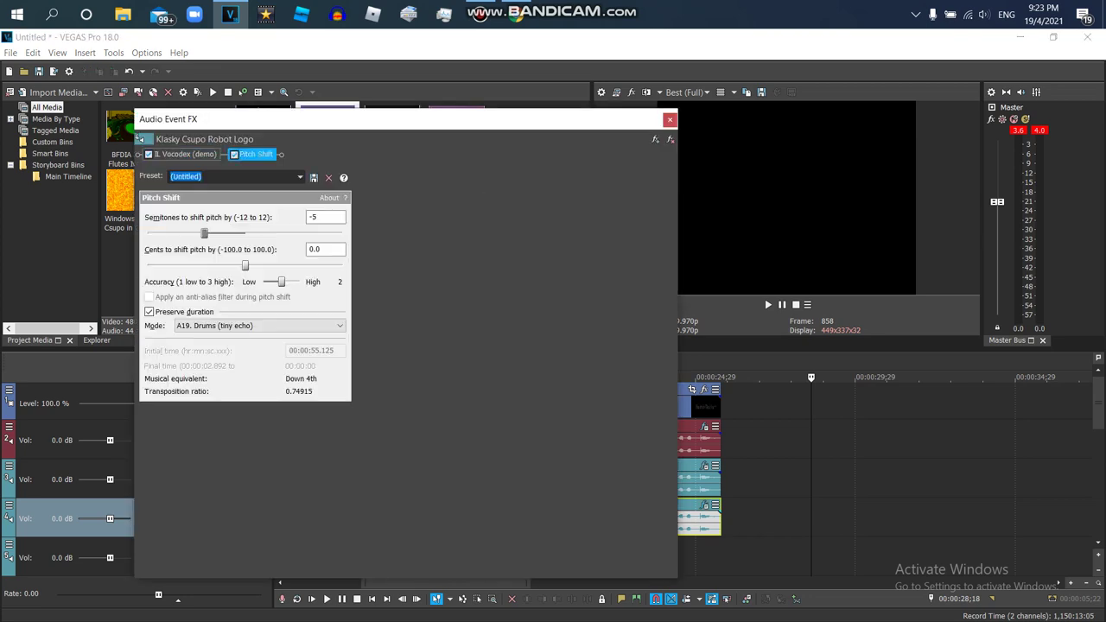
pyautogui.press('Escape')
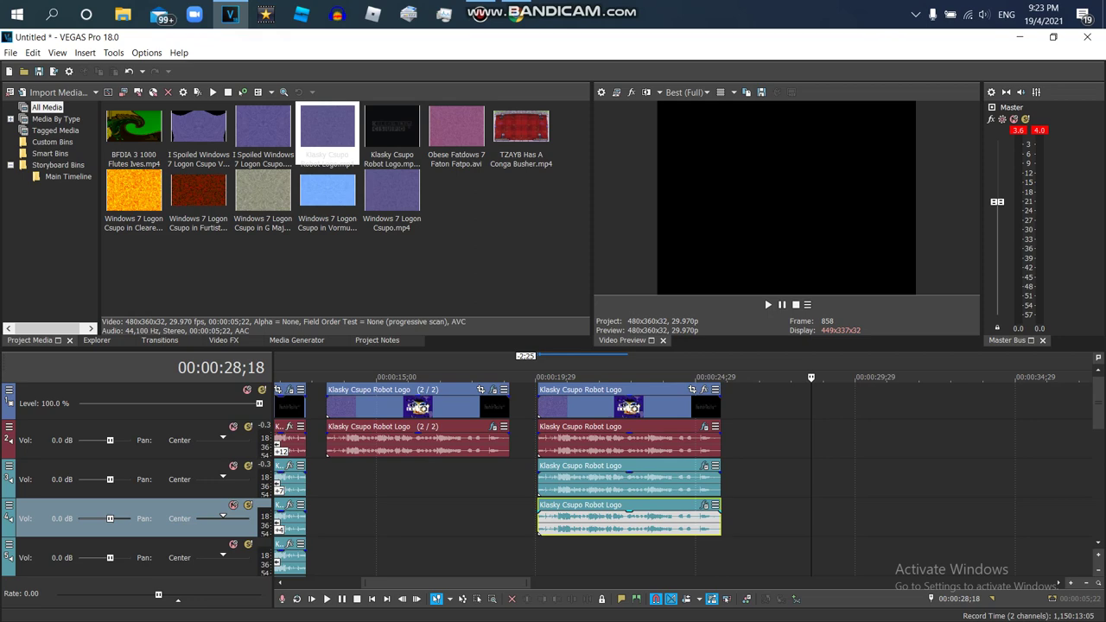
pyautogui.click(769, 304)
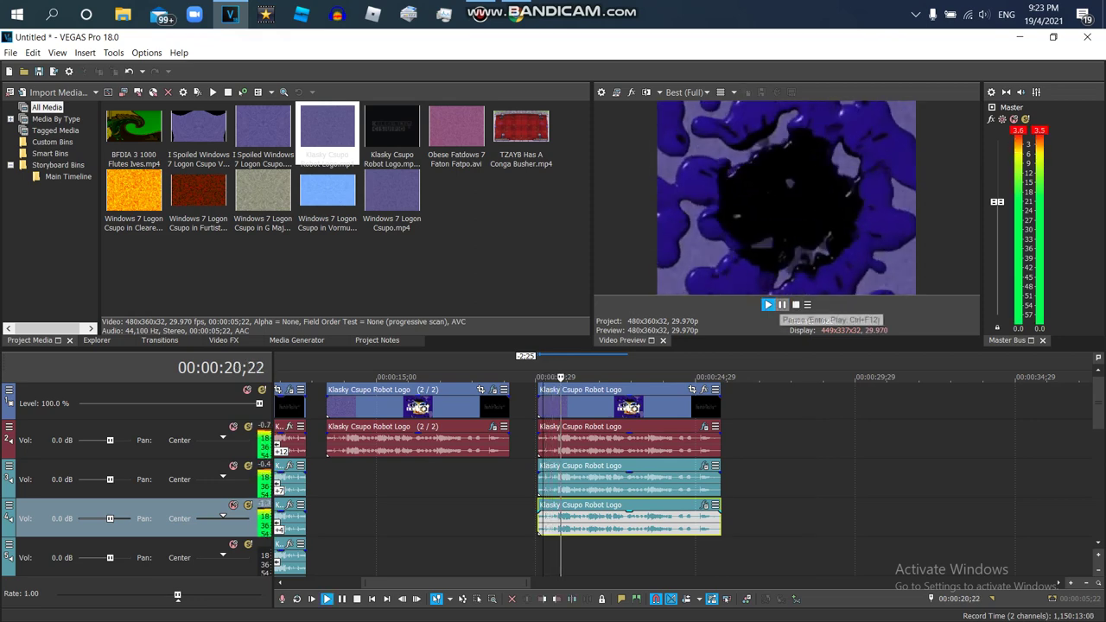
pyautogui.click(782, 305)
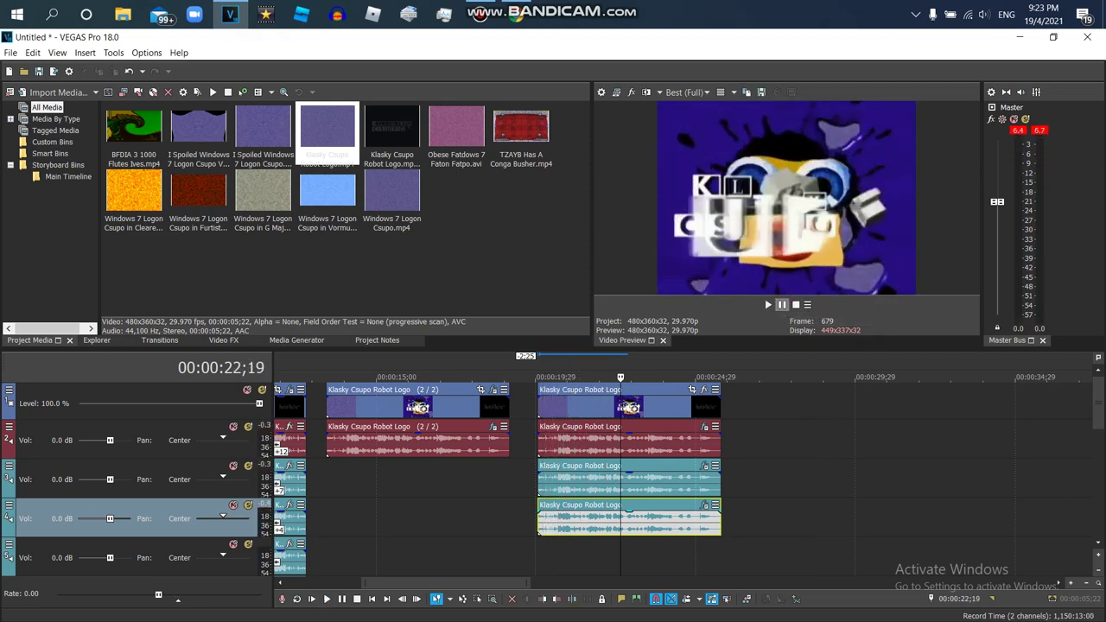
# Step: Add the default Invert effect and HSL Adjust with the Invert Color preset to the fourth video event
pyautogui.hotkey('alt', '8')
pyautogui.scroll(-3, 91, 217)
pyautogui.scroll(-3, 91, 216)
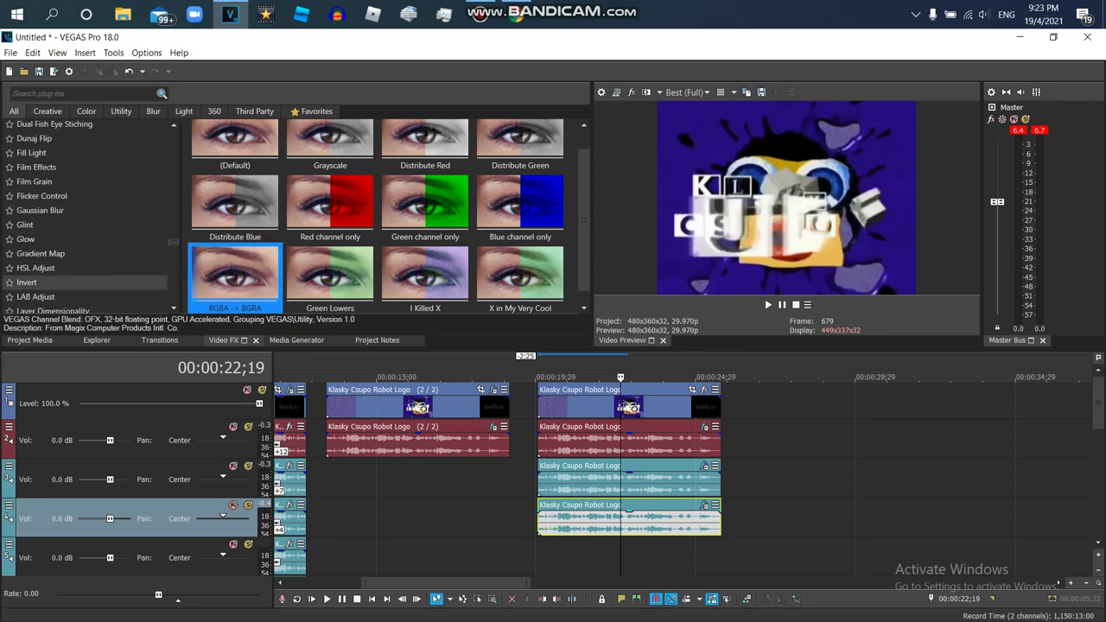
pyautogui.click(52, 283)
pyautogui.moveTo(235, 160); pyautogui.dragTo(629, 406)
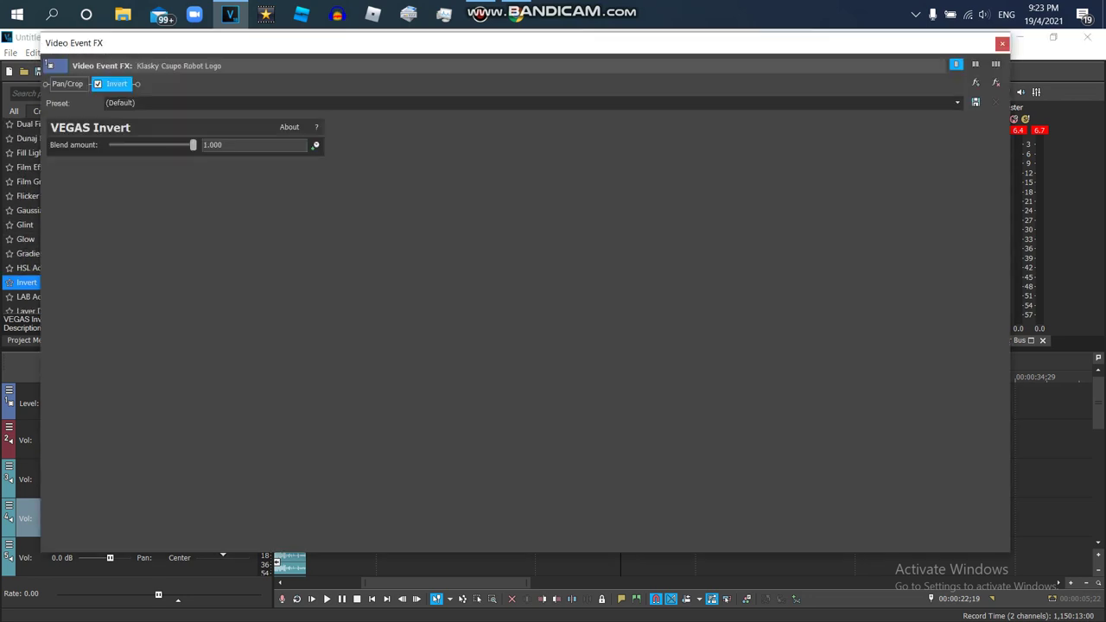
pyautogui.click(35, 268)
pyautogui.doubleClick(406, 156)
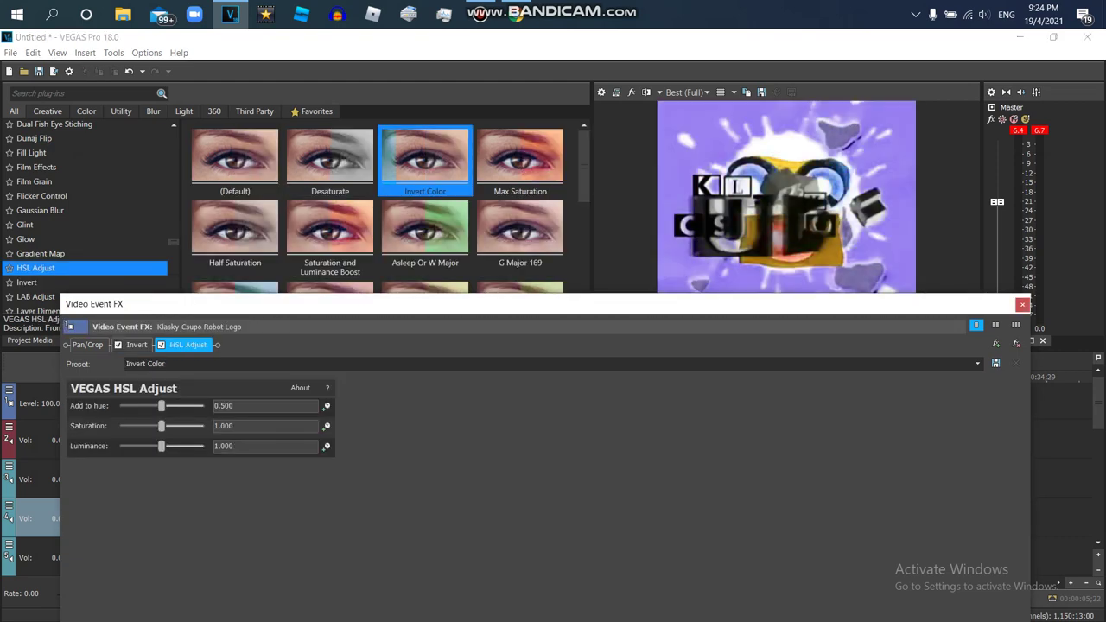
# Step: Check the YouTube reference frame and add the Wave effect with the AVS Wave preset to the fourth video event
pyautogui.scroll(-5, 87, 216)
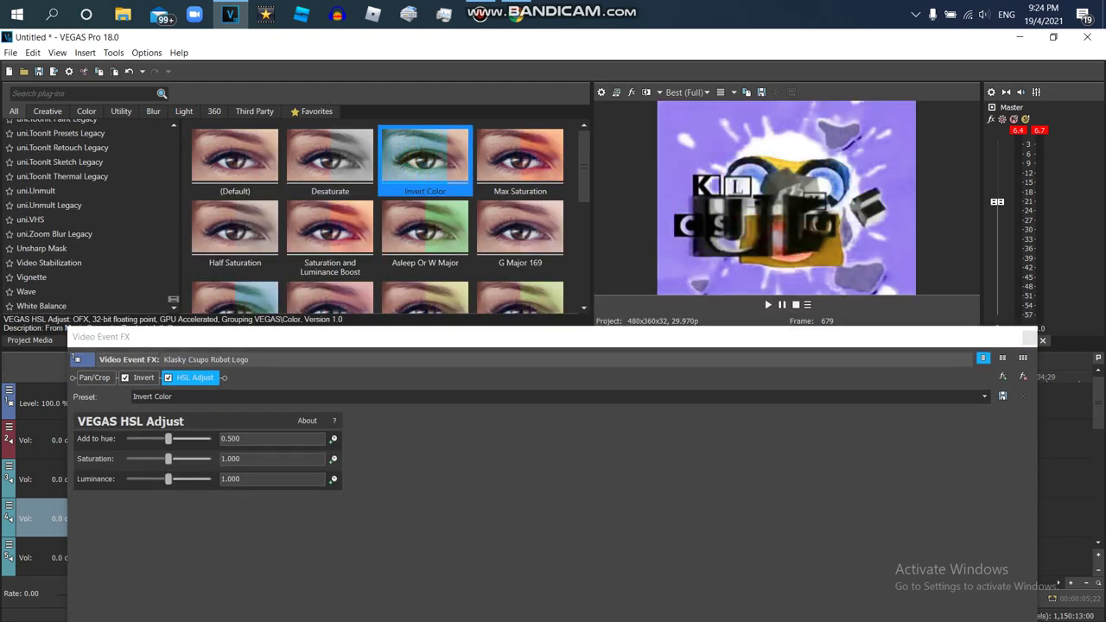
pyautogui.click(26, 291)
pyautogui.hotkey('alt', 'Tab')
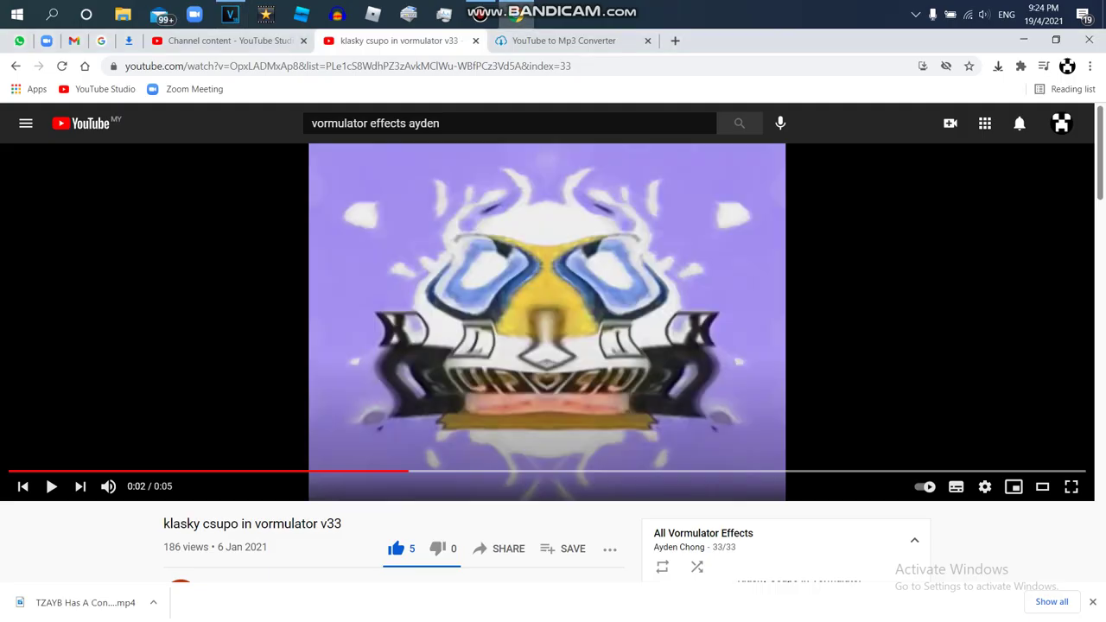
pyautogui.hotkey('alt', 'Tab')
pyautogui.scroll(-3, 389, 216)
pyautogui.doubleClick(520, 173)
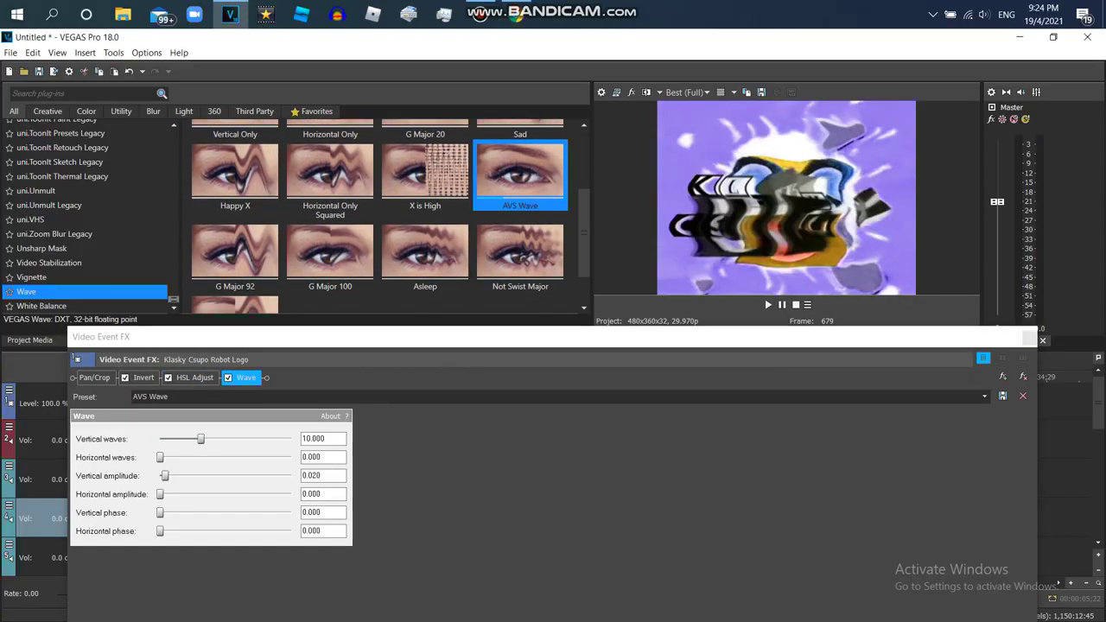
# Step: Add the Spherize effect with the (Default) preset to the fourth video event
pyautogui.scroll(5, 86, 216)
pyautogui.scroll(-5, 86, 216)
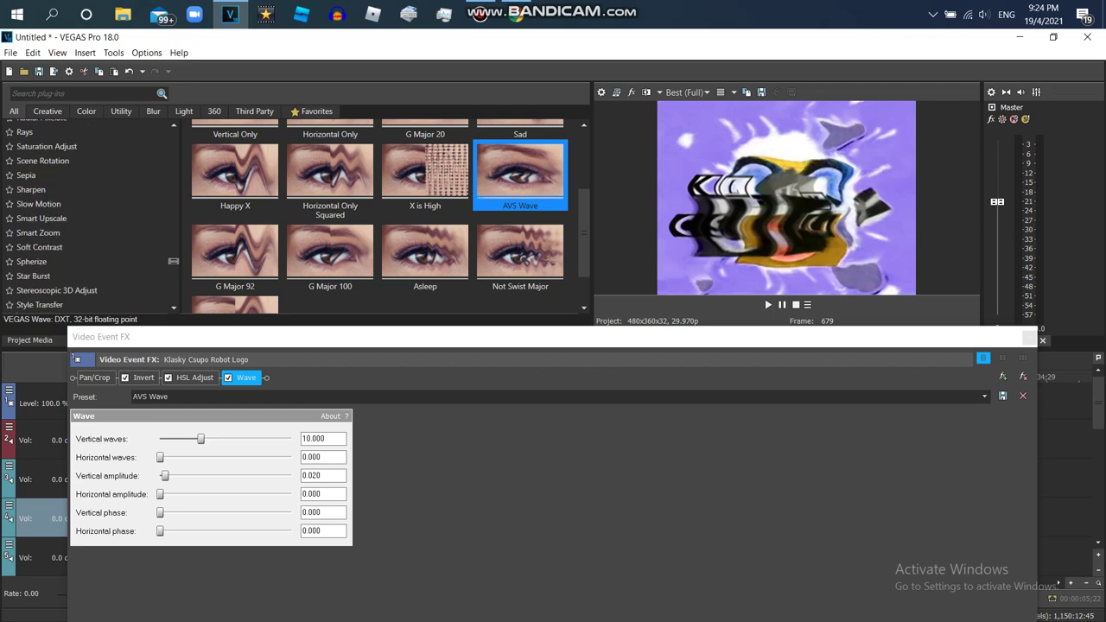
pyautogui.scroll(3, 86, 216)
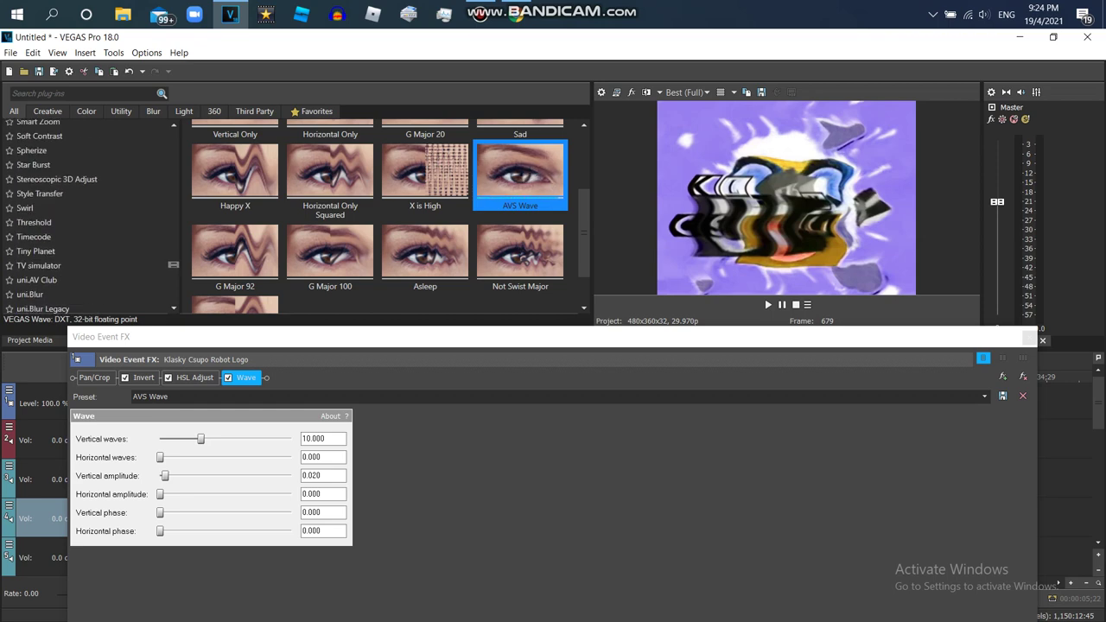
pyautogui.click(31, 223)
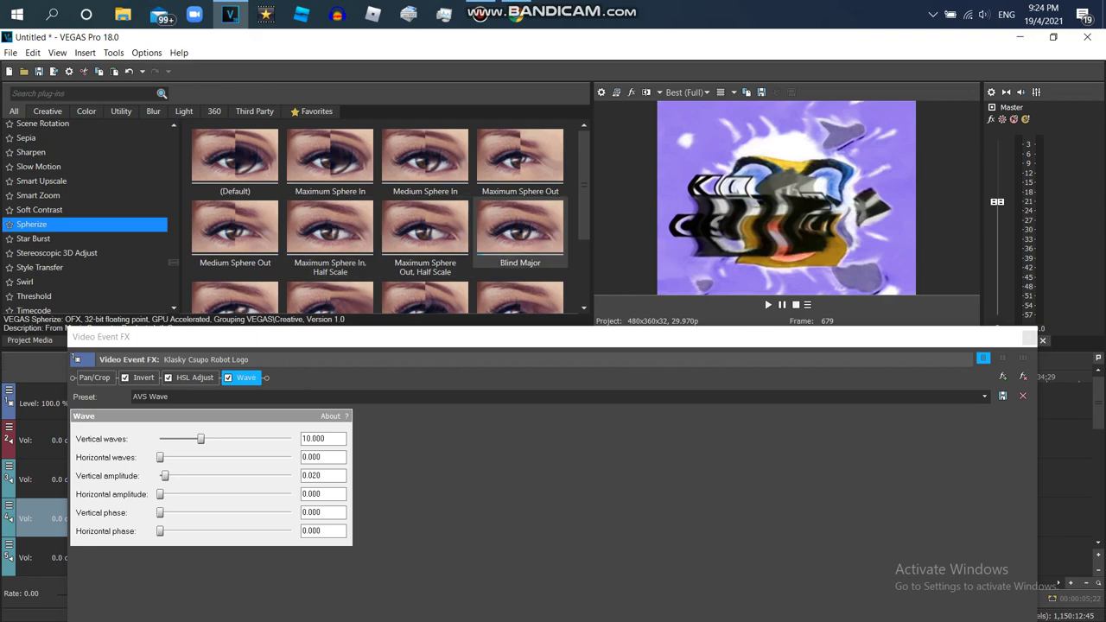
pyautogui.scroll(-1, 388, 217)
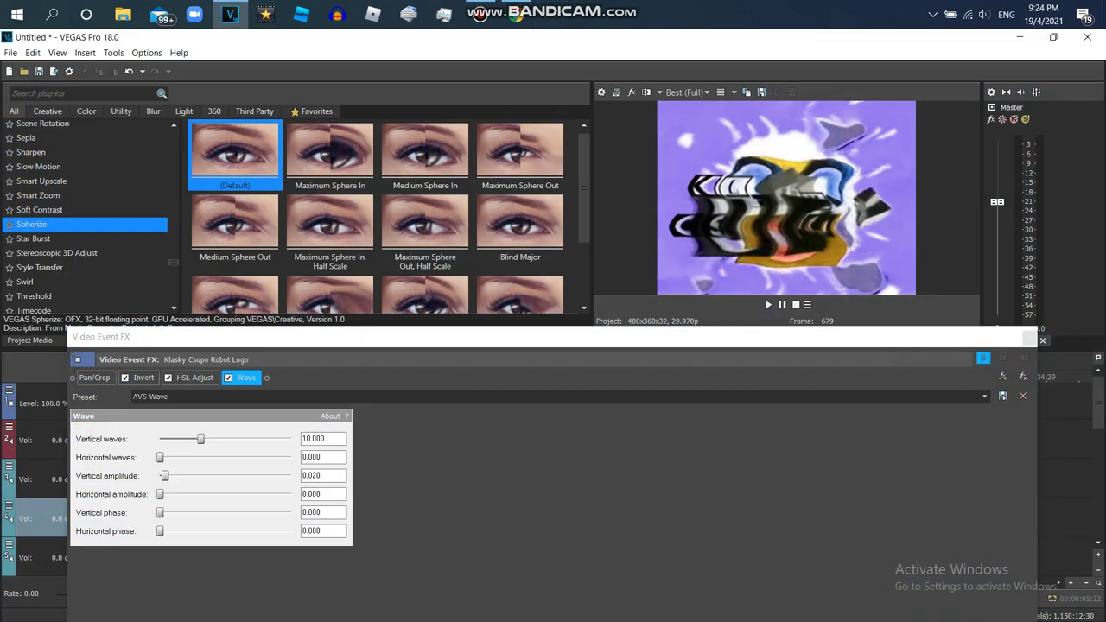
pyautogui.press('End')
pyautogui.press('Home')
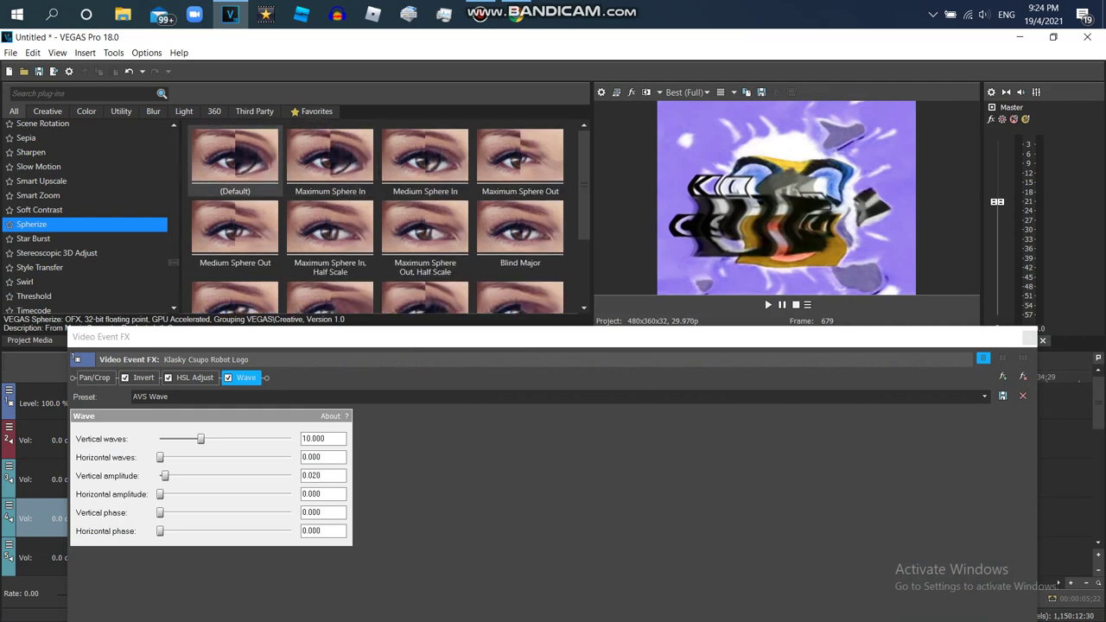
pyautogui.press('Return')
pyautogui.hotkey('alt', 'Tab')
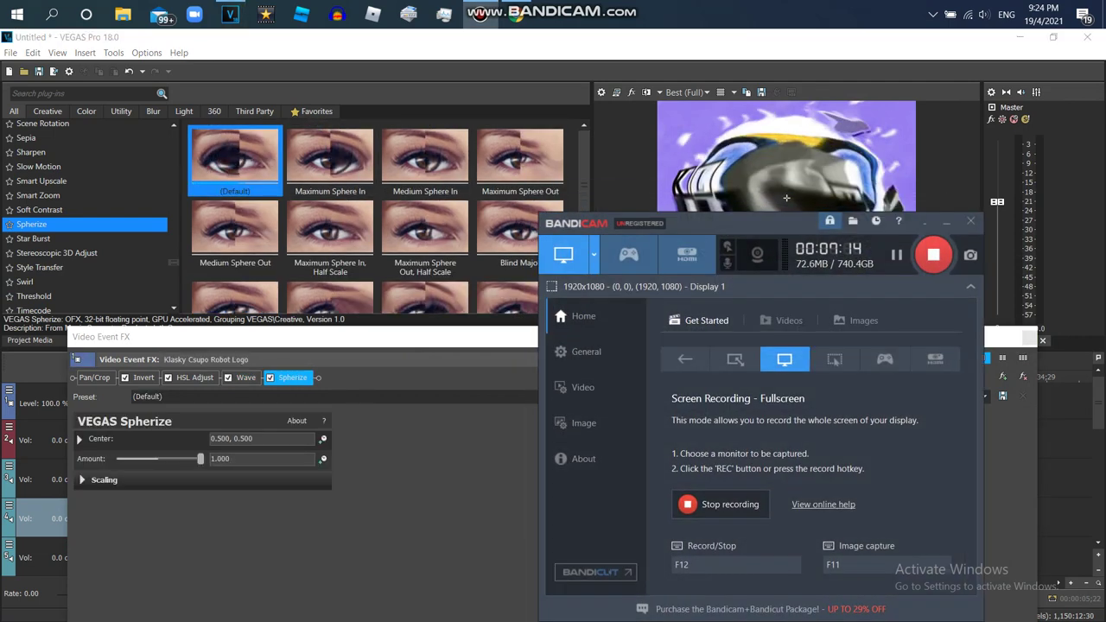
pyautogui.hotkey('alt', 'Tab')
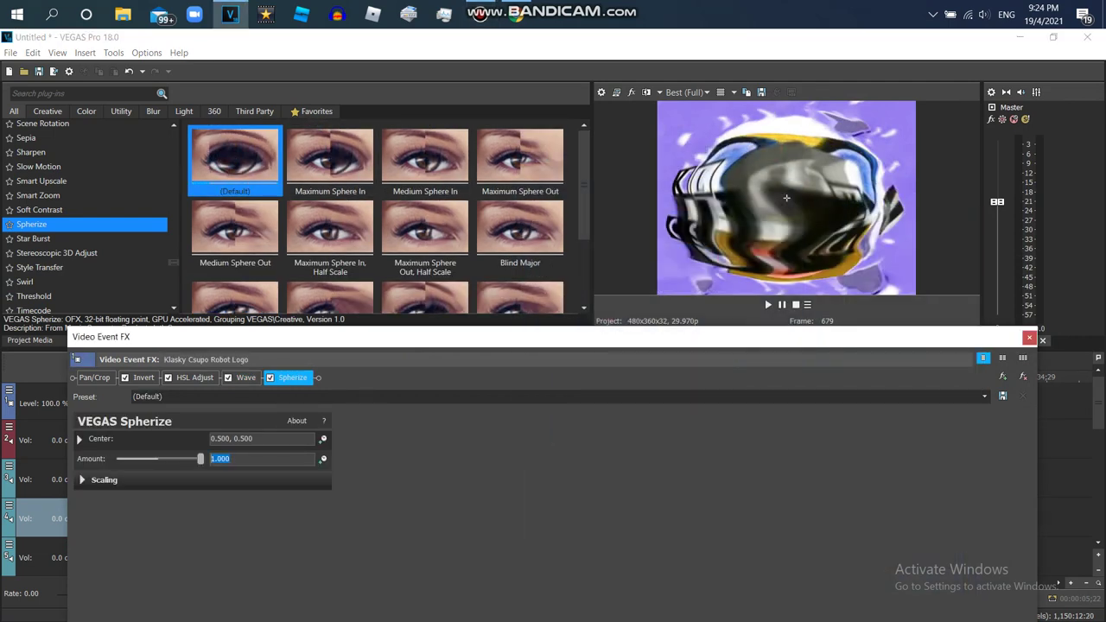
# Step: Animate the Spherize amount from 0.000 at the start of the fourth video event to 1.000 at its end
pyautogui.write('0')
pyautogui.press('Tab')
pyautogui.moveTo(118, 336); pyautogui.dragTo(87, 61)
pyautogui.click(291, 184)
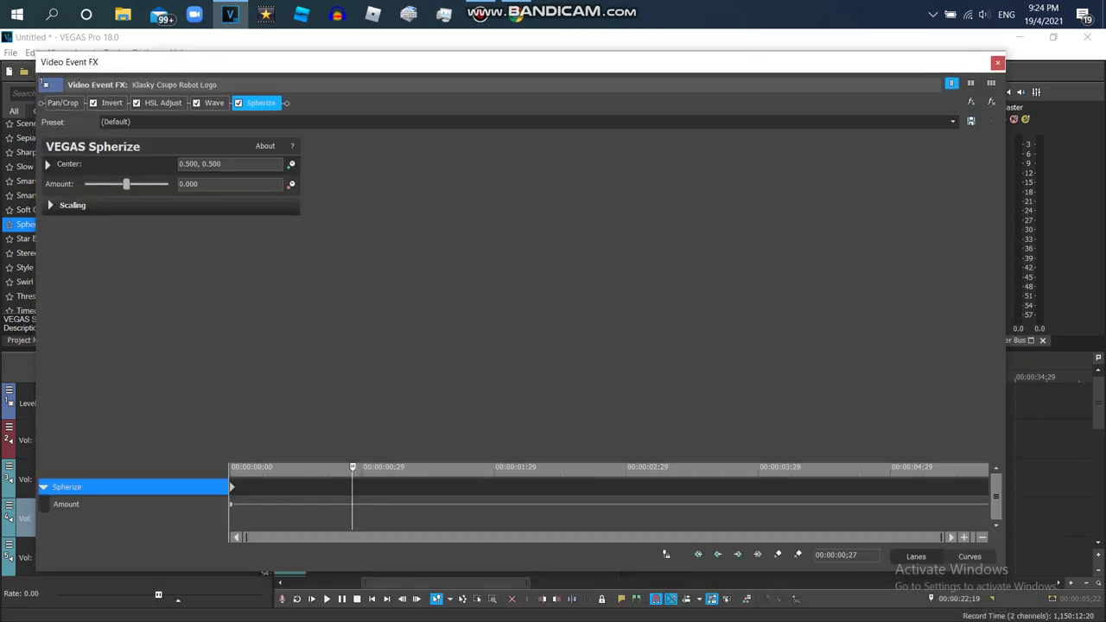
pyautogui.moveTo(352, 488); pyautogui.dragTo(988, 488)
pyautogui.moveTo(126, 184); pyautogui.dragTo(160, 185)
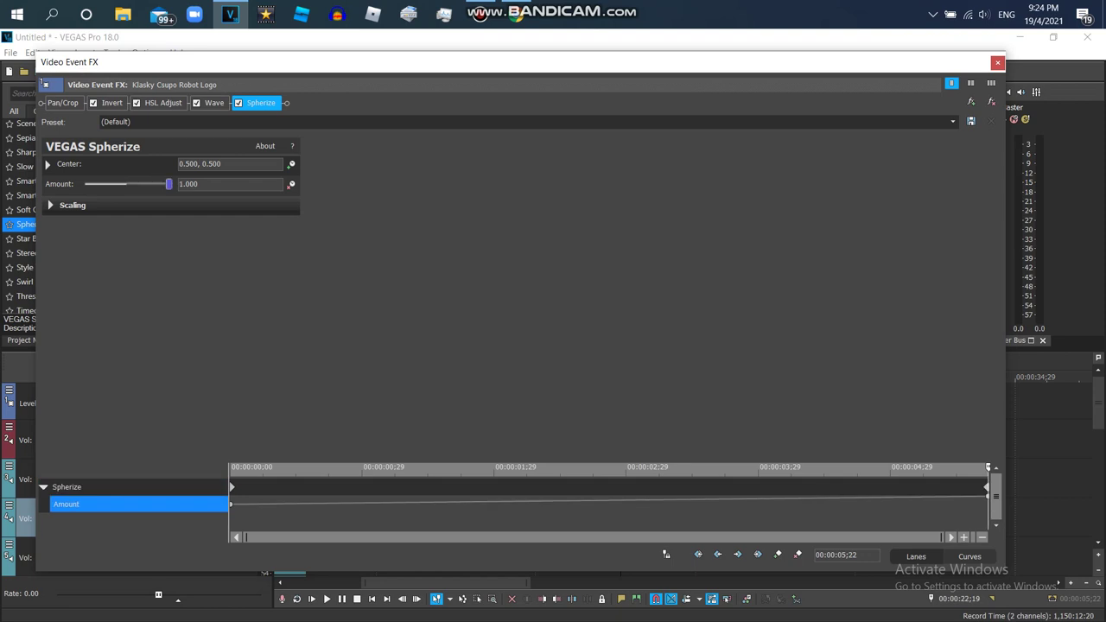
pyautogui.moveTo(87, 61); pyautogui.dragTo(118, 371)
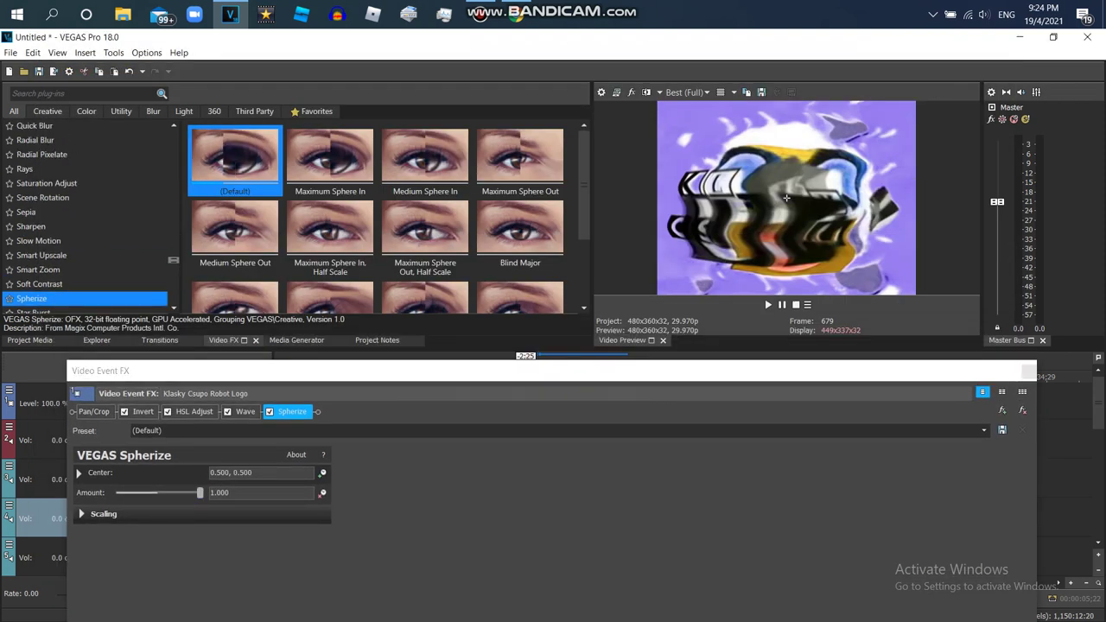
# Step: Add the Mirror effect with the Reflect Left preset to the fourth video event and close its effects window
pyautogui.scroll(2, 86, 216)
pyautogui.click(28, 229)
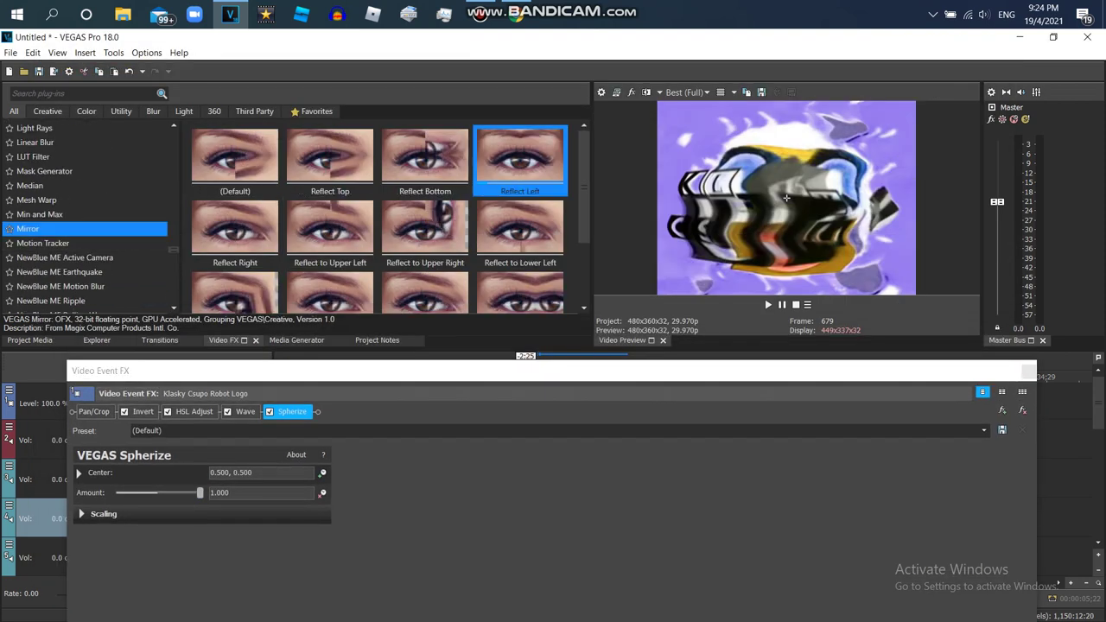
pyautogui.doubleClick(519, 155)
pyautogui.press('Escape')
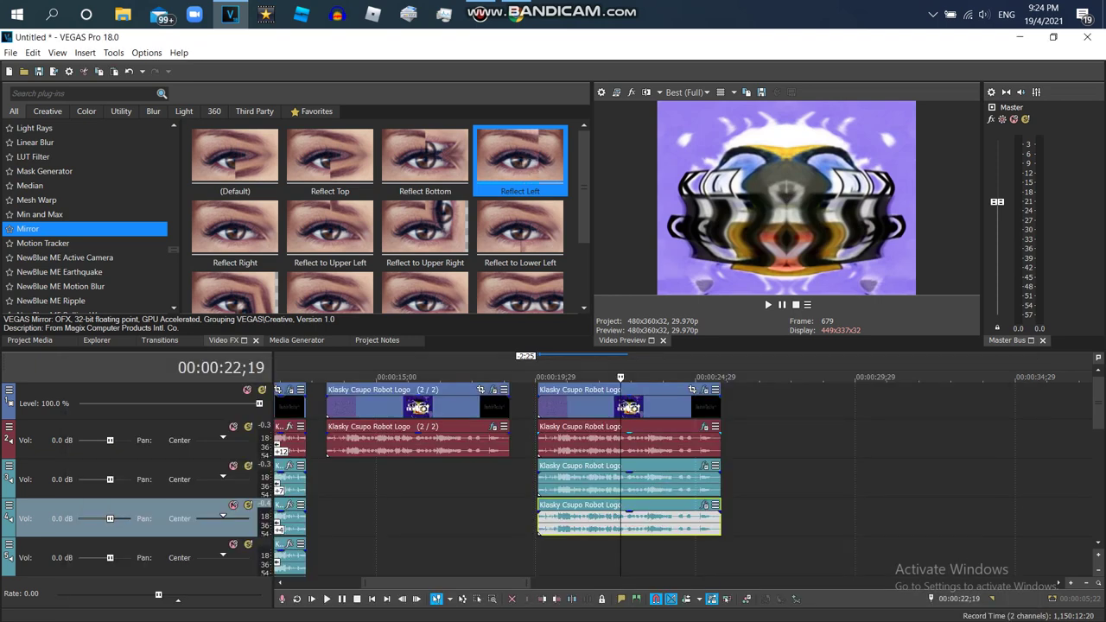
# Step: Preview the fourth clip, and play the YouTube reference "klasky csupo in vormulator v33" from its start to compare
pyautogui.doubleClick(588, 405)
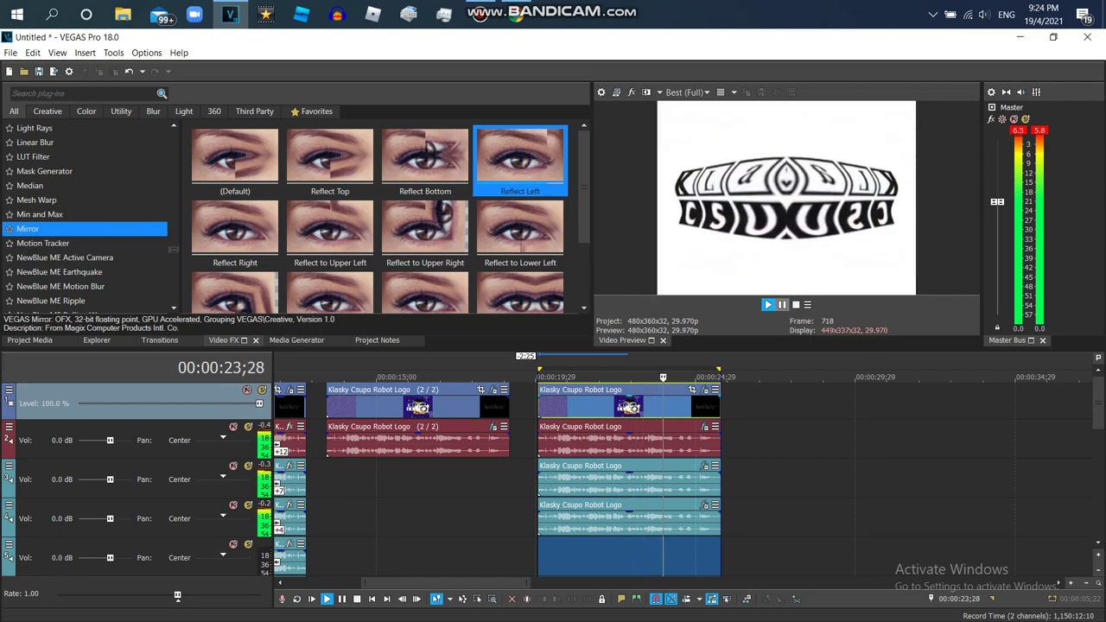
pyautogui.click(782, 304)
pyautogui.click(516, 14)
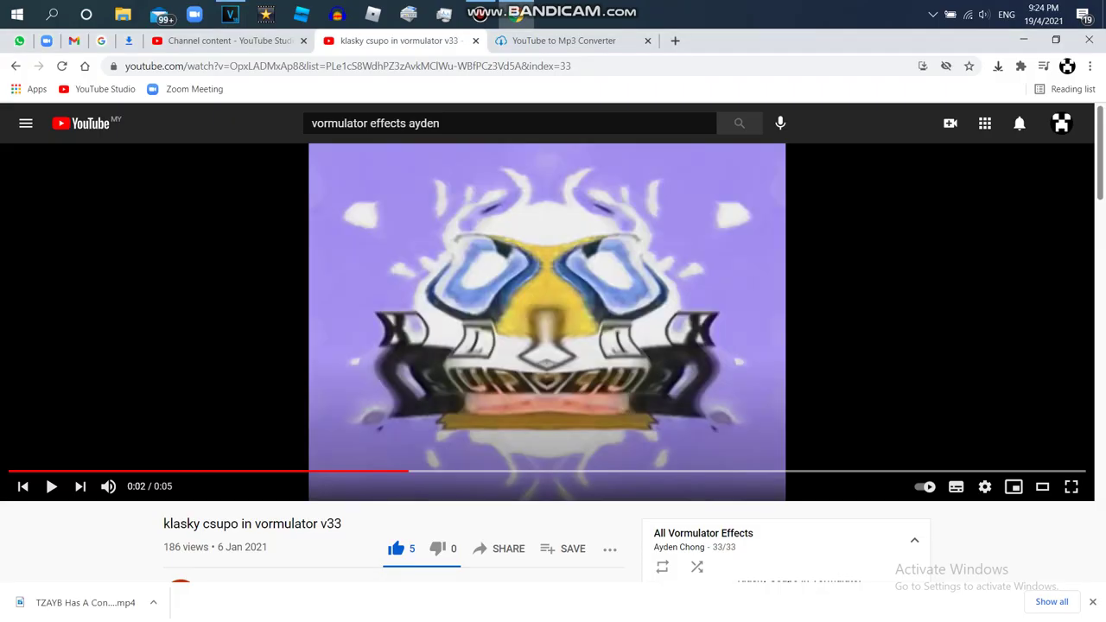
pyautogui.press('space')
pyautogui.click(13, 472)
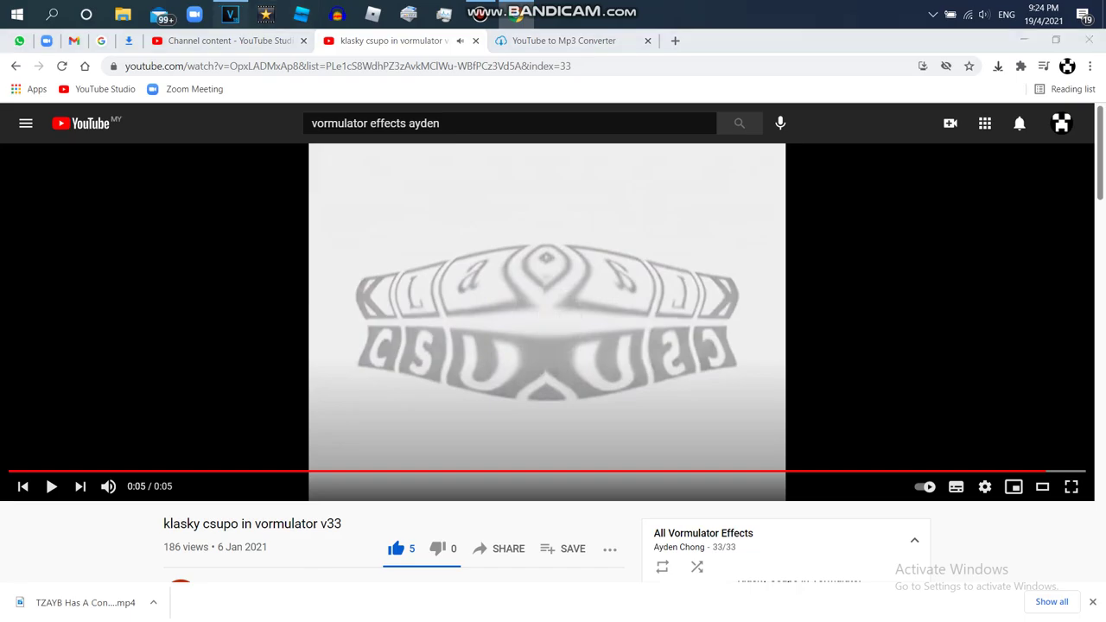
# Step: Return to VEGAS Pro and copy the fourth clip's track 4 audio event onto track 5, aligned at 00:00:20;01
pyautogui.click(229, 14)
pyautogui.rightClick(598, 519)
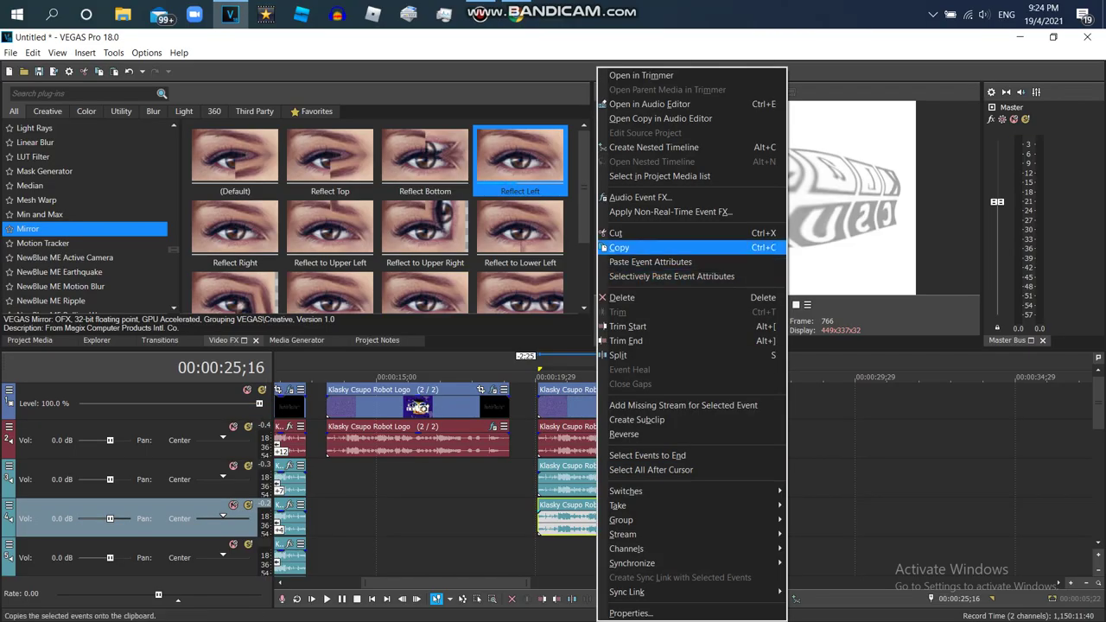
pyautogui.click(619, 248)
pyautogui.click(539, 367)
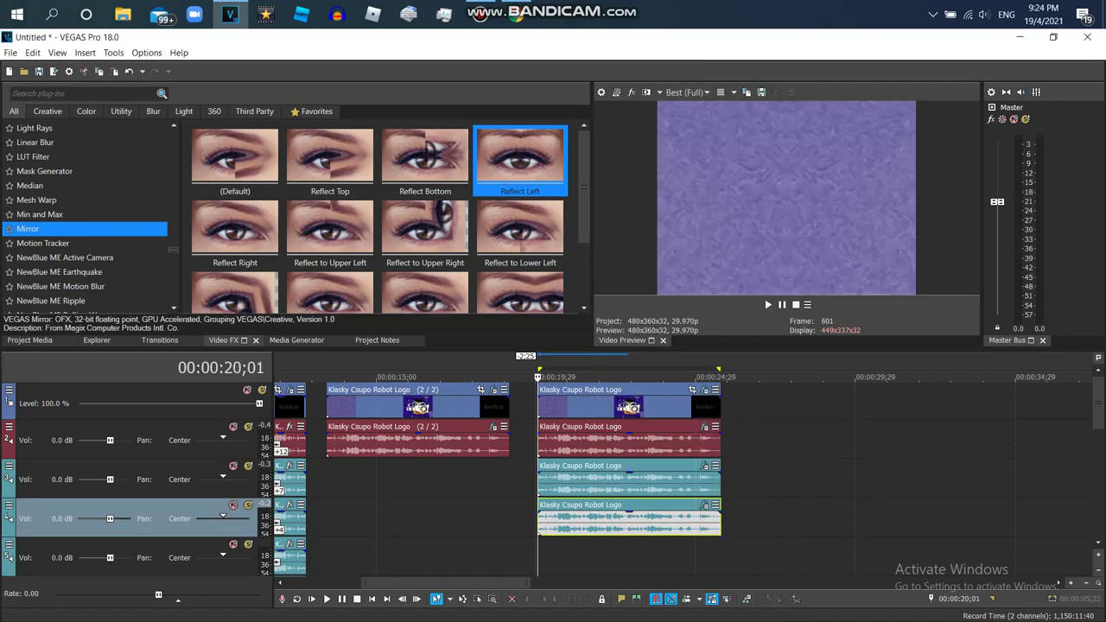
pyautogui.rightClick(575, 553)
pyautogui.click(596, 278)
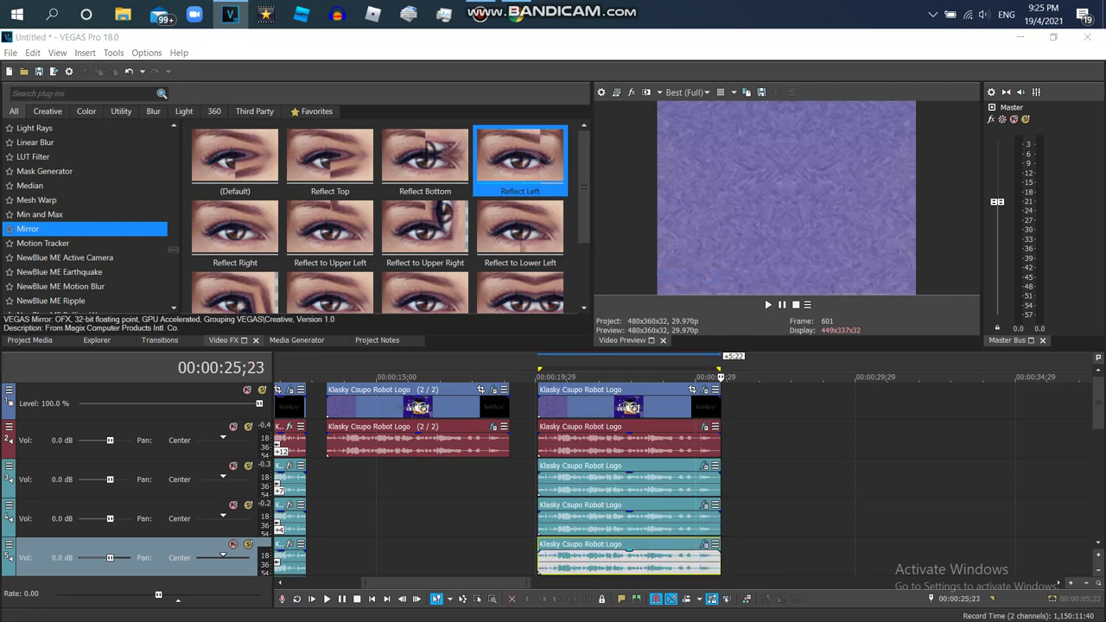
# Step: Remove Pitch Shift from the track 5 audio event's effect chain, leaving only IL Vocodex with the Chord preset
pyautogui.click(705, 545)
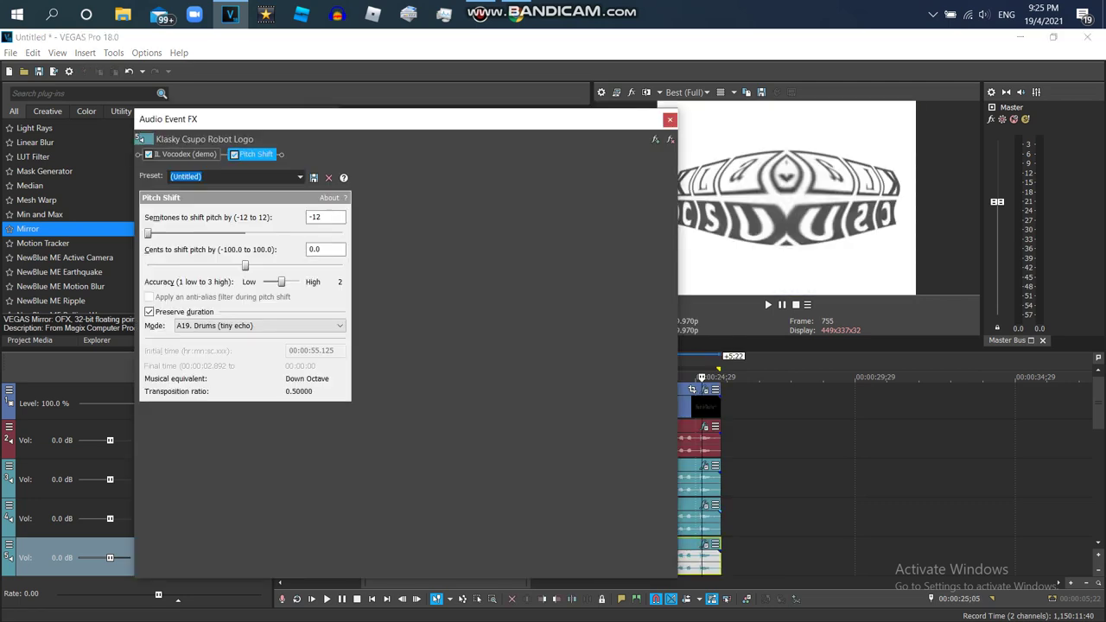
pyautogui.click(186, 154)
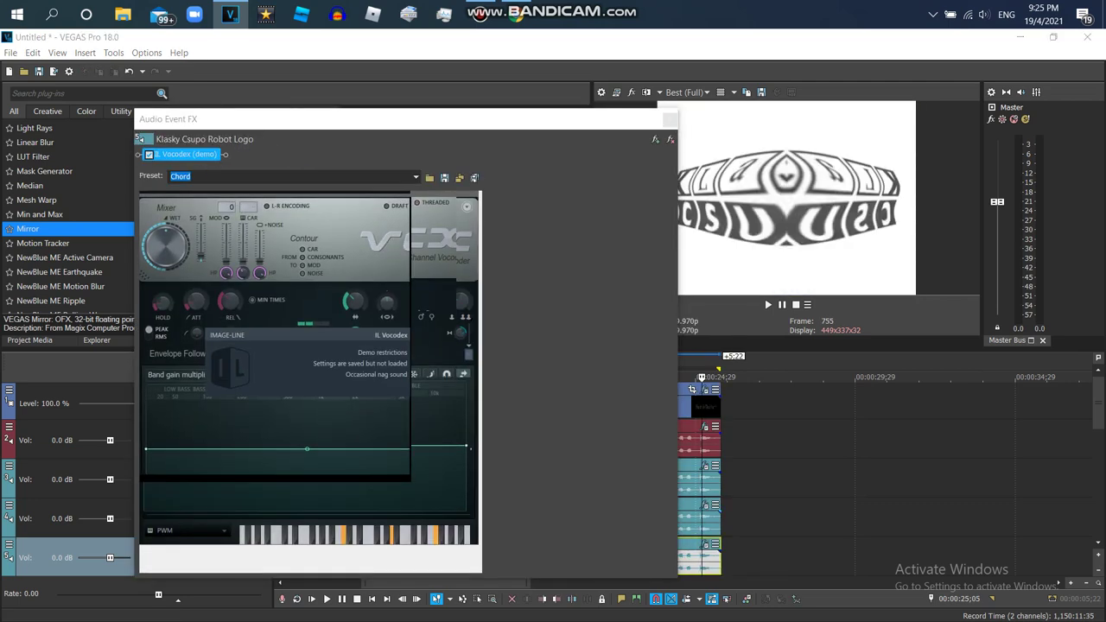
pyautogui.click(467, 206)
pyautogui.click(390, 283)
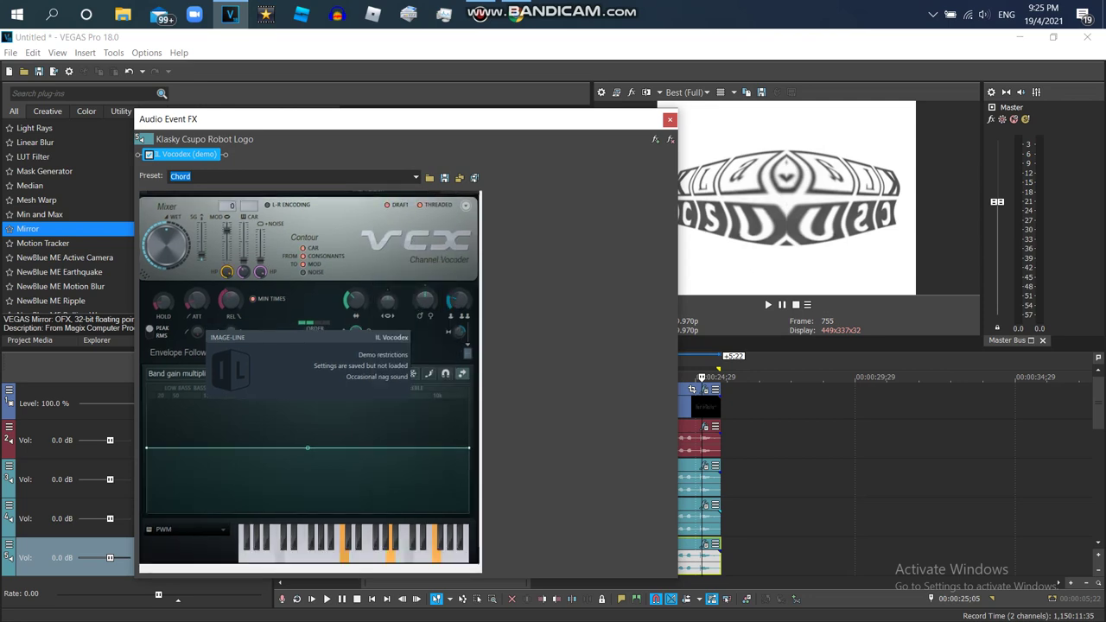
pyautogui.click(670, 119)
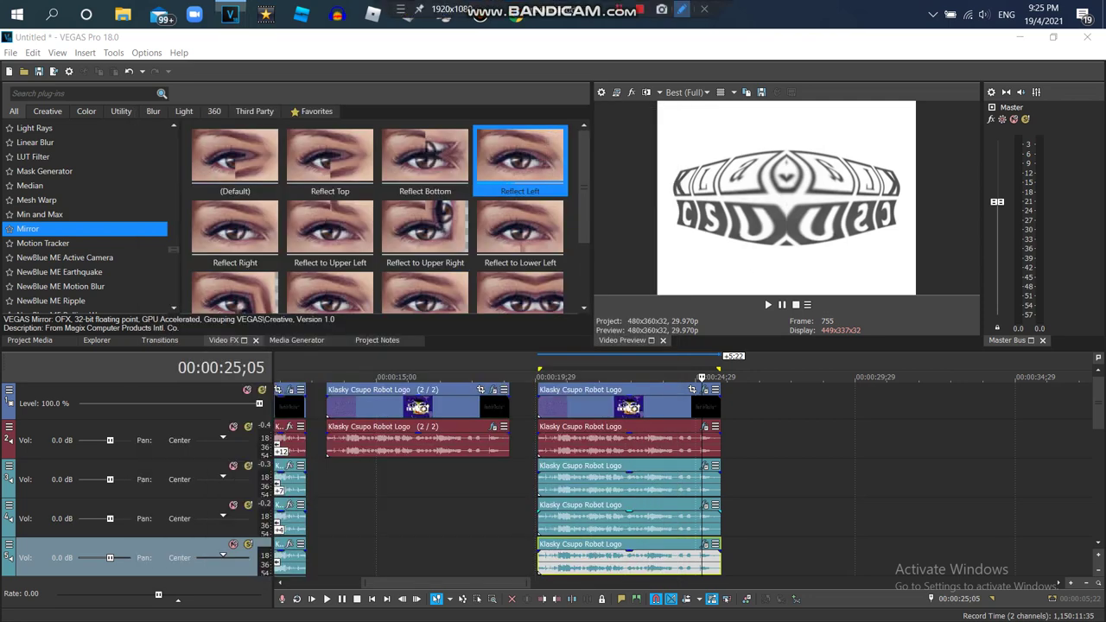
# Step: Annotate the pitches on screen with Bandicam's text tool, clear the annotation, and preview the fourth clip from its start
pyautogui.click(682, 9)
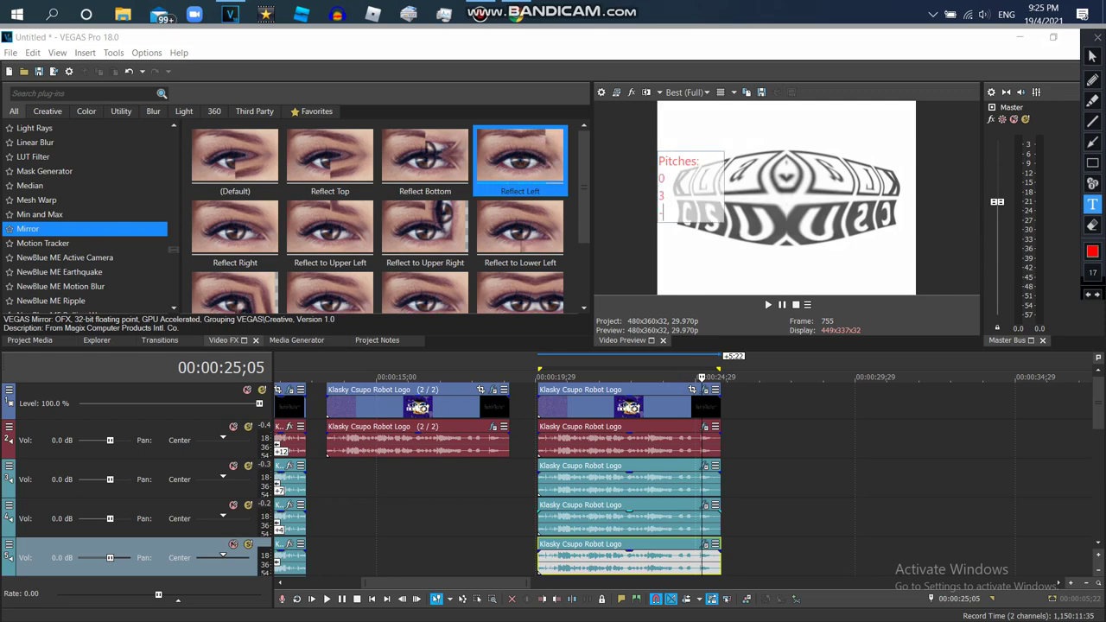
pyautogui.press('Escape')
pyautogui.click(538, 377)
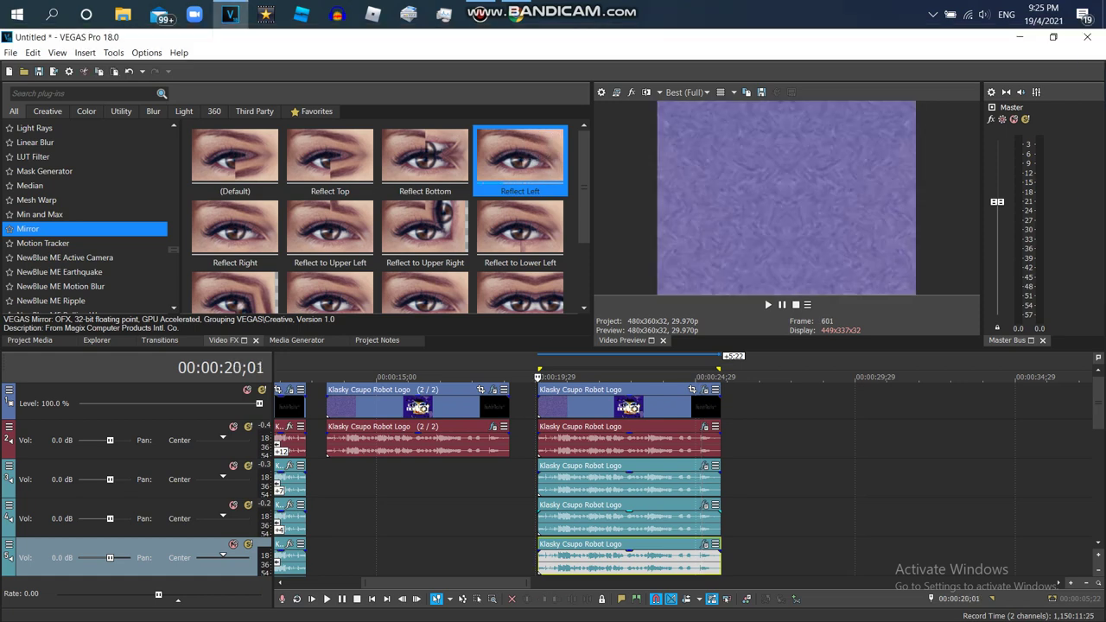
pyautogui.press('space')
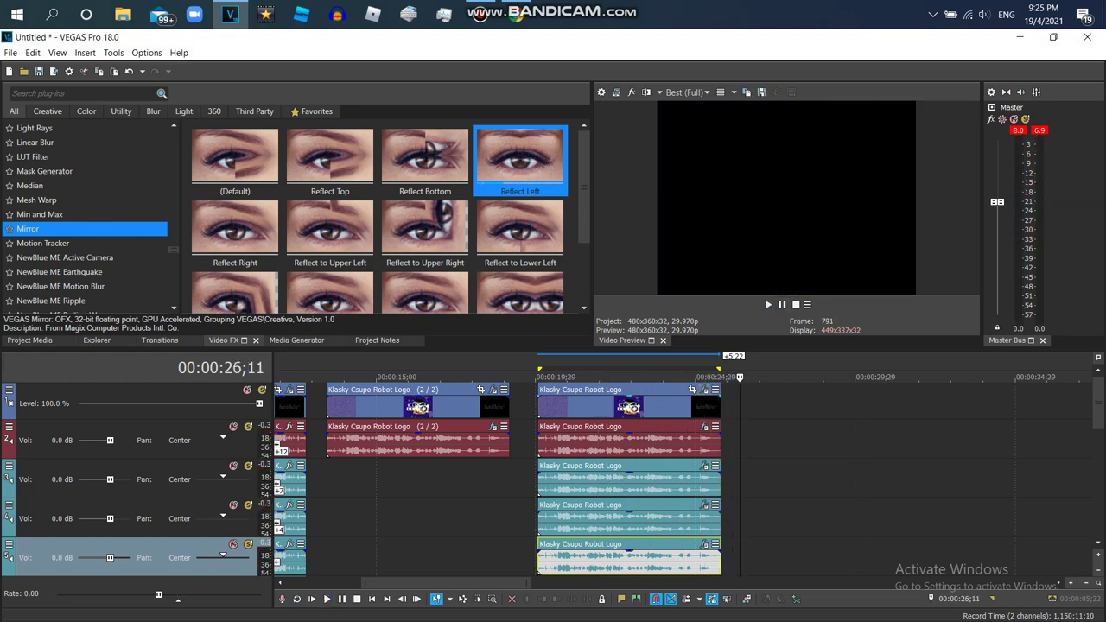
# Step: Save the fourth video event's effect chain as a plug-in package named "Vormulator V33"
pyautogui.moveTo(520, 160); pyautogui.dragTo(629, 406)
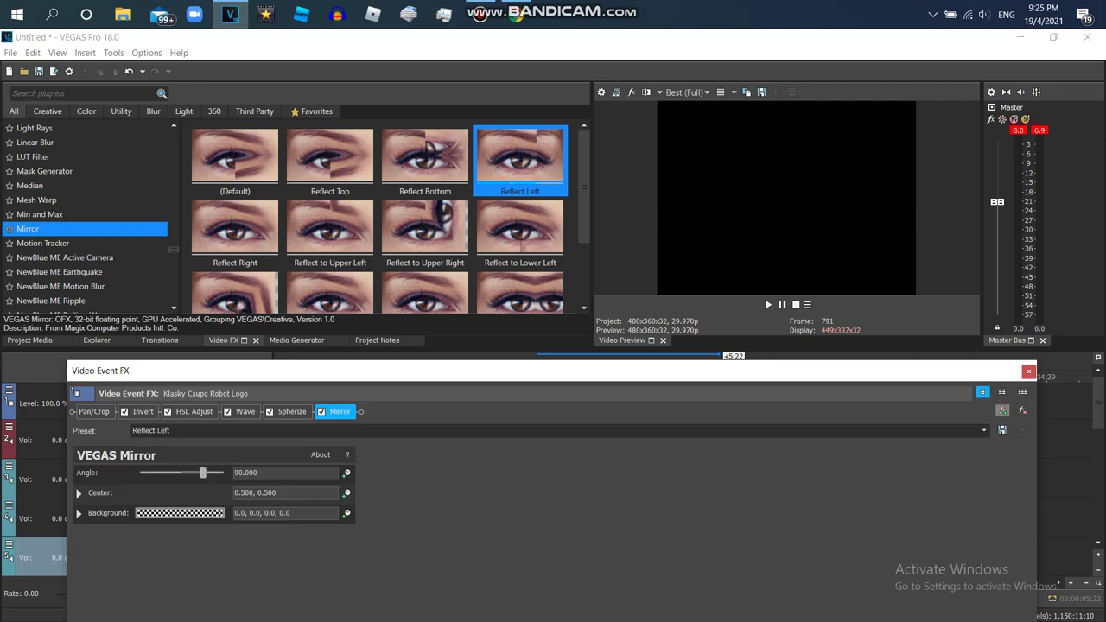
pyautogui.click(1003, 411)
pyautogui.click(889, 284)
pyautogui.write('Vormulator V33')
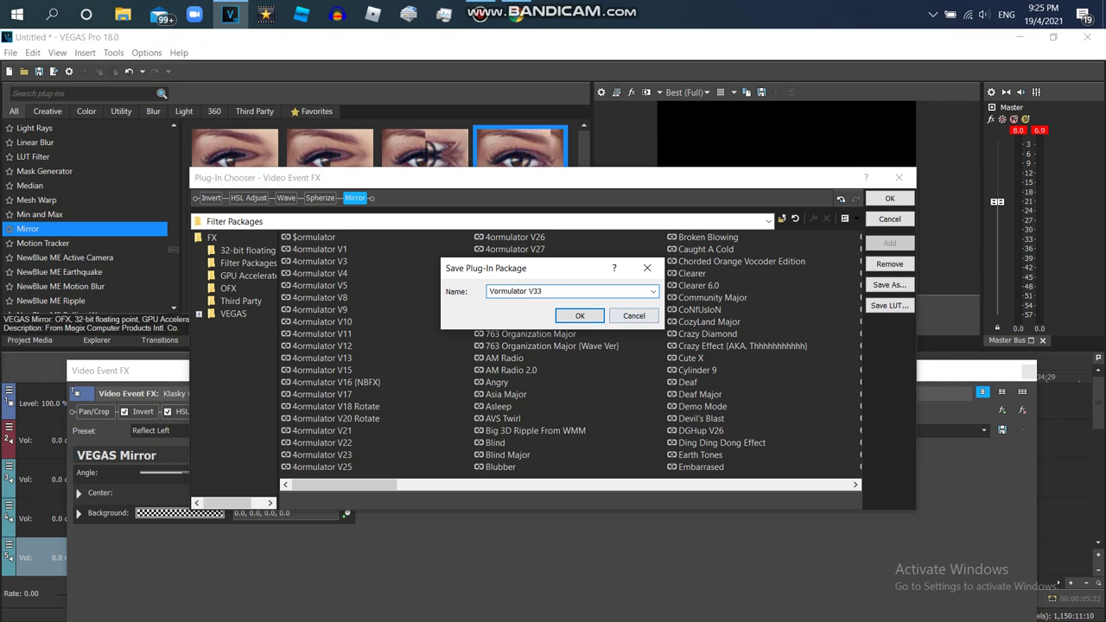
pyautogui.click(580, 316)
pyautogui.click(890, 198)
pyautogui.hotkey('alt', 'Tab')
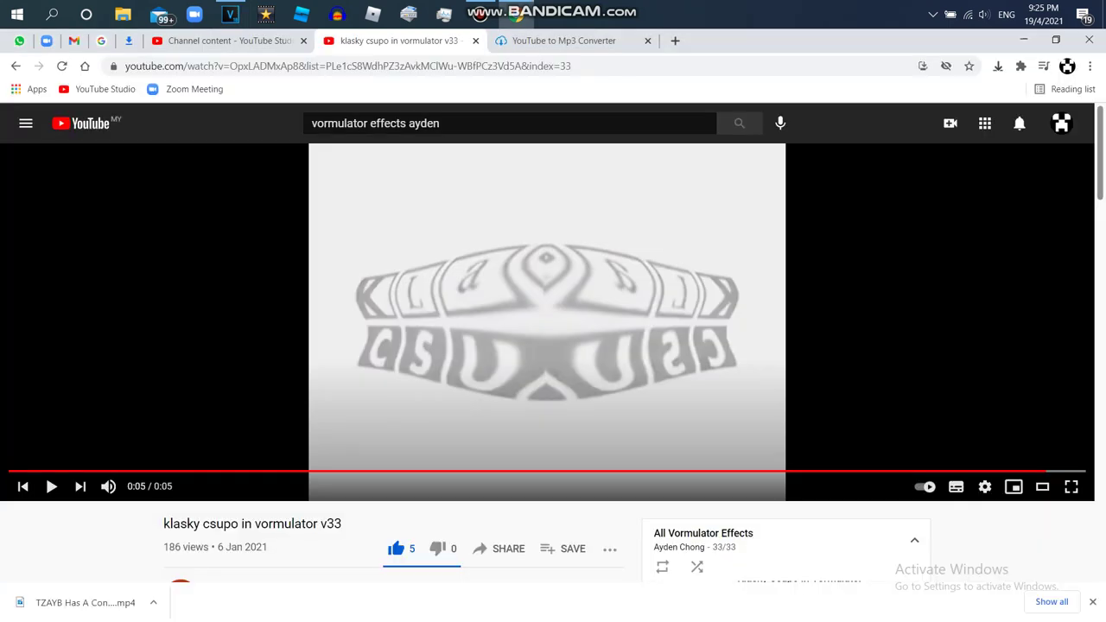
pyautogui.hotkey('alt', 'Tab')
pyautogui.press('Escape')
pyautogui.click(481, 13)
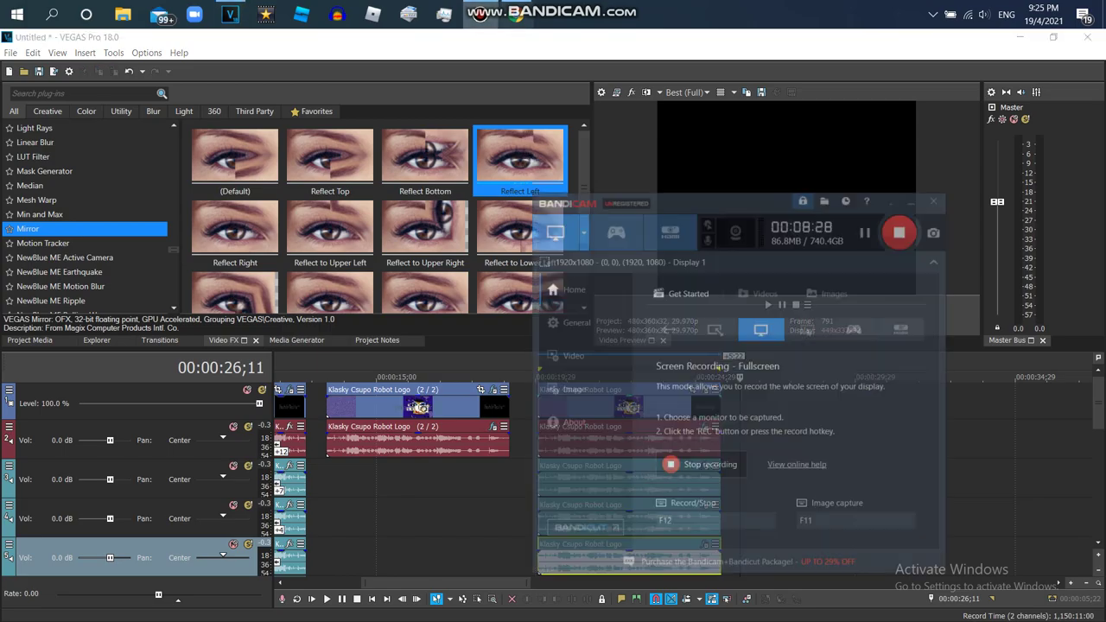